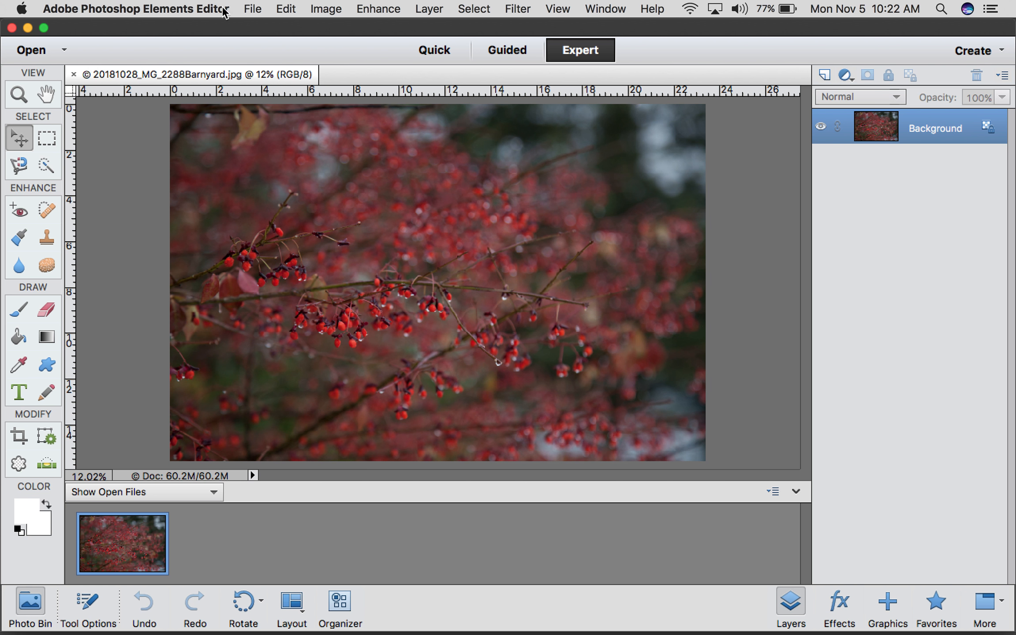
{"action": "left_click", "coordinate": [254, 14]}
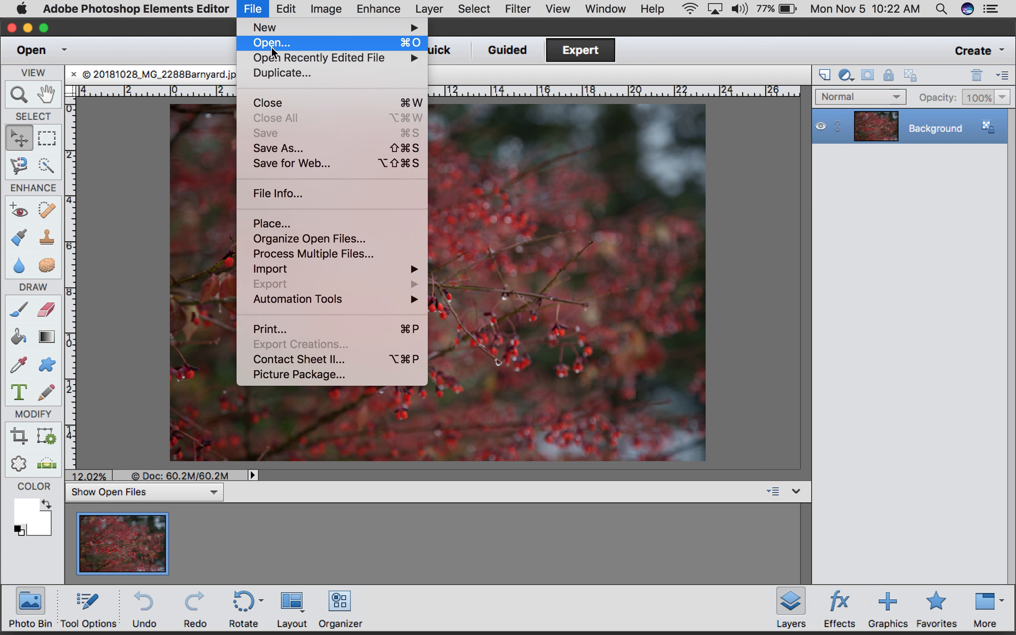
{"action": "left_click", "coordinate": [255, 10]}
{"action": "mouse_move", "coordinate": [319, 604]}
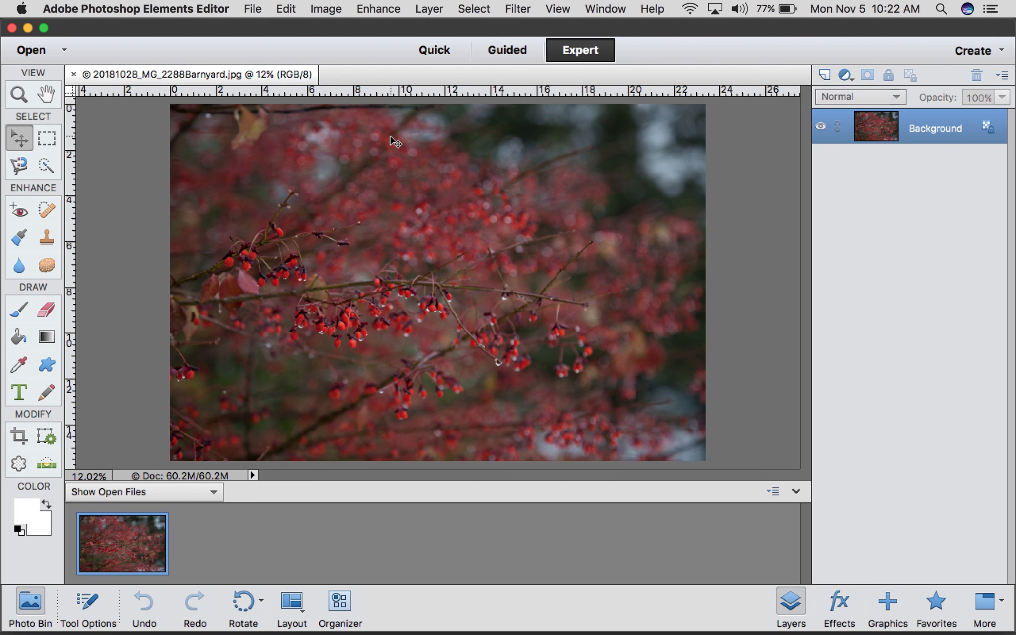
{"action": "left_click", "coordinate": [324, 10]}
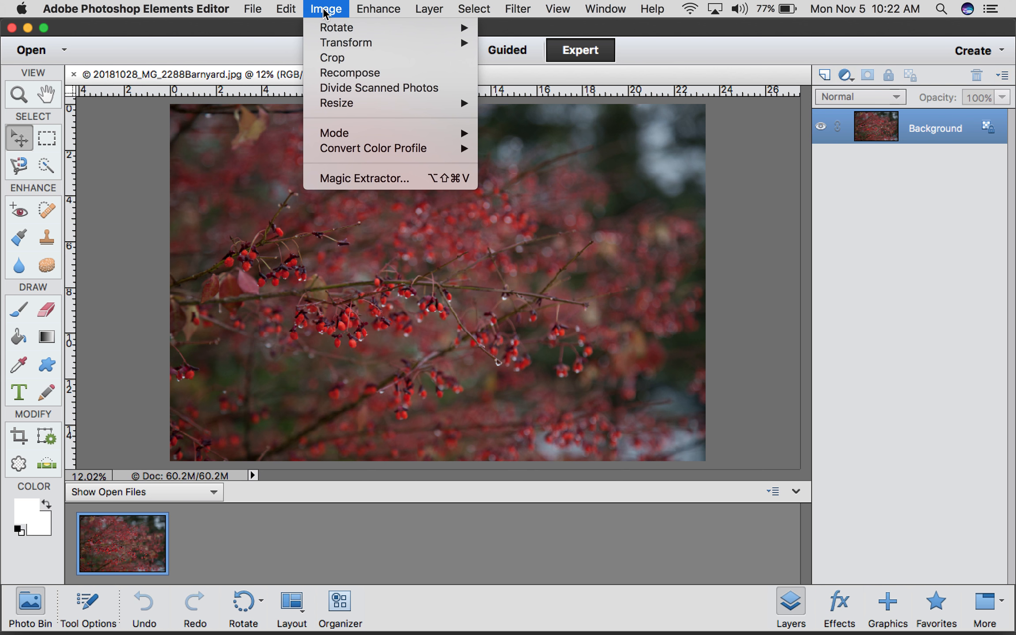
{"action": "mouse_move", "coordinate": [381, 16]}
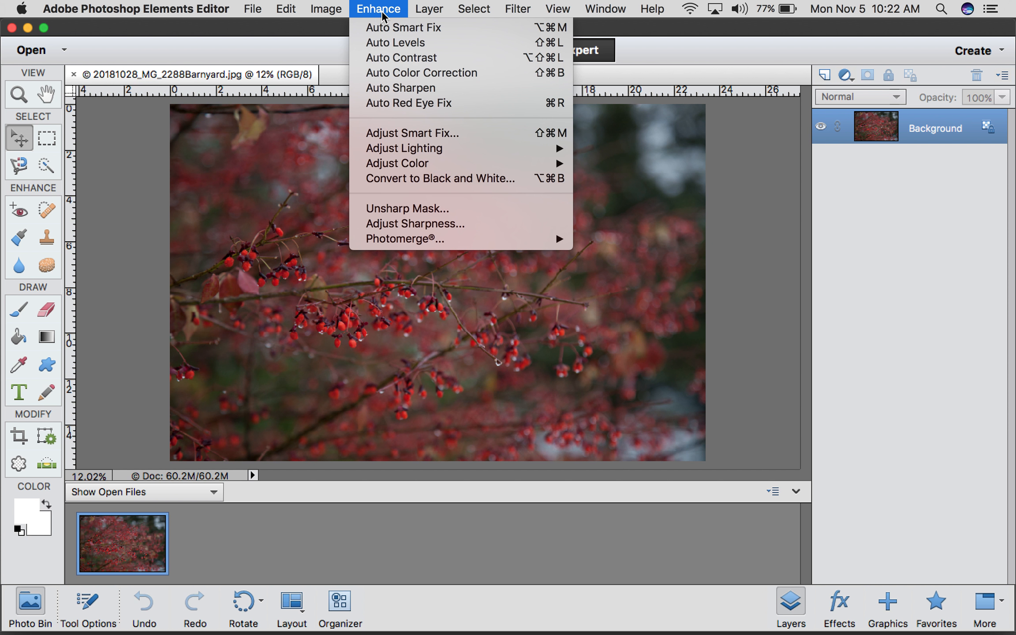
{"action": "left_click", "coordinate": [382, 16]}
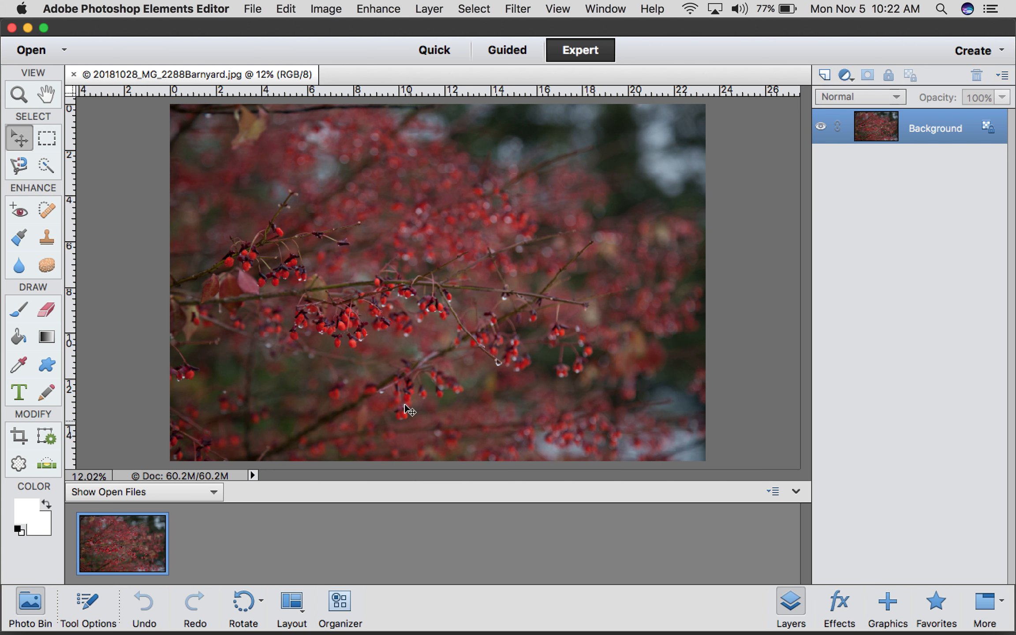
Apply Auto Contrast to the photo and raise its contrast to 16 with Brightness/Contrast.
{"action": "left_click", "coordinate": [382, 16]}
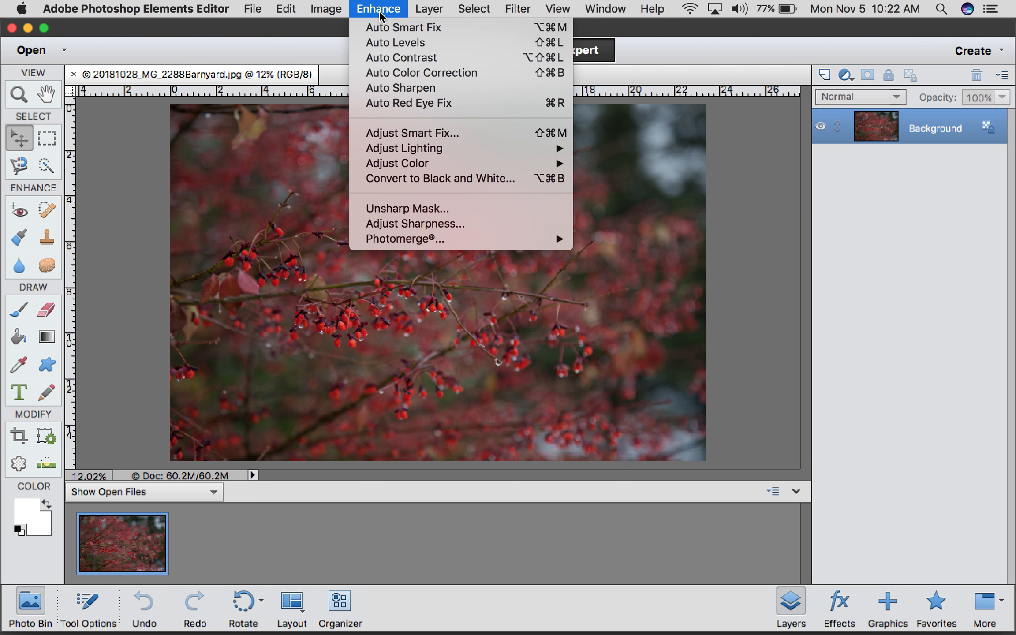
{"action": "left_click", "coordinate": [403, 52]}
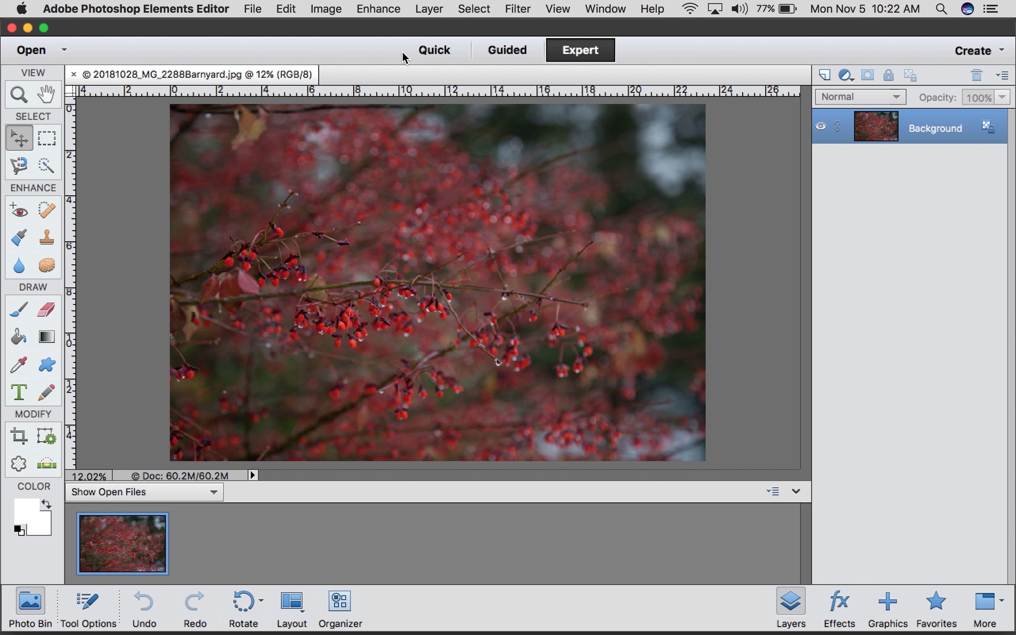
{"action": "left_click", "coordinate": [366, 12]}
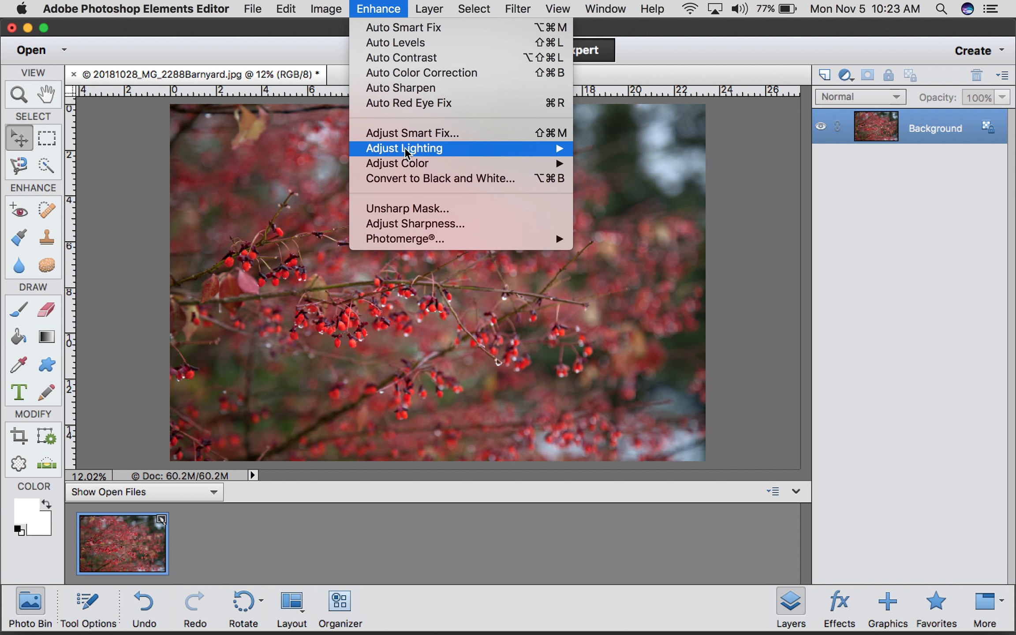
{"action": "mouse_move", "coordinate": [408, 150]}
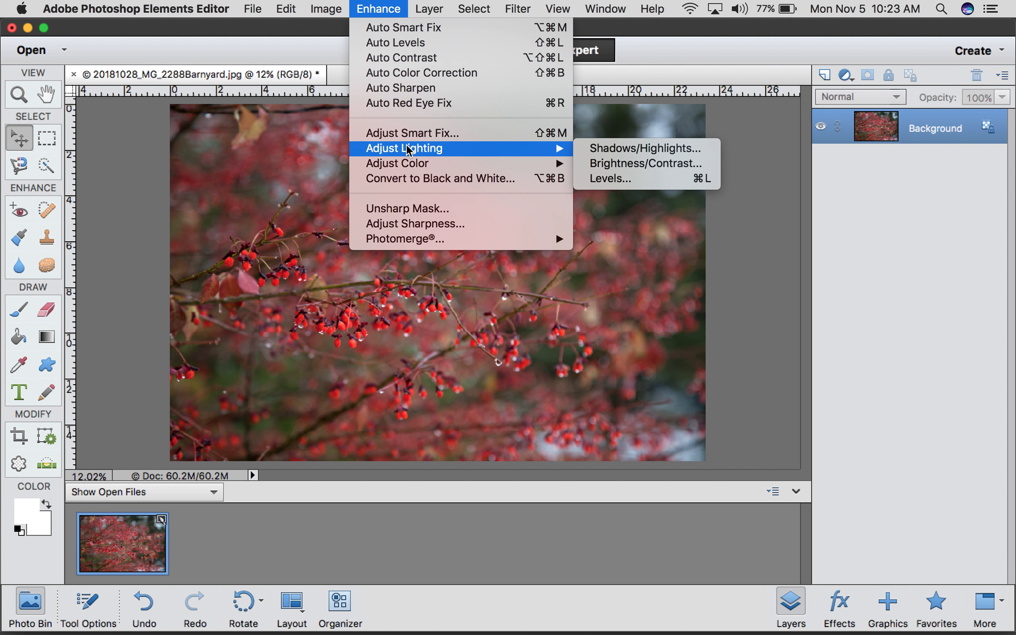
{"action": "left_click", "coordinate": [618, 170]}
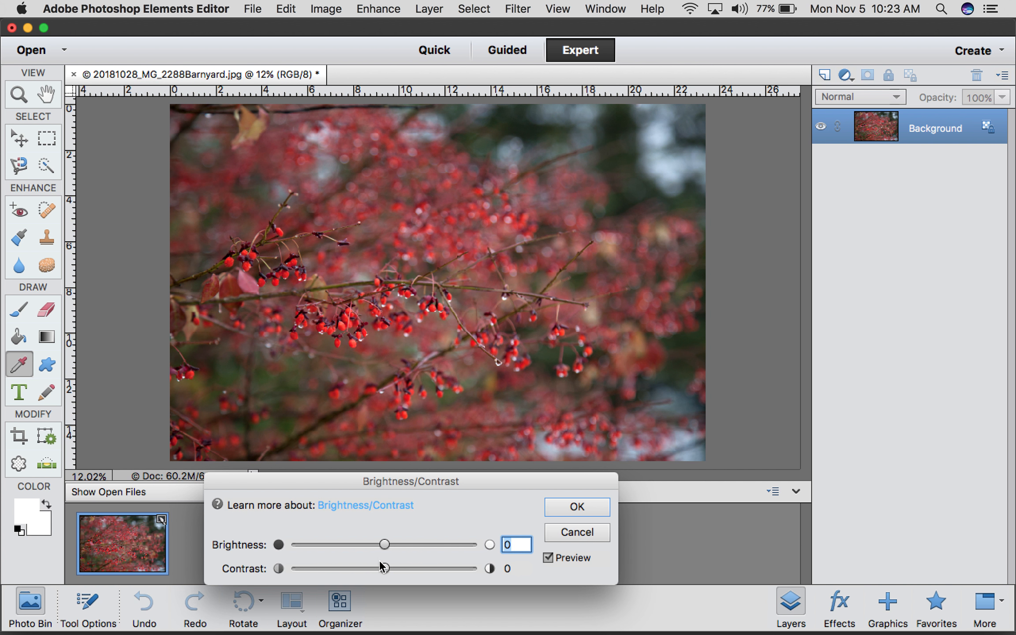
{"action": "left_click_drag", "start_coordinate": [383, 569], "coordinate": [399, 569]}
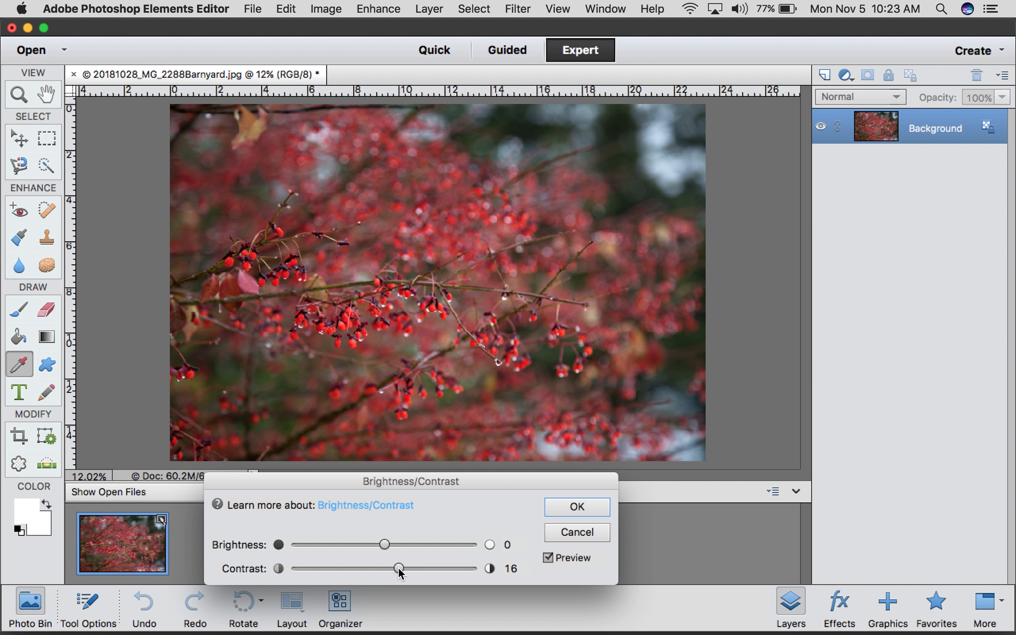
{"action": "left_click", "coordinate": [562, 510]}
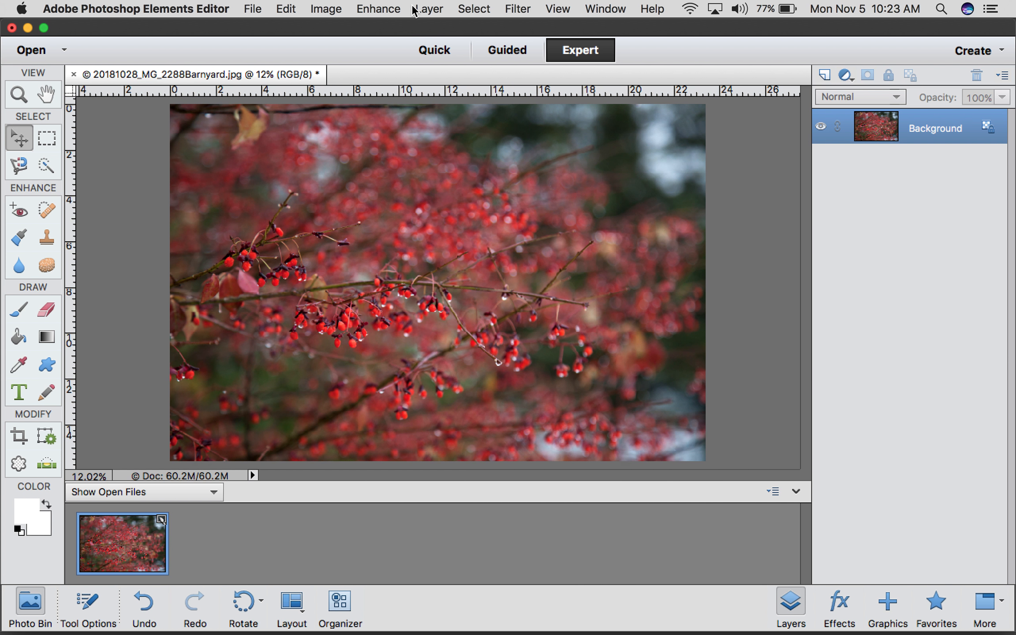
Increase the photo's saturation slightly with a Hue/Saturation adjustment applied directly to the Background layer.
{"action": "left_click", "coordinate": [378, 9]}
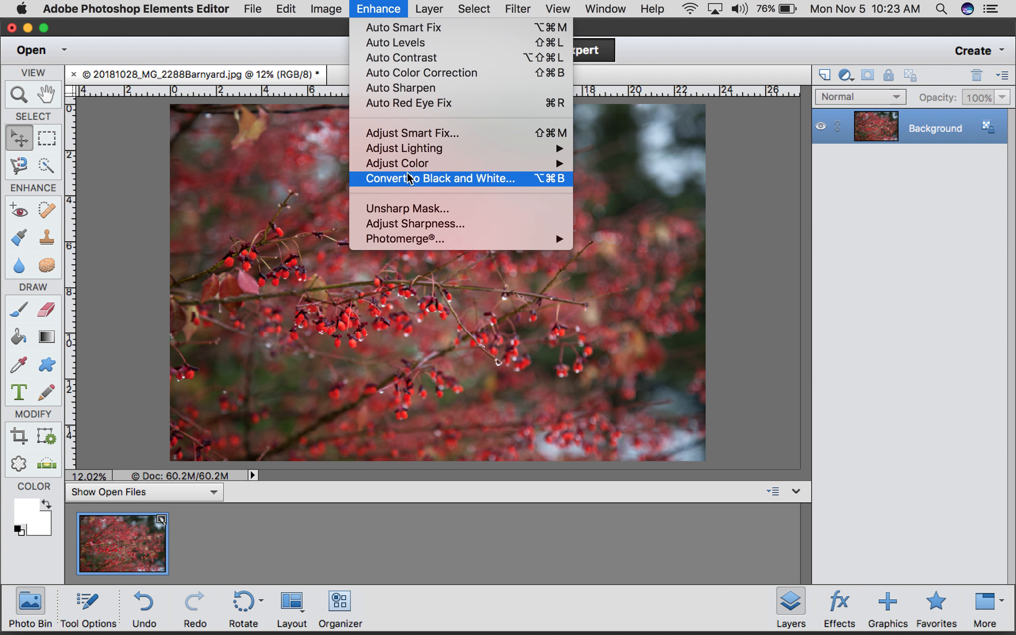
{"action": "mouse_move", "coordinate": [410, 167]}
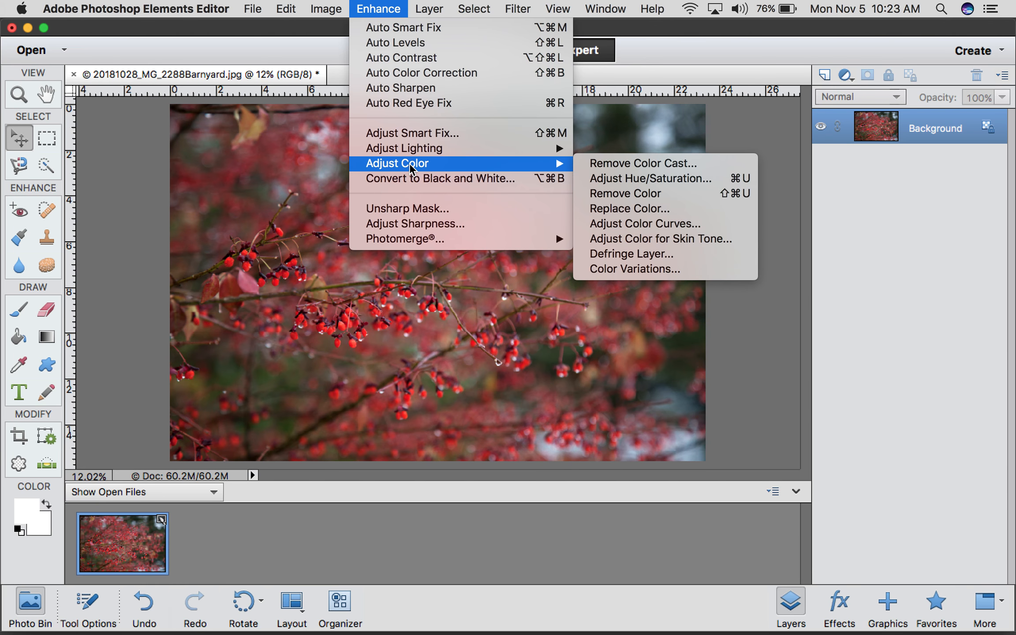
{"action": "left_click", "coordinate": [654, 182]}
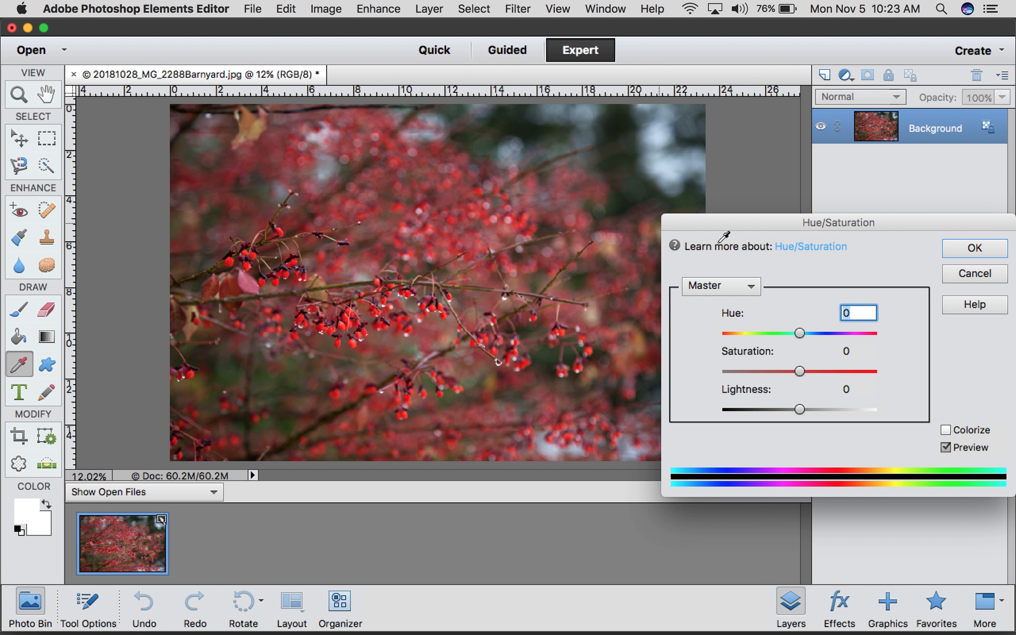
{"action": "mouse_move", "coordinate": [799, 372]}
{"action": "left_mouse_down"}
{"action": "mouse_move", "coordinate": [813, 372]}
{"action": "mouse_move", "coordinate": [805, 370]}
{"action": "left_mouse_up"}
{"action": "left_click", "coordinate": [973, 247]}
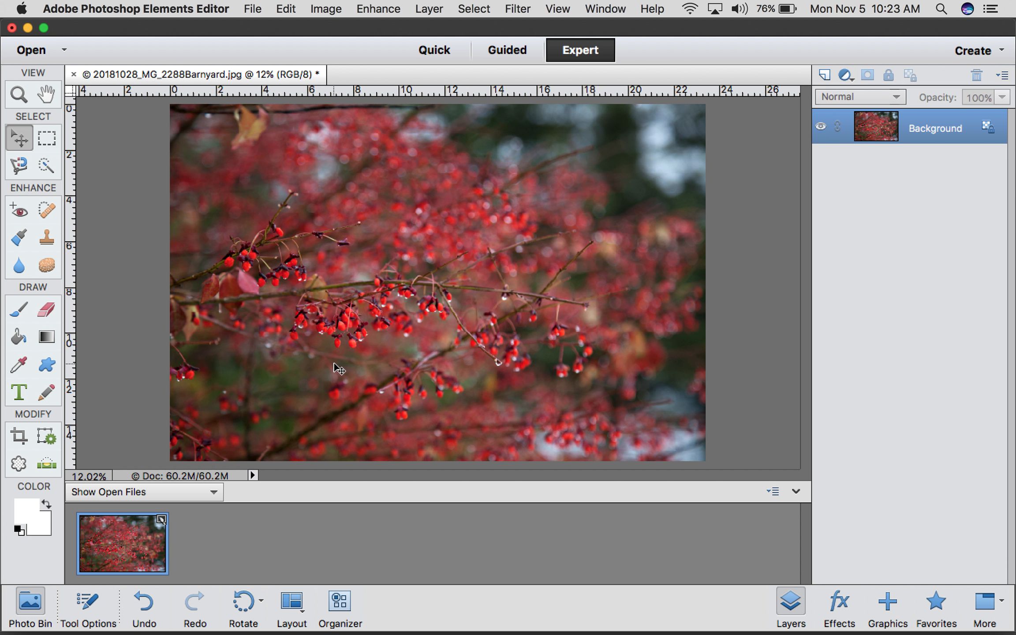
Undo the three direct edits and redo them to compare the photo before and after.
{"action": "left_click", "coordinate": [145, 602]}
{"action": "left_click", "coordinate": [144, 602]}
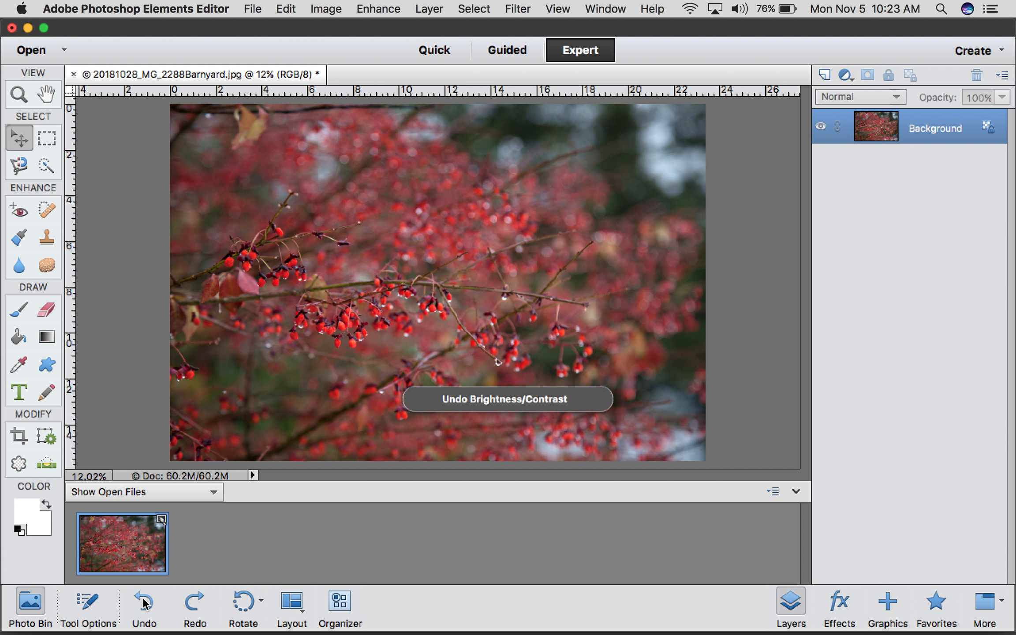
{"action": "left_click", "coordinate": [144, 602]}
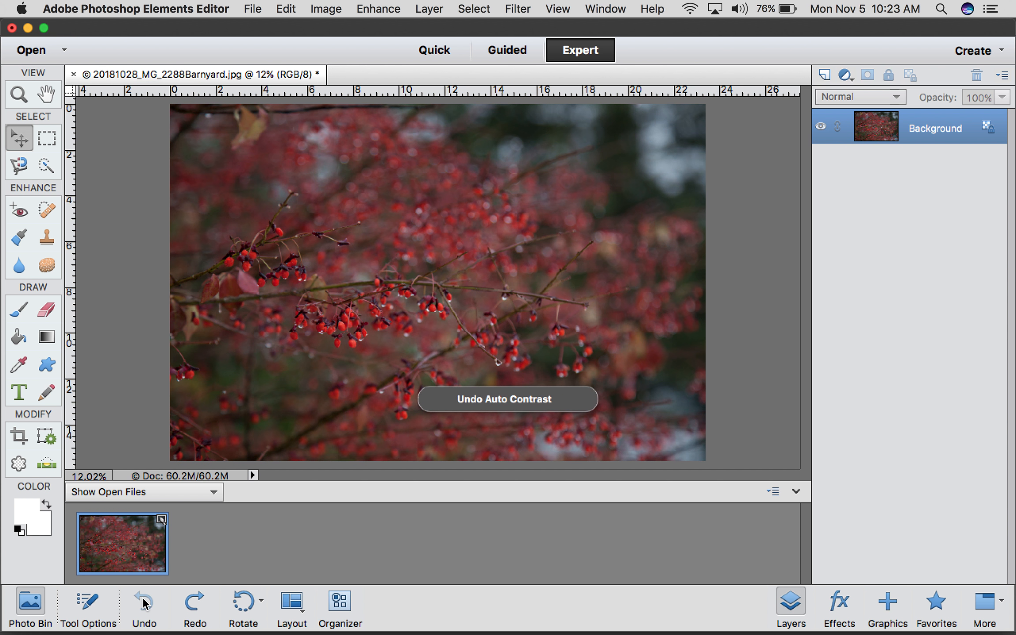
{"action": "left_click", "coordinate": [192, 606]}
{"action": "left_click", "coordinate": [191, 606]}
{"action": "left_click", "coordinate": [192, 607]}
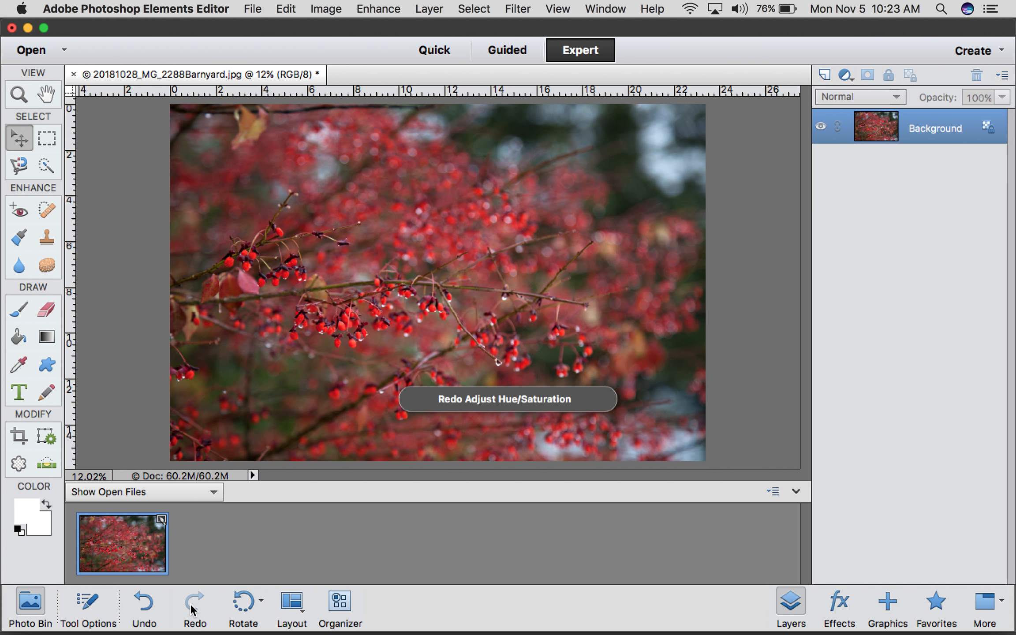
Undo the Hue/Saturation, Brightness/Contrast and Auto Contrast edits on the Background layer.
{"action": "left_click", "coordinate": [137, 600]}
{"action": "left_click", "coordinate": [137, 600]}
{"action": "left_click", "coordinate": [137, 600]}
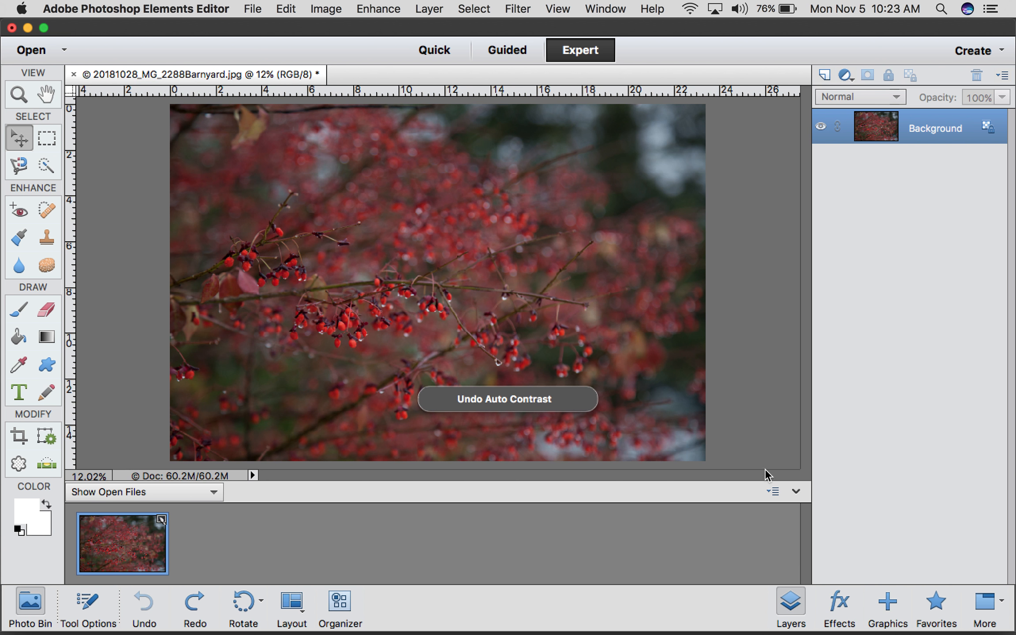
Add a Levels adjustment layer above the Background and move its settings fully into view.
{"action": "left_click", "coordinate": [844, 77]}
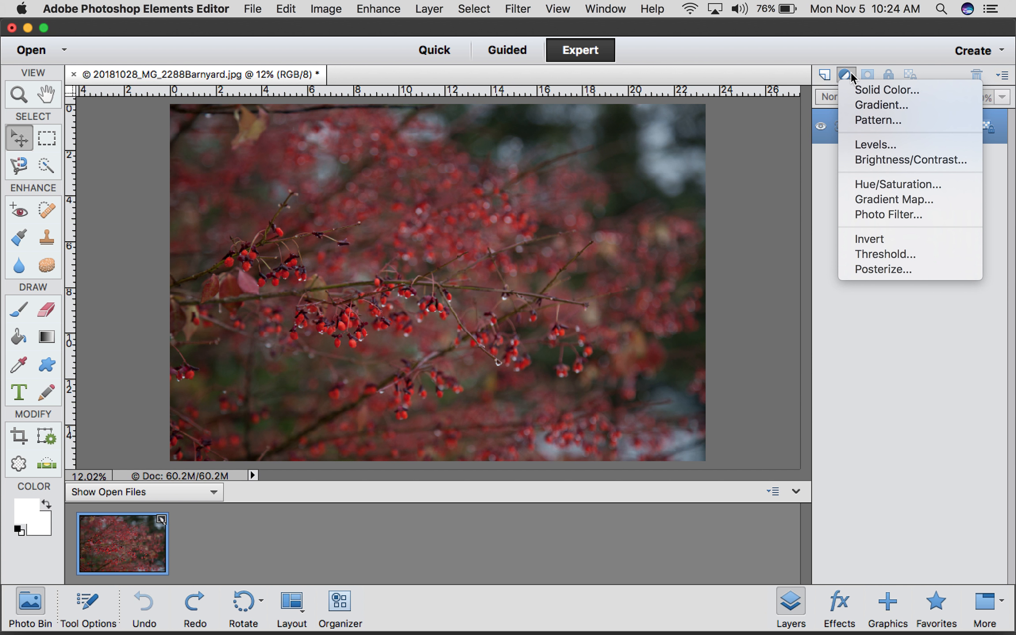
{"action": "left_click", "coordinate": [832, 179]}
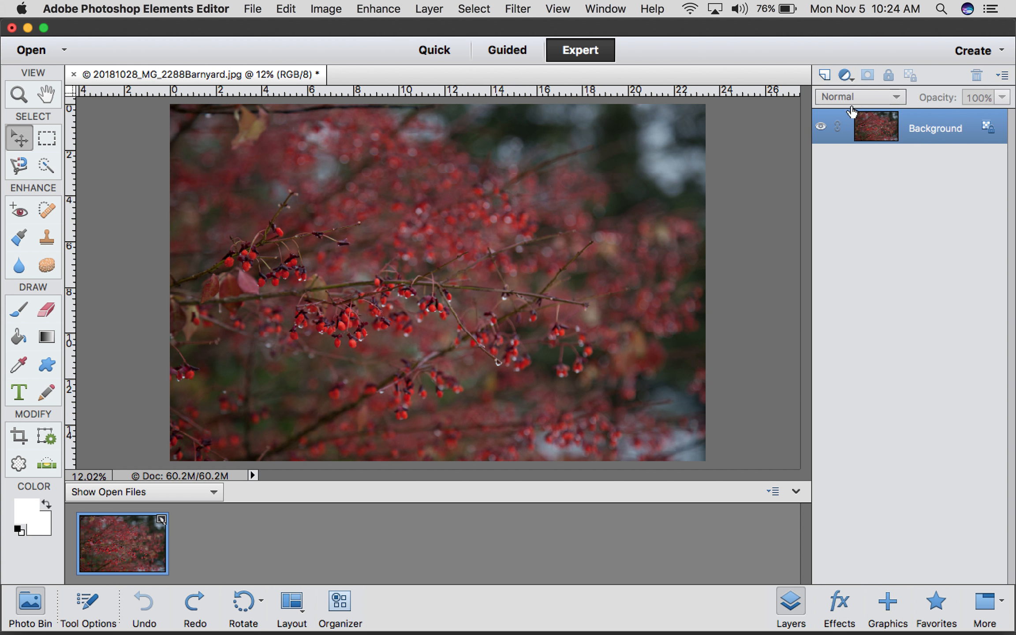
{"action": "left_click", "coordinate": [844, 76]}
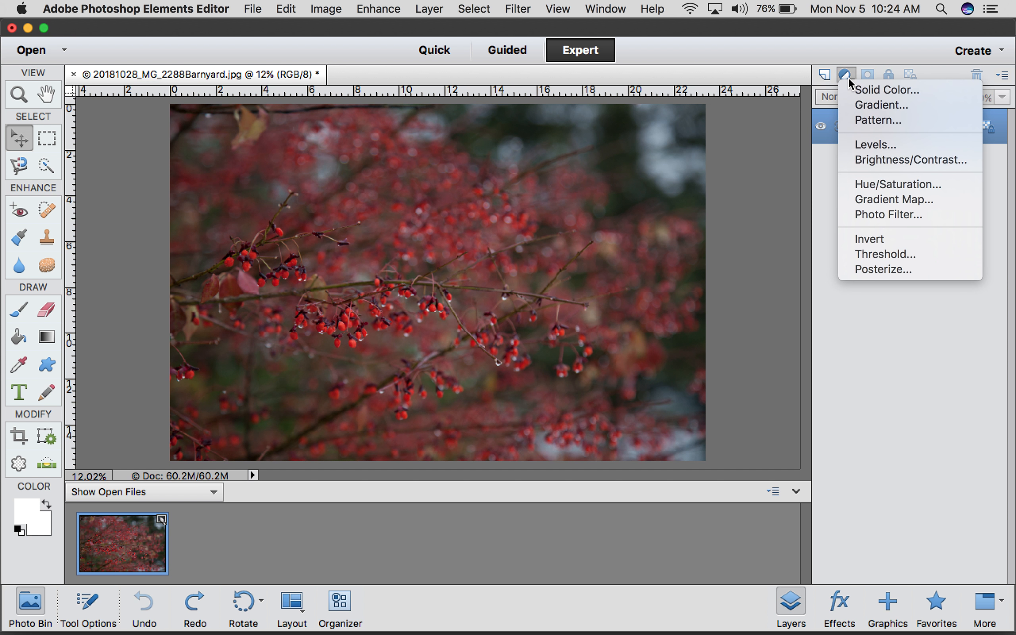
{"action": "left_click", "coordinate": [872, 145]}
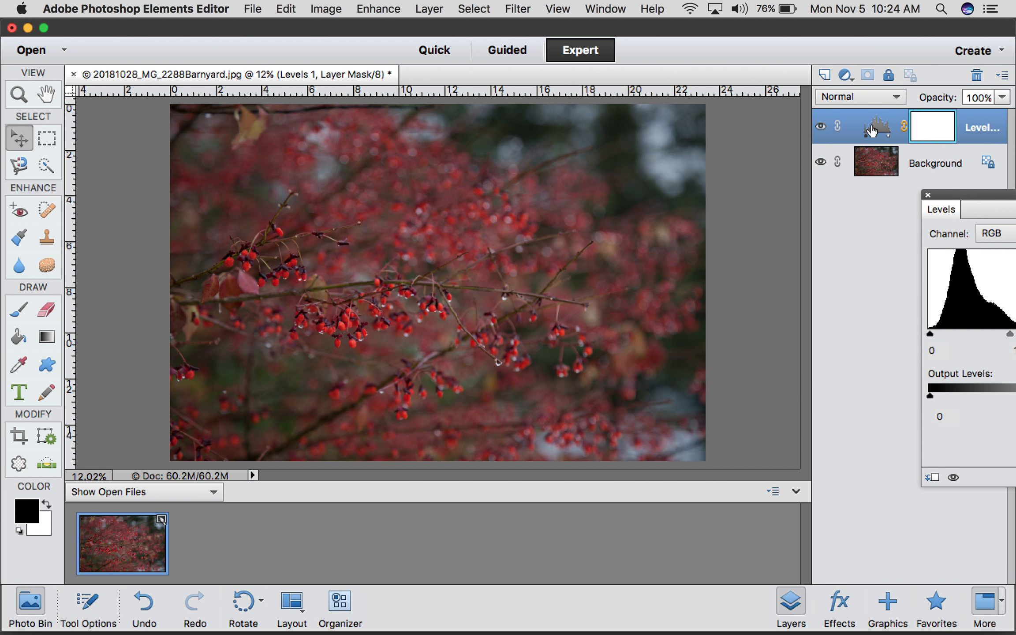
{"action": "left_click_drag", "start_coordinate": [963, 193], "coordinate": [682, 257]}
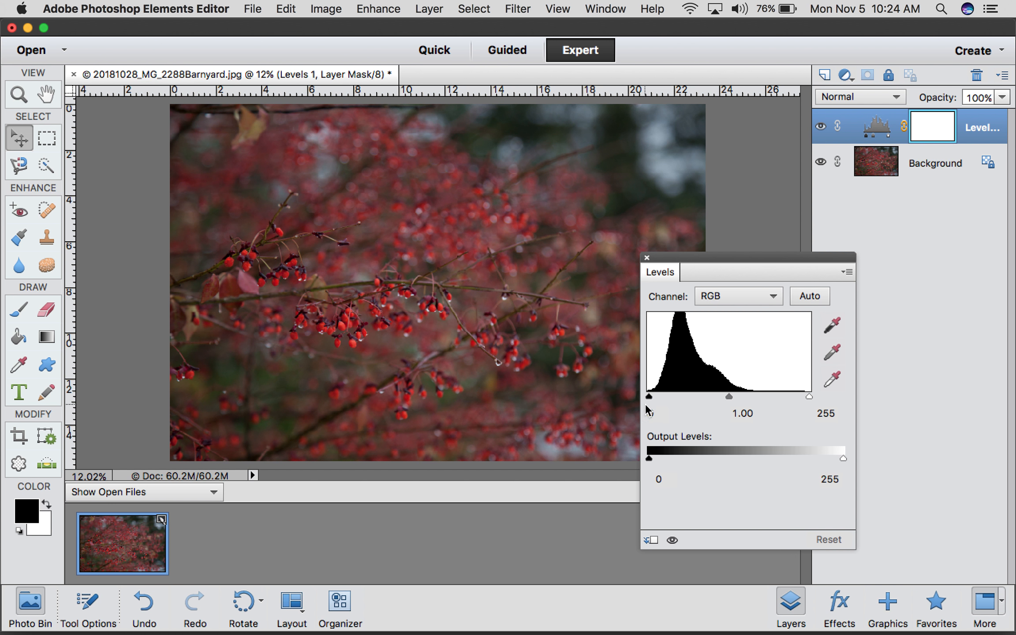
Set the Levels input black point to 6 and white point to 205, and close the settings.
{"action": "left_click_drag", "start_coordinate": [649, 395], "coordinate": [653, 395]}
{"action": "left_click_drag", "start_coordinate": [811, 398], "coordinate": [778, 399]}
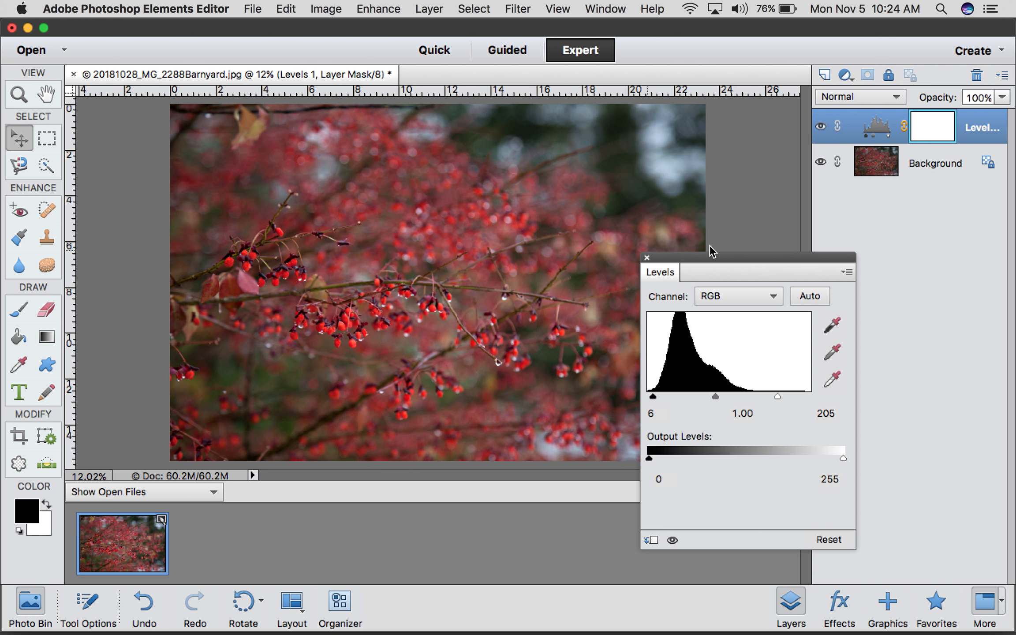
{"action": "left_click", "coordinate": [646, 257]}
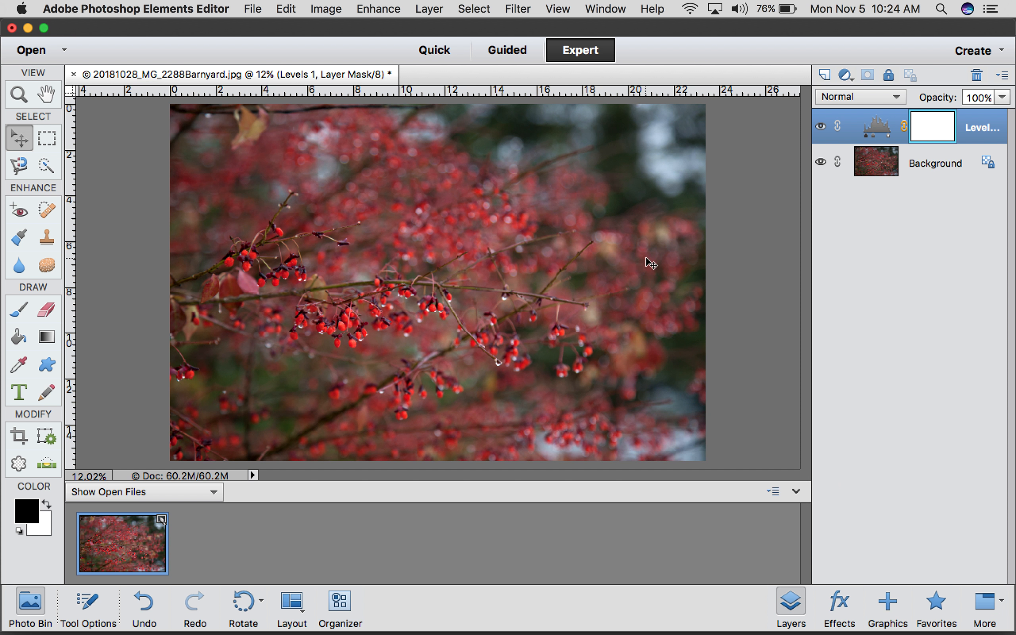
Toggle the Levels layer's visibility twice to compare the photo with and without the adjustment.
{"action": "left_click", "coordinate": [821, 128]}
{"action": "left_click", "coordinate": [821, 129]}
{"action": "left_click", "coordinate": [821, 128]}
{"action": "left_click", "coordinate": [821, 129]}
Reopen the Levels layer's settings and darken the midtones to 0.77.
{"action": "double_click", "coordinate": [877, 127]}
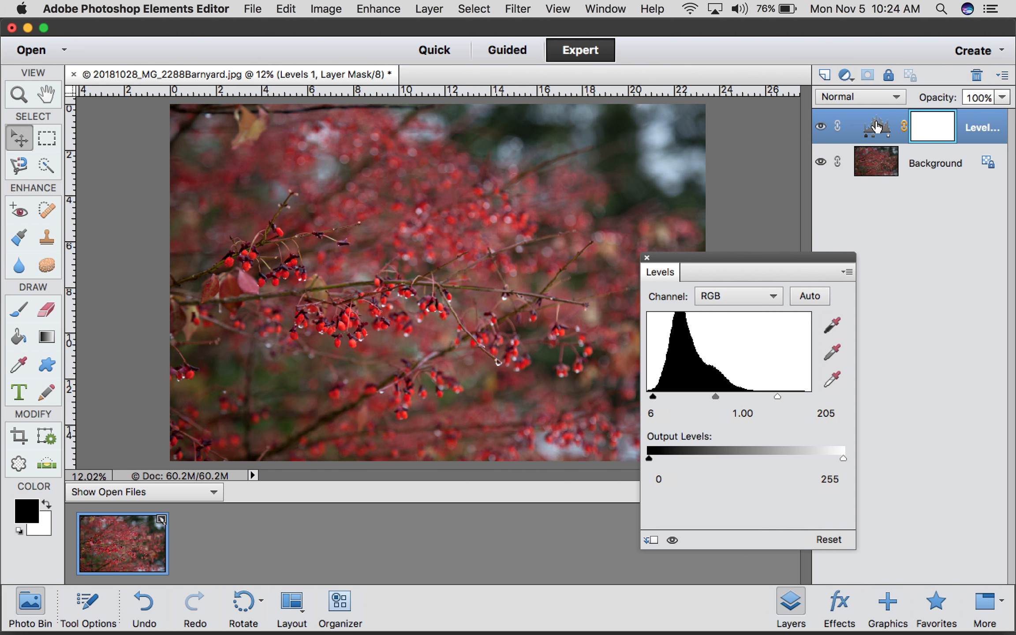
{"action": "mouse_move", "coordinate": [715, 397]}
{"action": "left_mouse_down"}
{"action": "mouse_move", "coordinate": [693, 396]}
{"action": "mouse_move", "coordinate": [747, 384]}
{"action": "mouse_move", "coordinate": [723, 385]}
{"action": "left_mouse_up"}
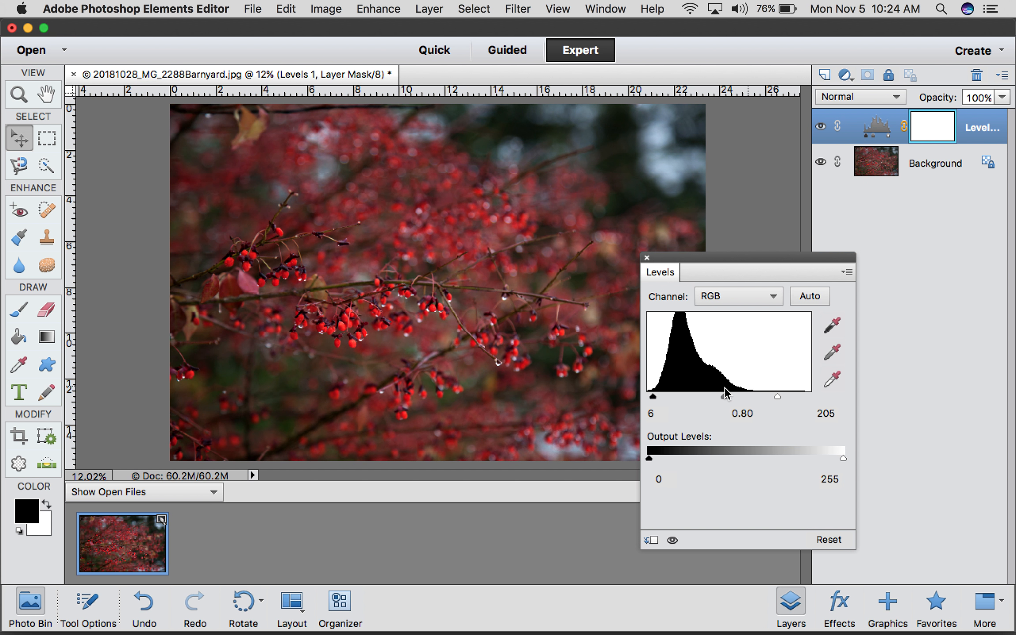
{"action": "left_click", "coordinate": [749, 413]}
{"action": "type", "text": "0"}
{"action": "key", "text": "BackSpace"}
{"action": "key", "text": "BackSpace"}
{"action": "key", "text": "BackSpace"}
{"action": "key", "text": "BackSpace"}
{"action": "key", "text": "Return"}
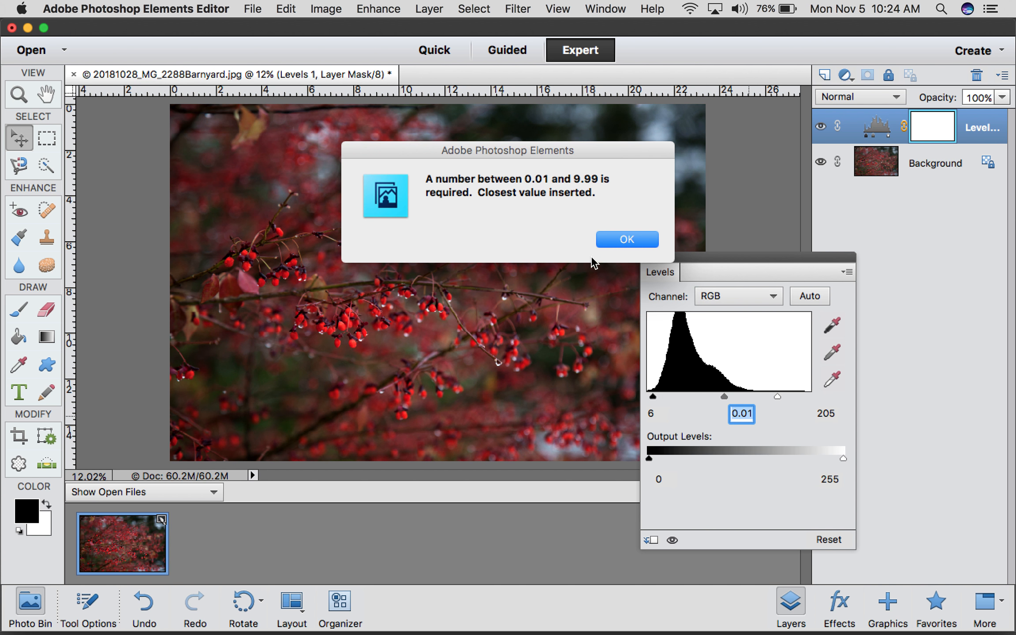
{"action": "left_click", "coordinate": [627, 239]}
{"action": "left_click_drag", "start_coordinate": [775, 399], "coordinate": [725, 393]}
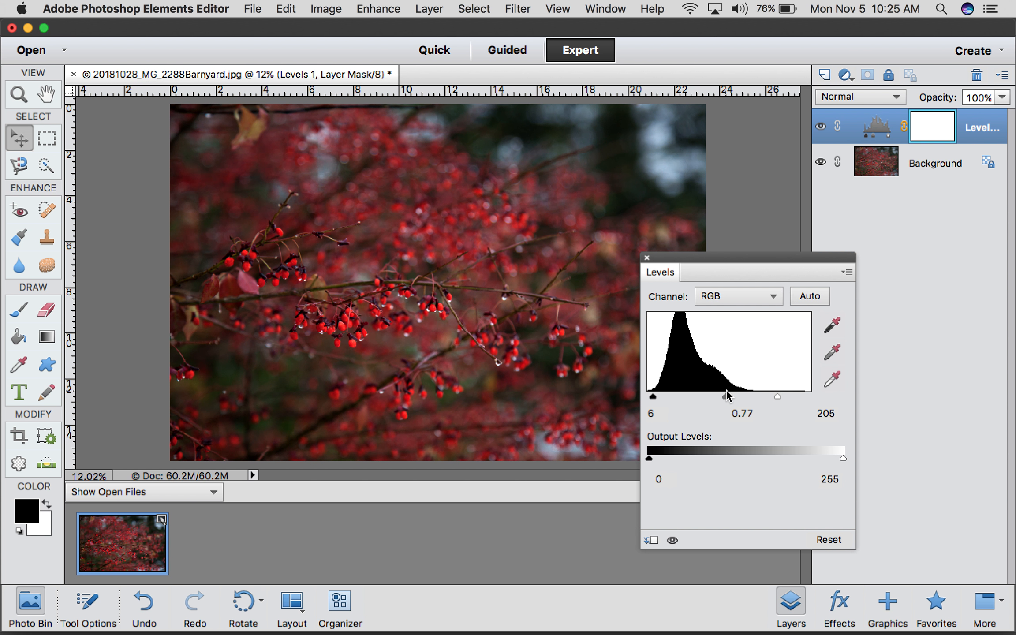
Reset the Levels adjustment to an input black point of 8 and white point of 193, and compare the photo with the layer hidden.
{"action": "left_click", "coordinate": [827, 540]}
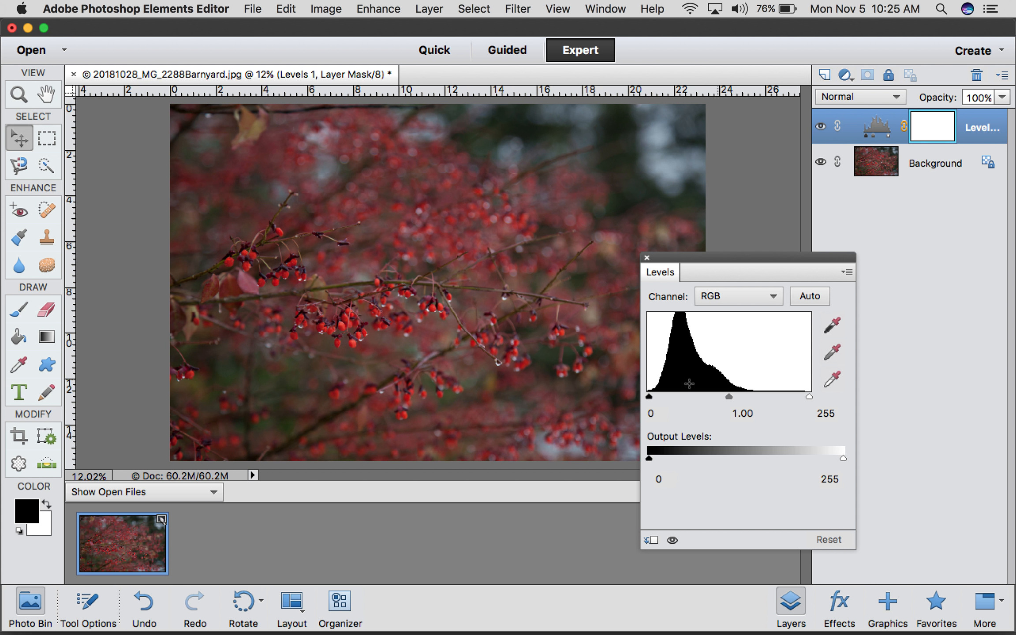
{"action": "left_click_drag", "start_coordinate": [648, 395], "coordinate": [653, 395]}
{"action": "left_click_drag", "start_coordinate": [807, 393], "coordinate": [769, 390]}
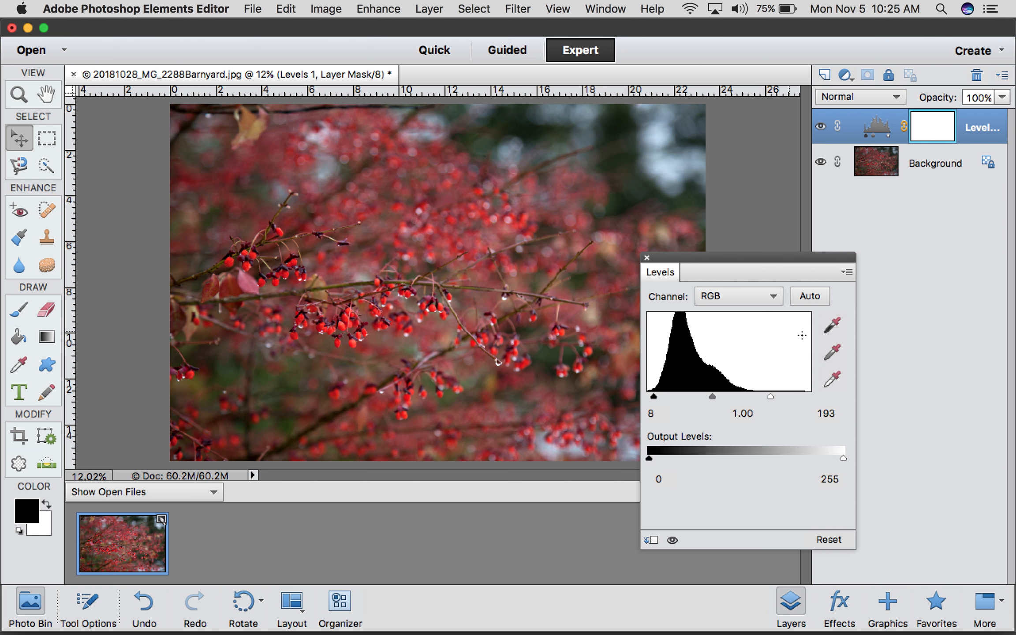
{"action": "left_click", "coordinate": [646, 258]}
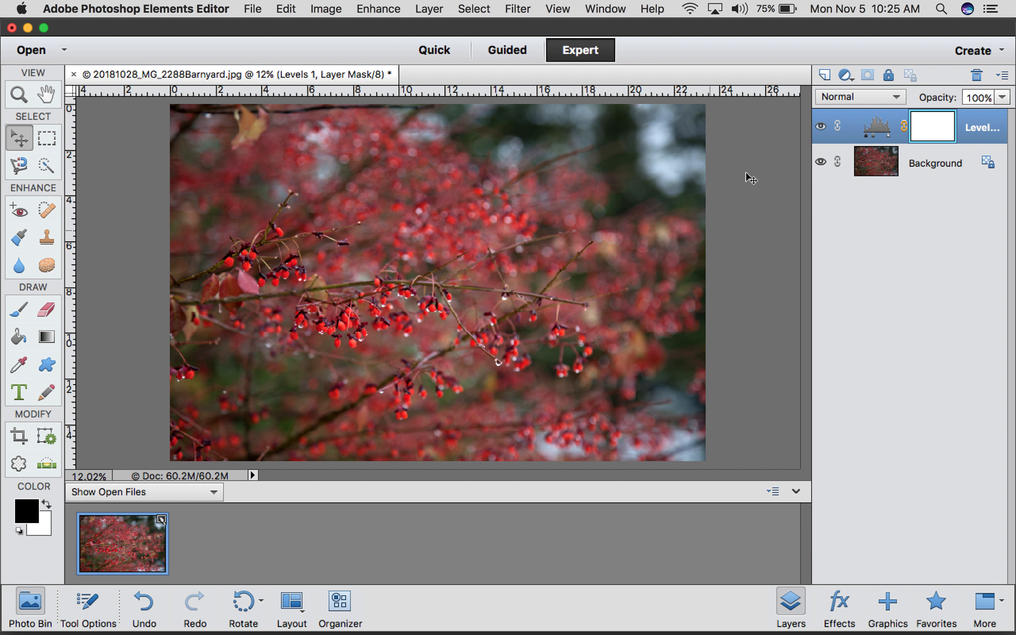
{"action": "left_click", "coordinate": [821, 128]}
{"action": "left_click", "coordinate": [821, 128]}
Add a Hue/Saturation adjustment layer above Levels 1, raise its master Saturation slightly, and close the settings.
{"action": "left_click", "coordinate": [846, 76]}
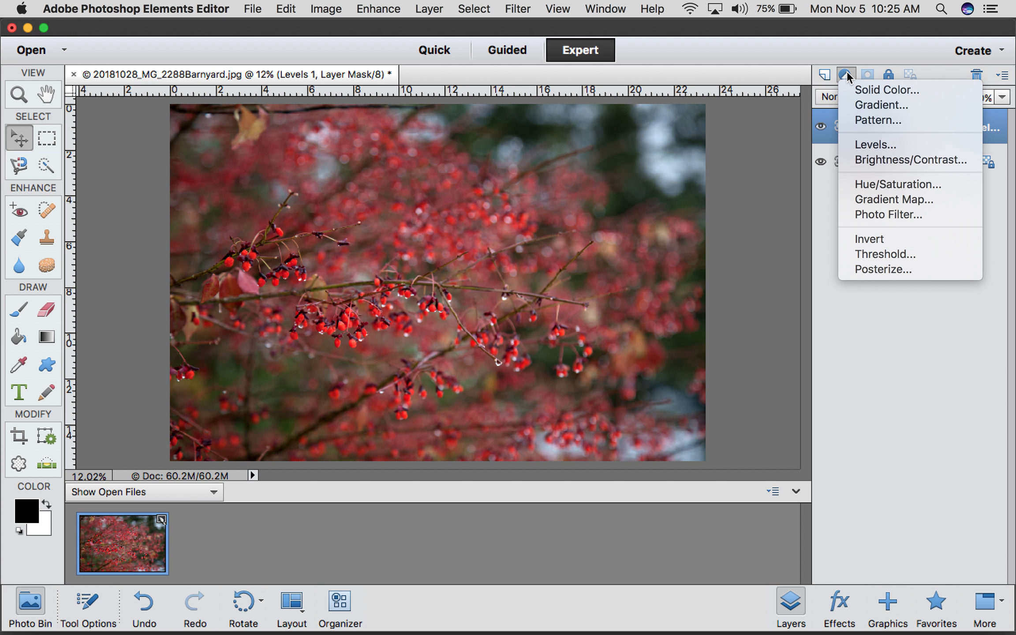
{"action": "left_click", "coordinate": [868, 185]}
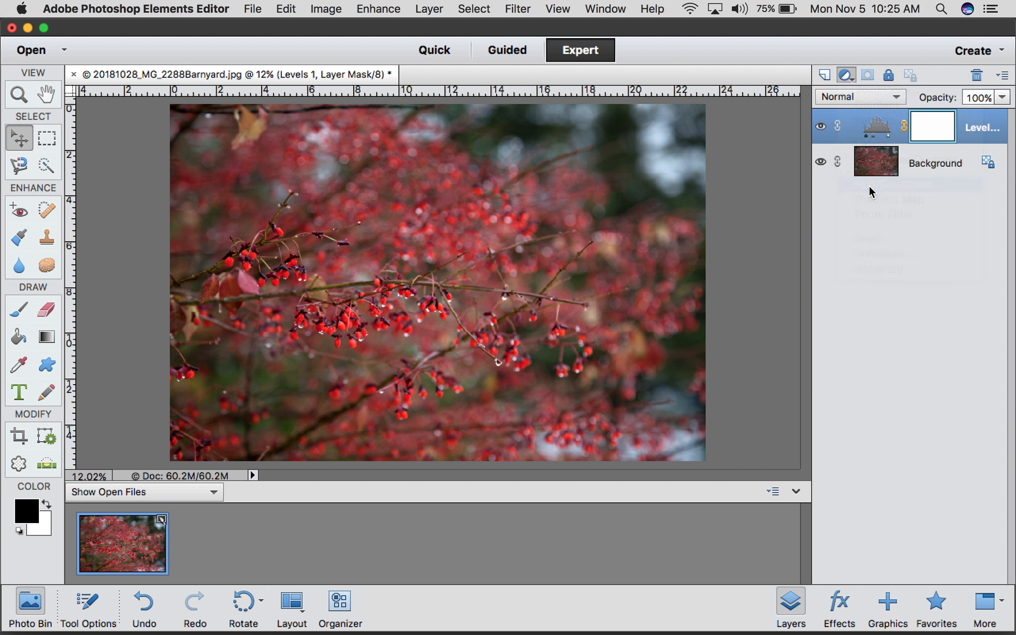
{"action": "left_click_drag", "start_coordinate": [755, 346], "coordinate": [759, 347]}
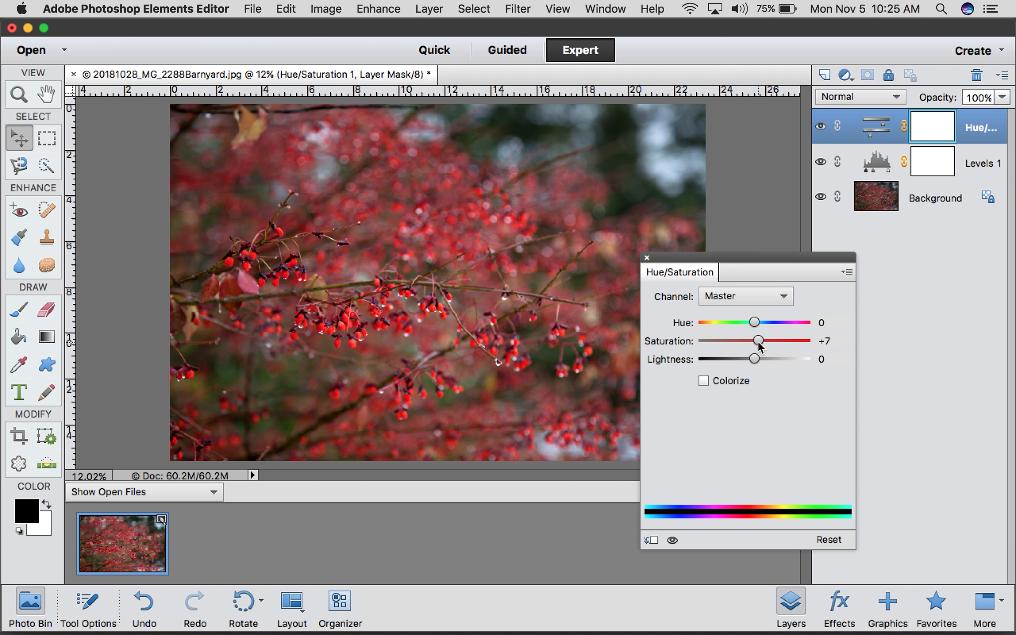
{"action": "left_click_drag", "start_coordinate": [759, 346], "coordinate": [763, 347]}
{"action": "left_click", "coordinate": [645, 257]}
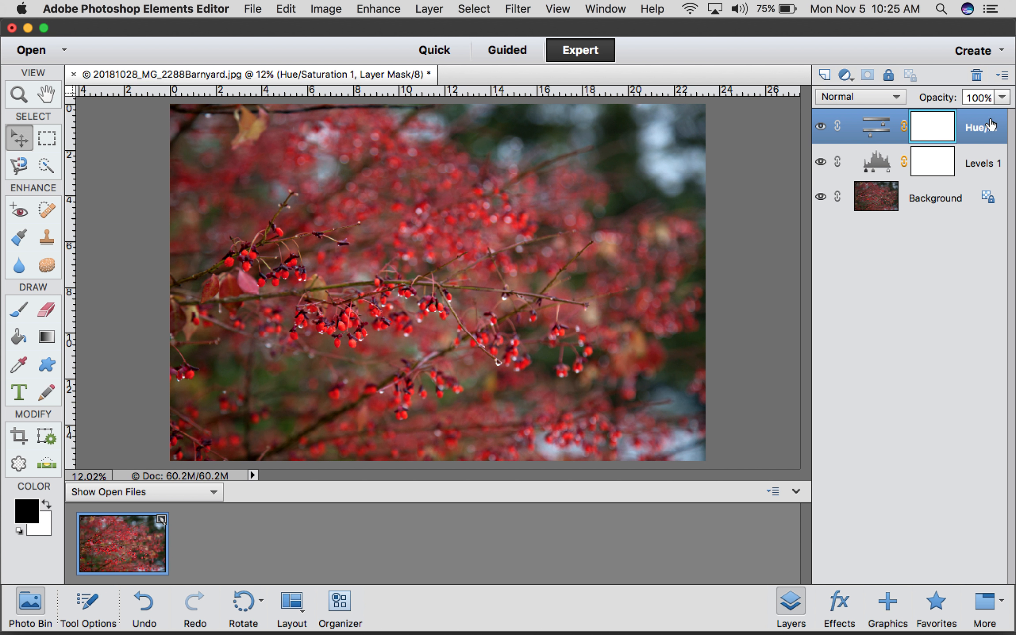
Reduce the Hue/Saturation layer's opacity to 52%.
{"action": "left_click", "coordinate": [1002, 97]}
{"action": "left_click_drag", "start_coordinate": [997, 114], "coordinate": [965, 117]}
{"action": "left_click_drag", "start_coordinate": [964, 116], "coordinate": [962, 117]}
{"action": "left_click", "coordinate": [944, 306]}
Hide and show both adjustment layers to compare the original photo with the adjusted version.
{"action": "left_click", "coordinate": [820, 126]}
{"action": "left_click", "coordinate": [821, 163]}
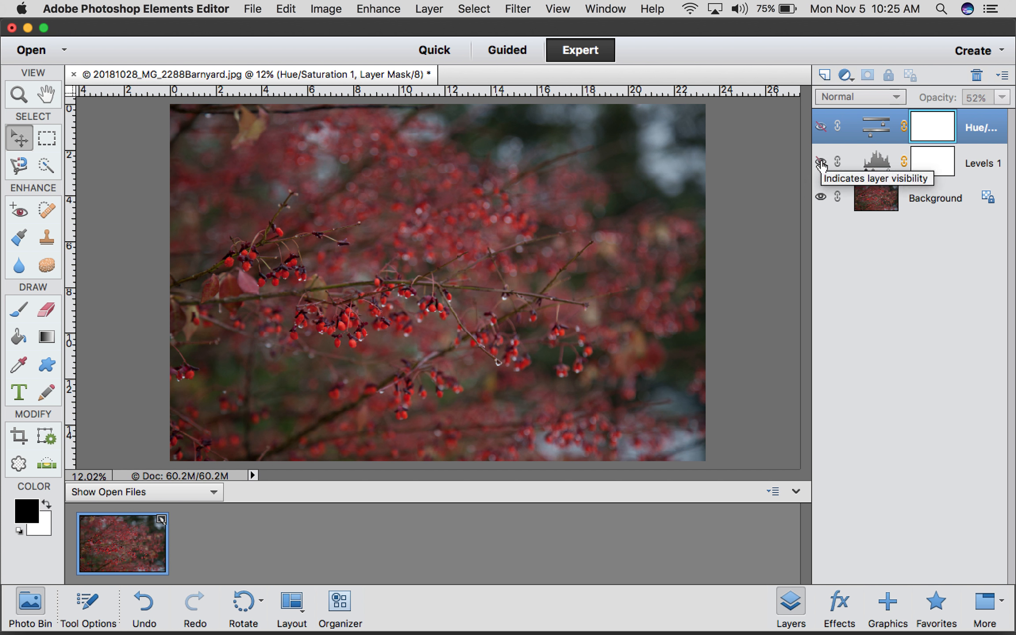
{"action": "left_click", "coordinate": [821, 163]}
{"action": "left_click", "coordinate": [820, 127]}
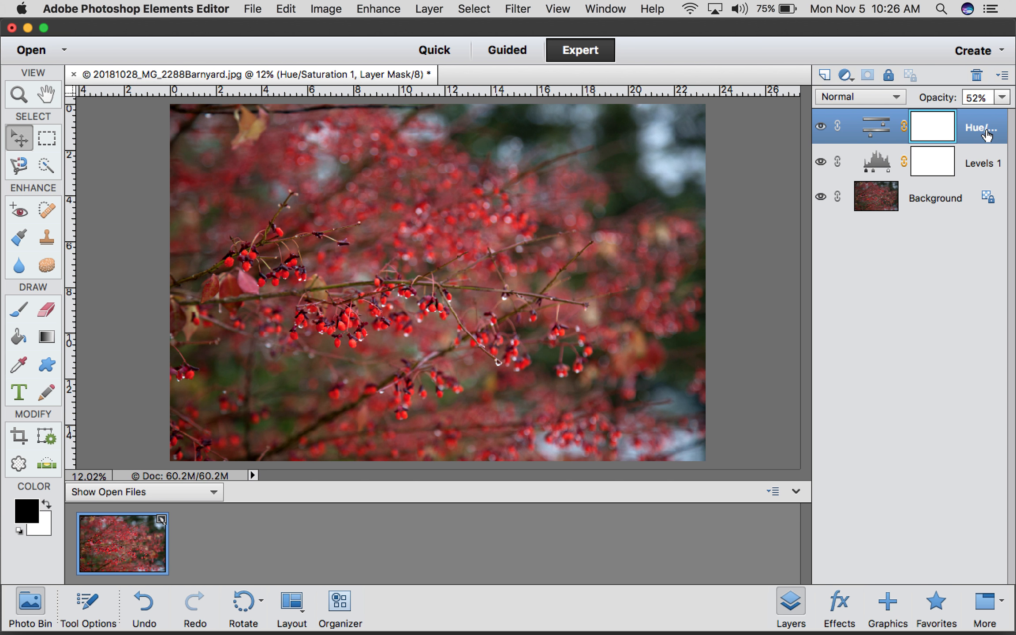
Add the white horizontal text "Peace" in 130 pt Bickham Script Pro near the photo's upper-left corner and nudge it left.
{"action": "left_click", "coordinate": [19, 391]}
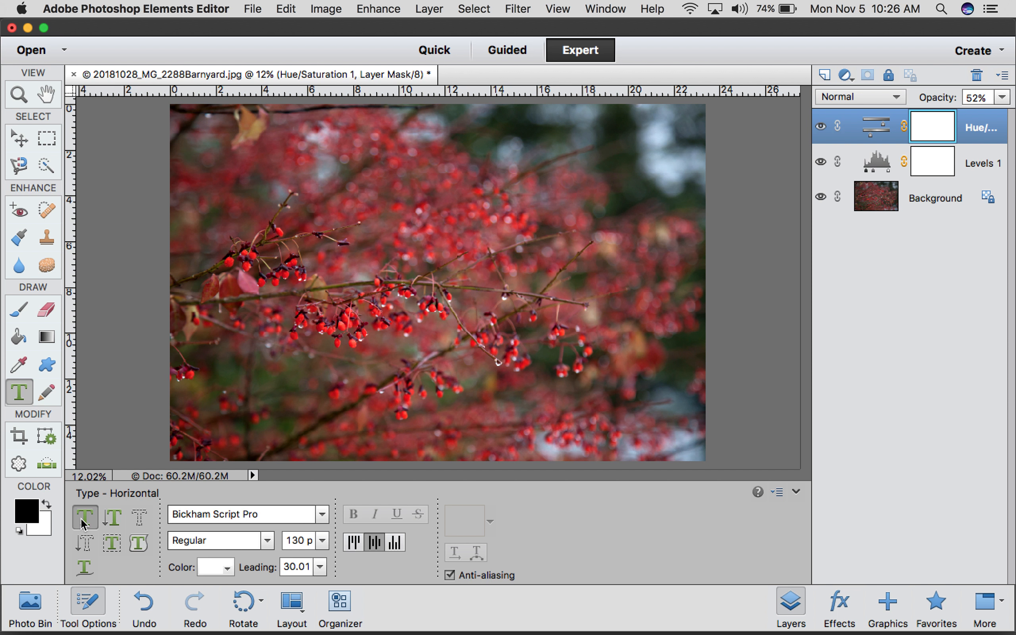
{"action": "left_click", "coordinate": [215, 567]}
{"action": "left_click", "coordinate": [270, 415]}
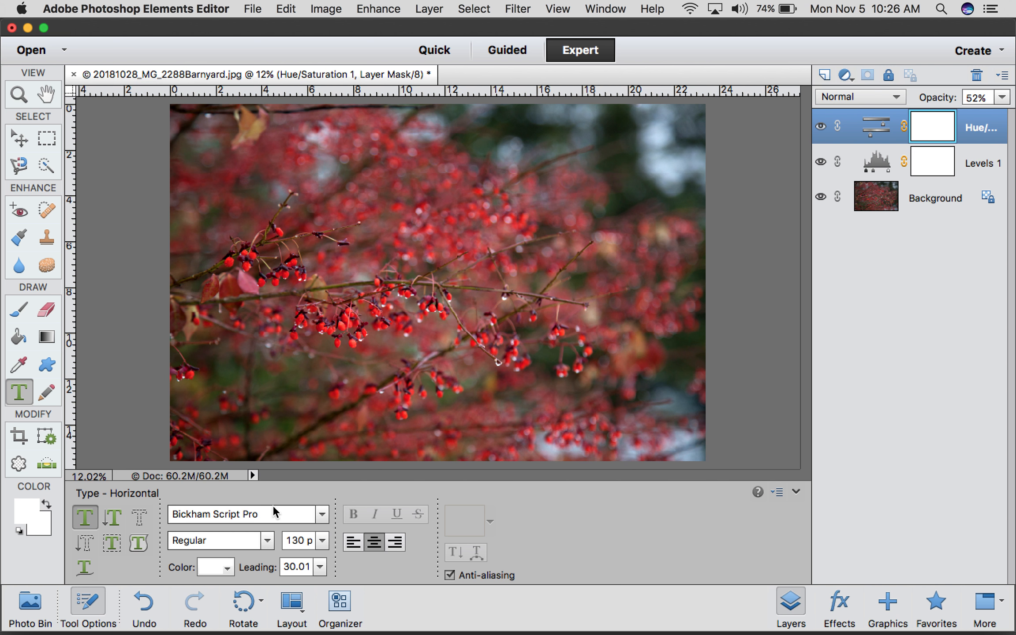
{"action": "left_click", "coordinate": [238, 169]}
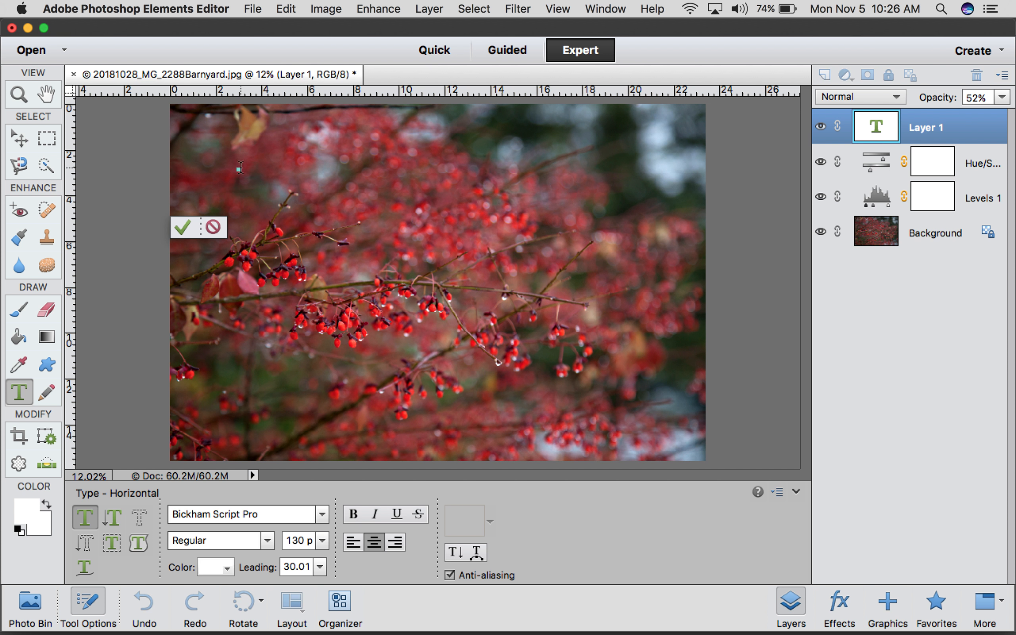
{"action": "type", "text": "Peace"}
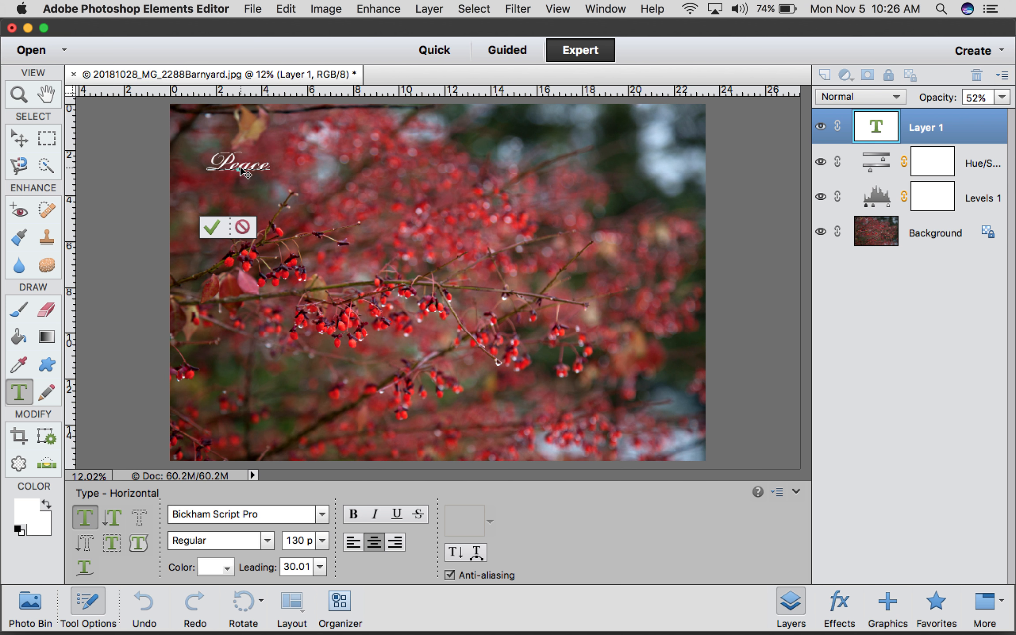
{"action": "left_click", "coordinate": [212, 227]}
{"action": "key", "text": "v"}
{"action": "mouse_move", "coordinate": [251, 159]}
{"action": "left_mouse_down"}
{"action": "mouse_move", "coordinate": [233, 154]}
{"action": "mouse_move", "coordinate": [241, 161]}
{"action": "left_mouse_up"}
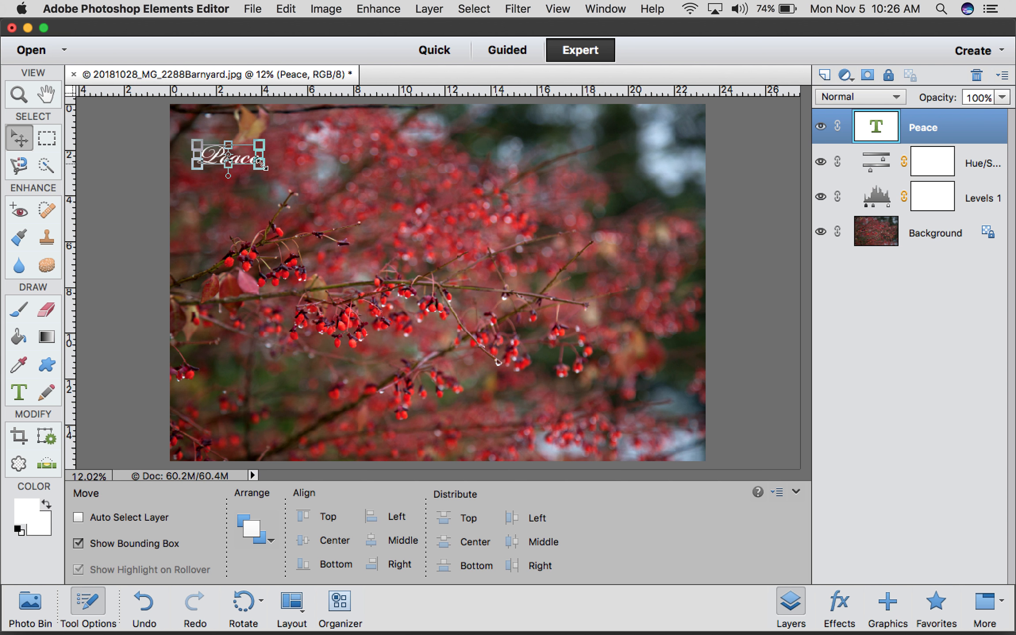
Try to stretch the Peace text to 409.05% width and cancel the transform.
{"action": "left_click_drag", "start_coordinate": [265, 167], "coordinate": [456, 265]}
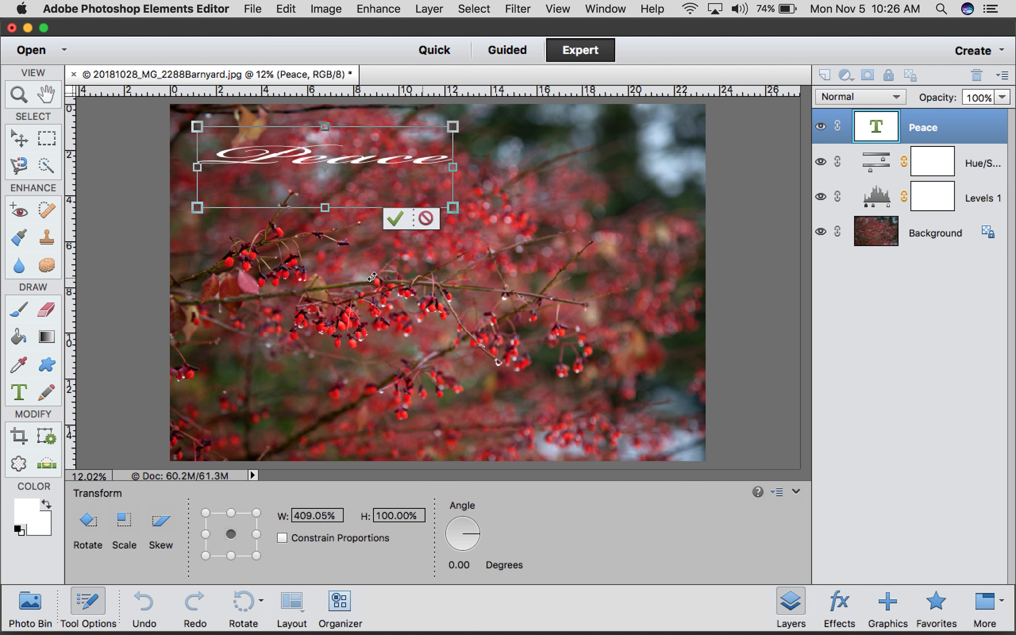
{"action": "left_click", "coordinate": [425, 218]}
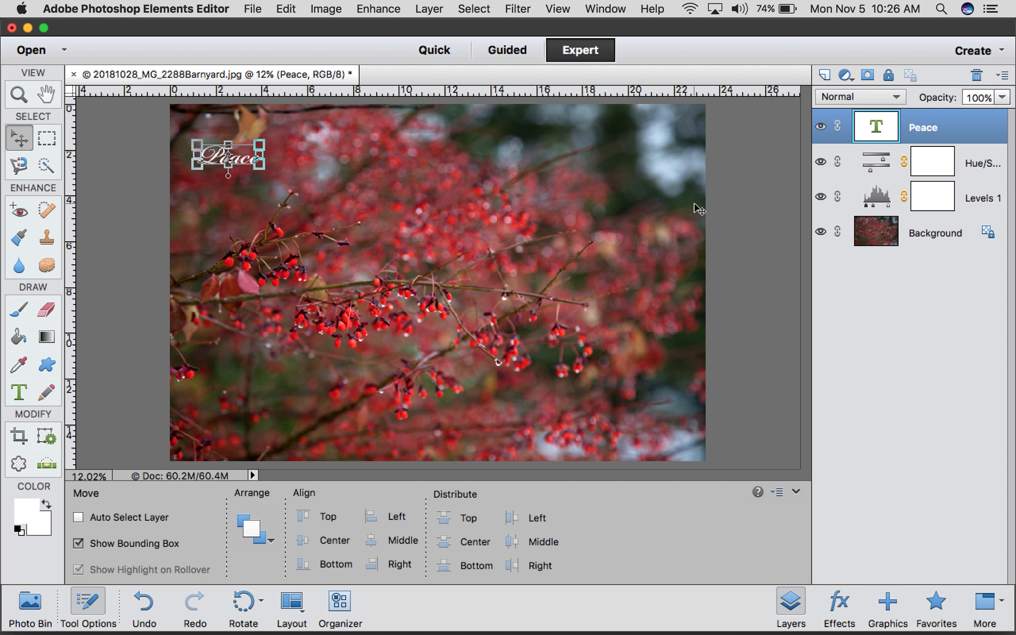
Select the whole Peace text for editing and set its font size to 230 pt.
{"action": "double_click", "coordinate": [875, 128]}
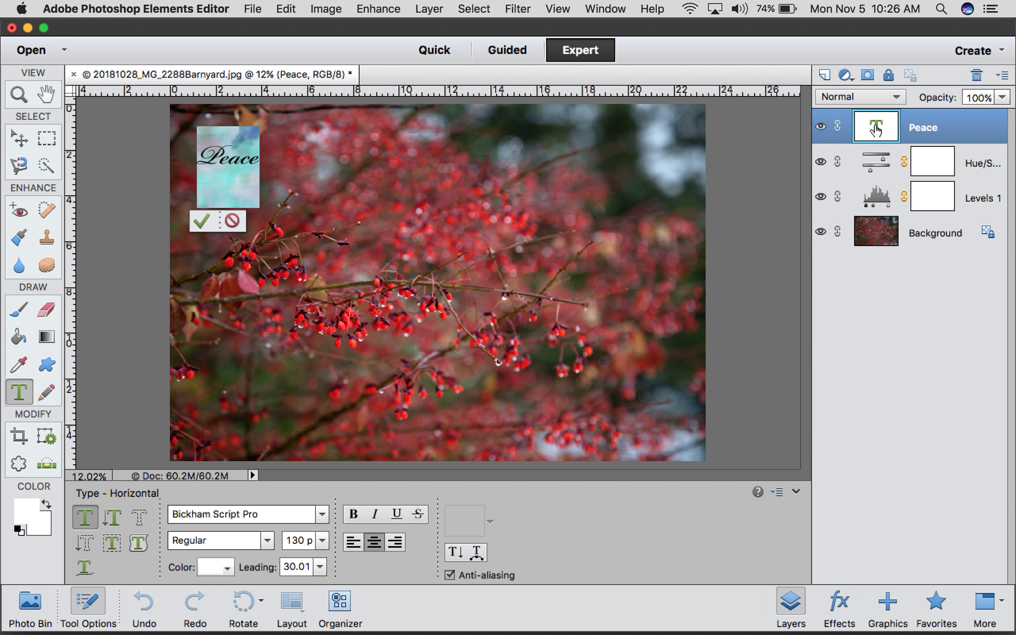
{"action": "left_click", "coordinate": [200, 223]}
{"action": "double_click", "coordinate": [245, 155]}
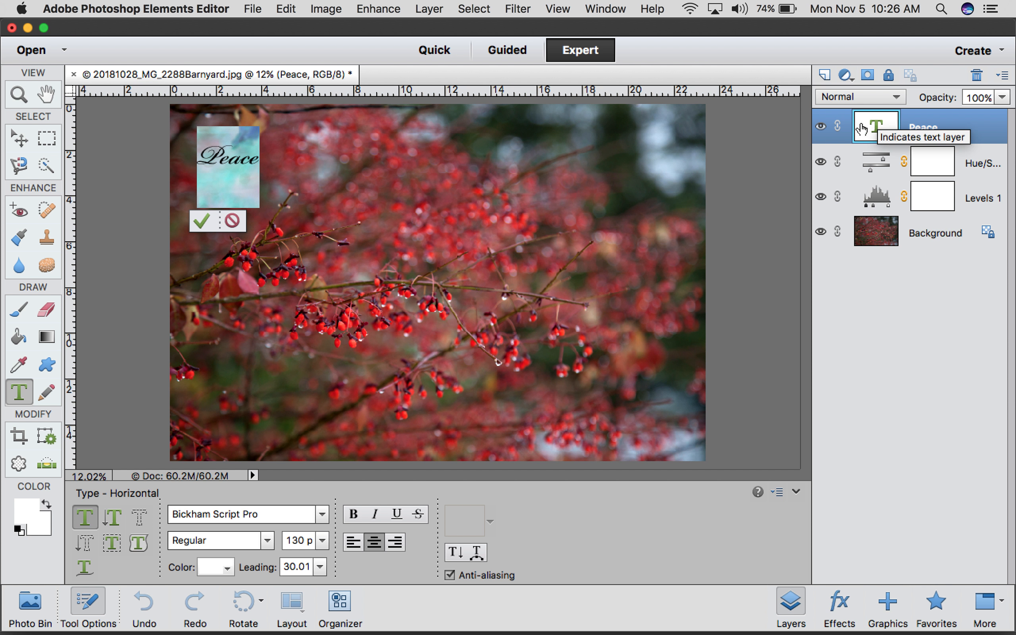
{"action": "left_click", "coordinate": [323, 541]}
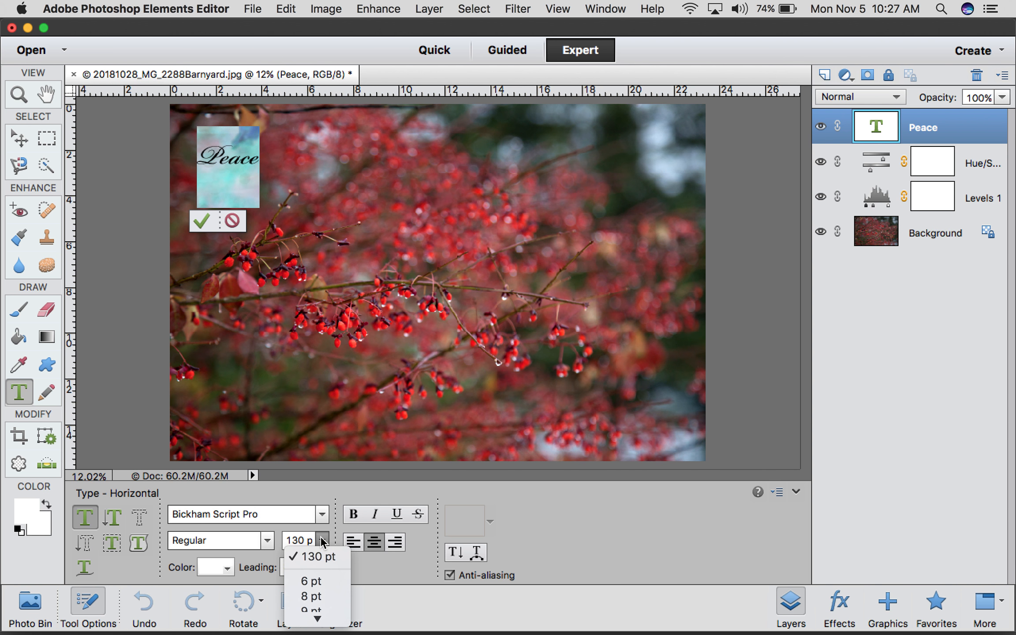
{"action": "mouse_move", "coordinate": [313, 626]}
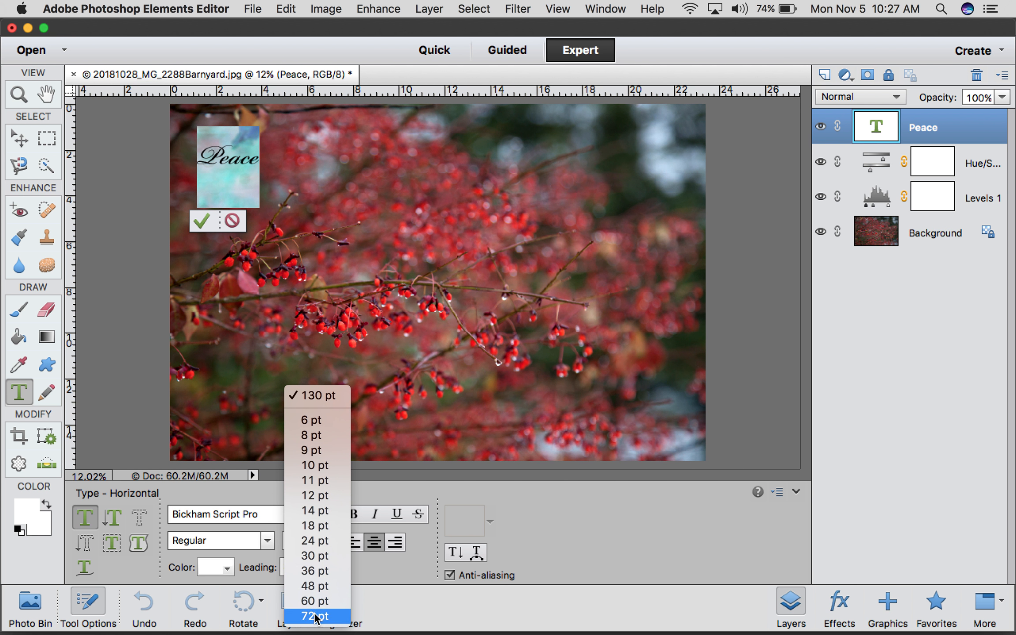
{"action": "left_click", "coordinate": [316, 395]}
{"action": "left_click", "coordinate": [302, 535]}
{"action": "key", "text": "BackSpace"}
{"action": "key", "text": "BackSpace"}
{"action": "key", "text": "BackSpace"}
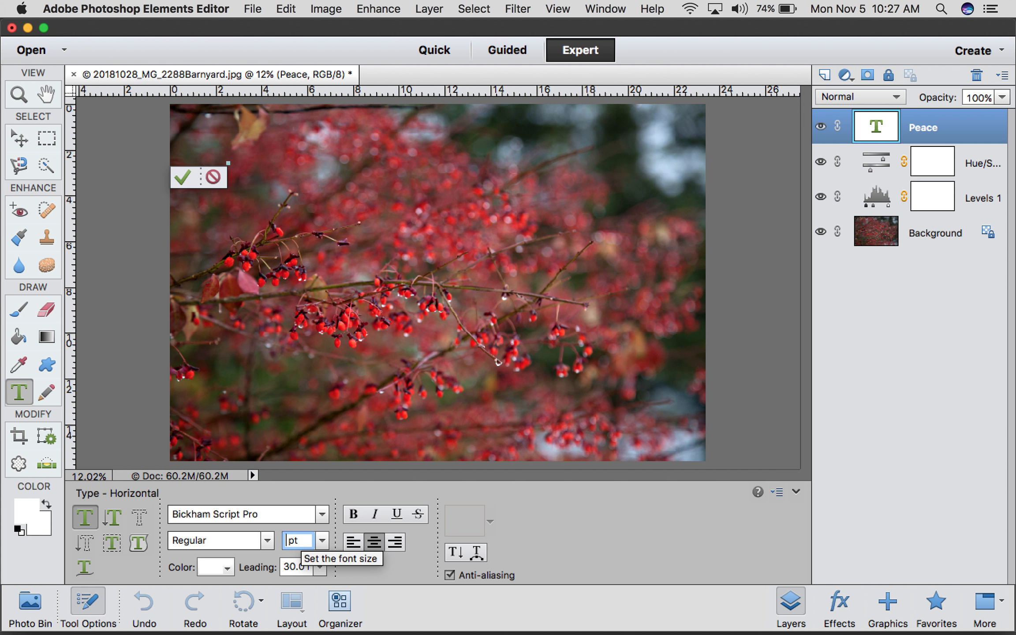
{"action": "type", "text": "230"}
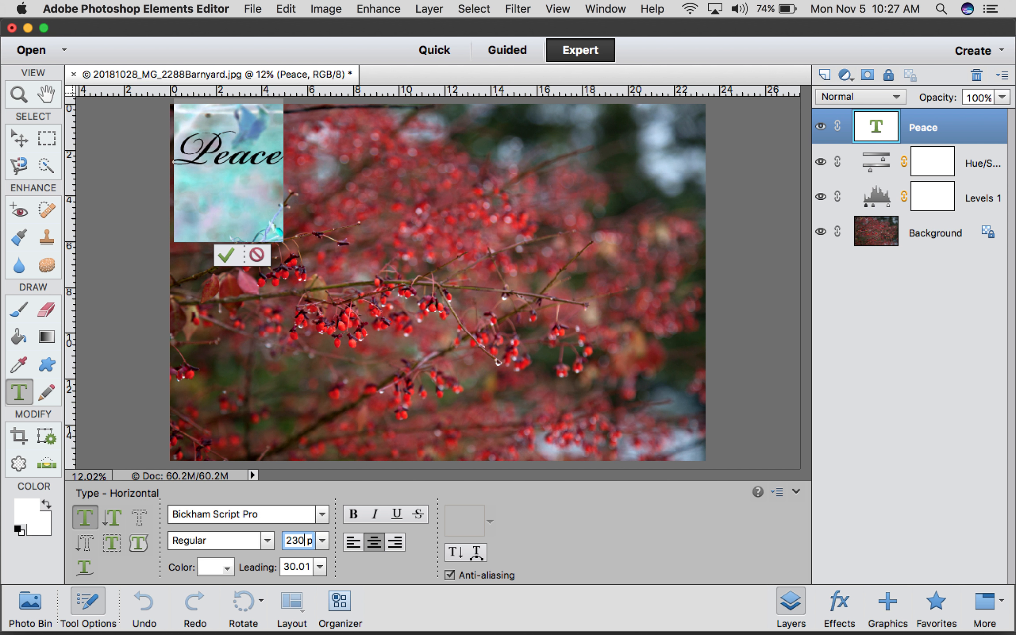
Set the Peace text's font size to 400 pt, commit it, and move it fully inside the photo's upper-left area.
{"action": "key", "text": "BackSpace"}
{"action": "key", "text": "BackSpace"}
{"action": "key", "text": "BackSpace"}
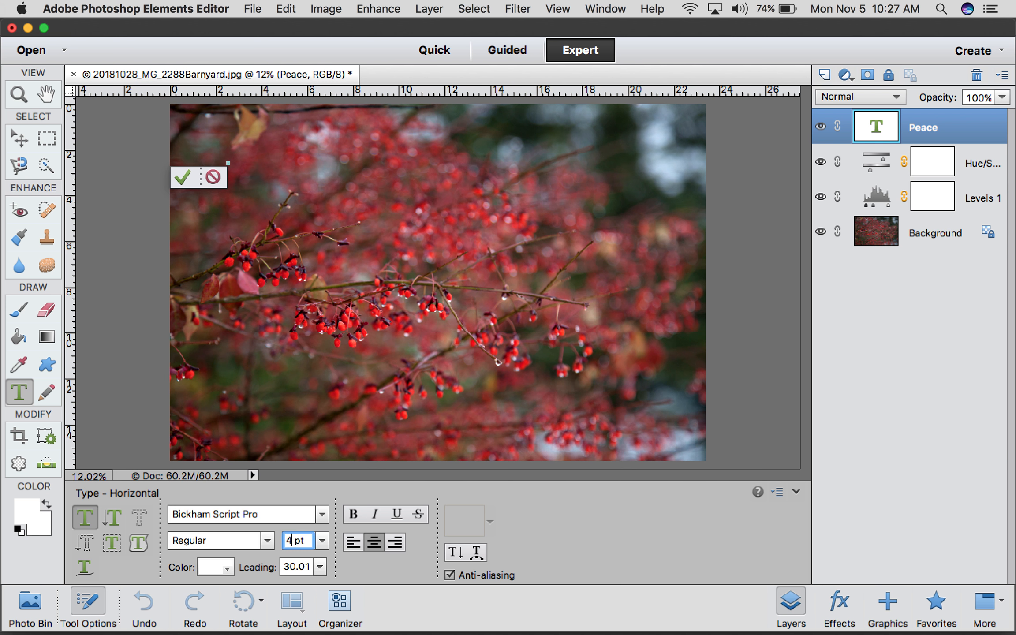
{"action": "type", "text": "400"}
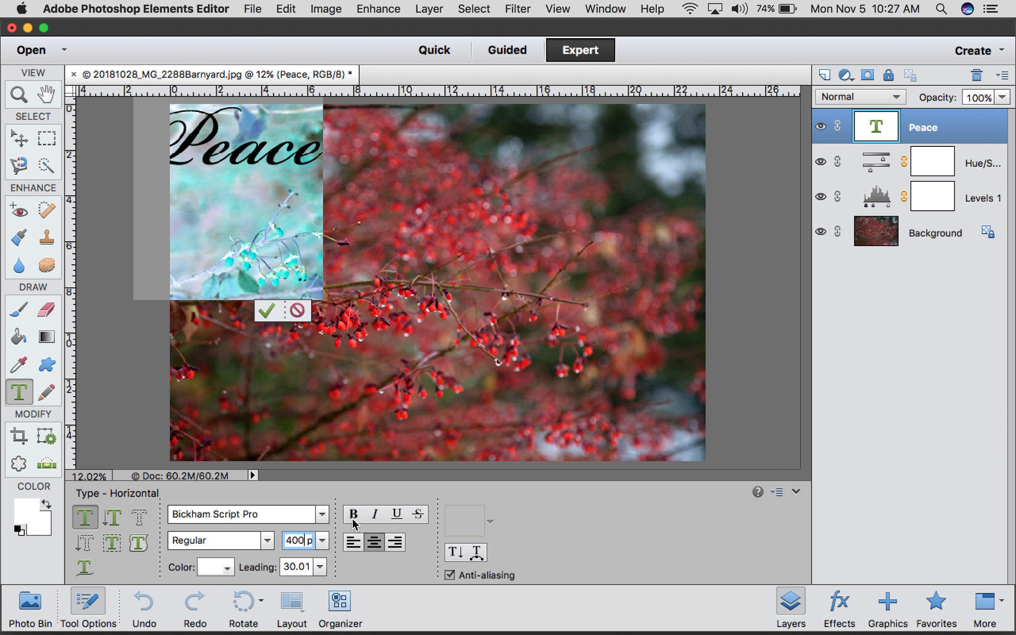
{"action": "left_click", "coordinate": [267, 310]}
{"action": "key", "text": "v"}
{"action": "left_click_drag", "start_coordinate": [249, 148], "coordinate": [311, 182]}
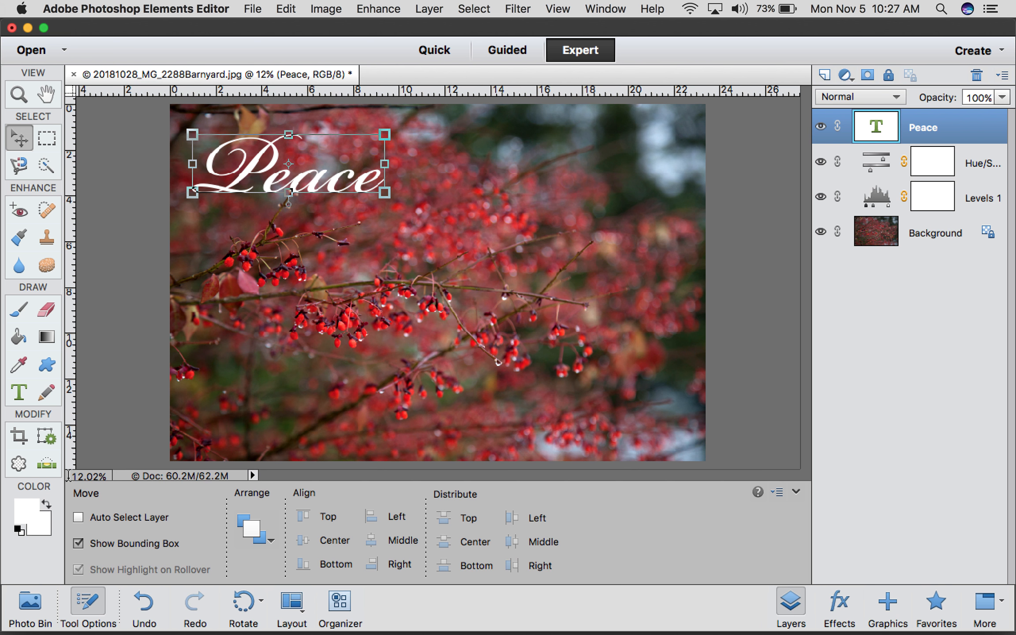
Turn off the Move tool's bounding box display so the Peace text shows without handles.
{"action": "left_click", "coordinate": [78, 544]}
{"action": "left_click", "coordinate": [78, 543]}
{"action": "left_click", "coordinate": [78, 543]}
{"action": "left_click", "coordinate": [78, 543]}
{"action": "left_click", "coordinate": [78, 543]}
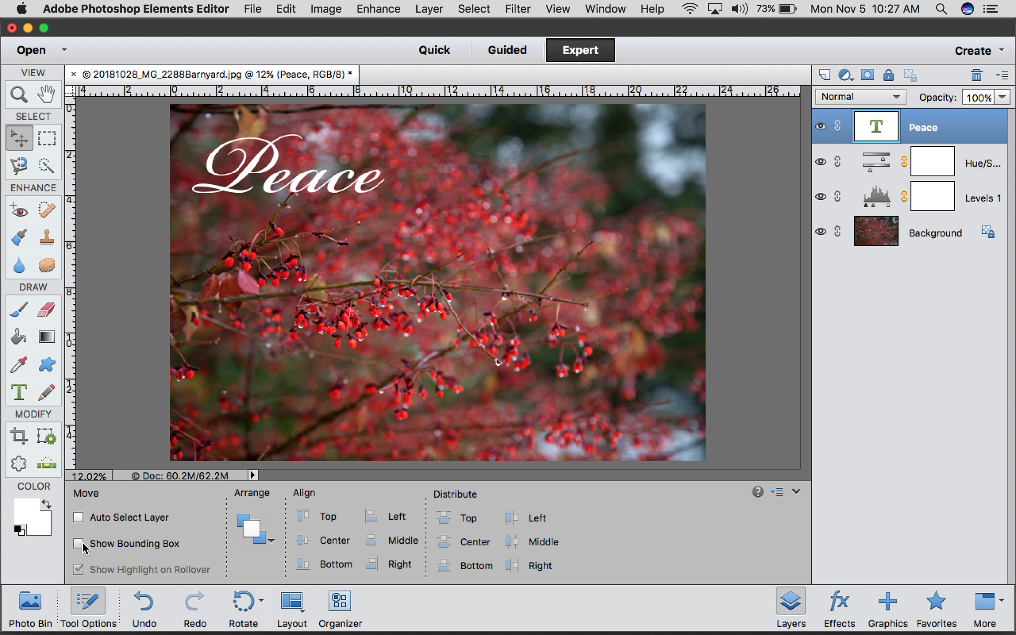
Try out the opacity control on the Levels 1 layer, ending at 100%.
{"action": "left_click", "coordinate": [1002, 97]}
{"action": "left_click", "coordinate": [1001, 97]}
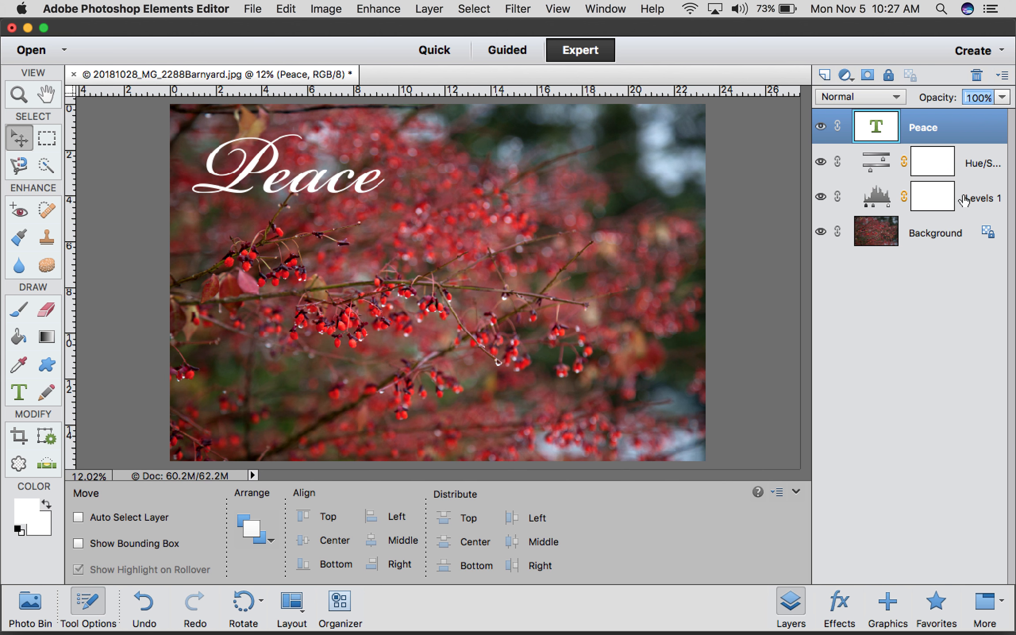
{"action": "left_click", "coordinate": [986, 205]}
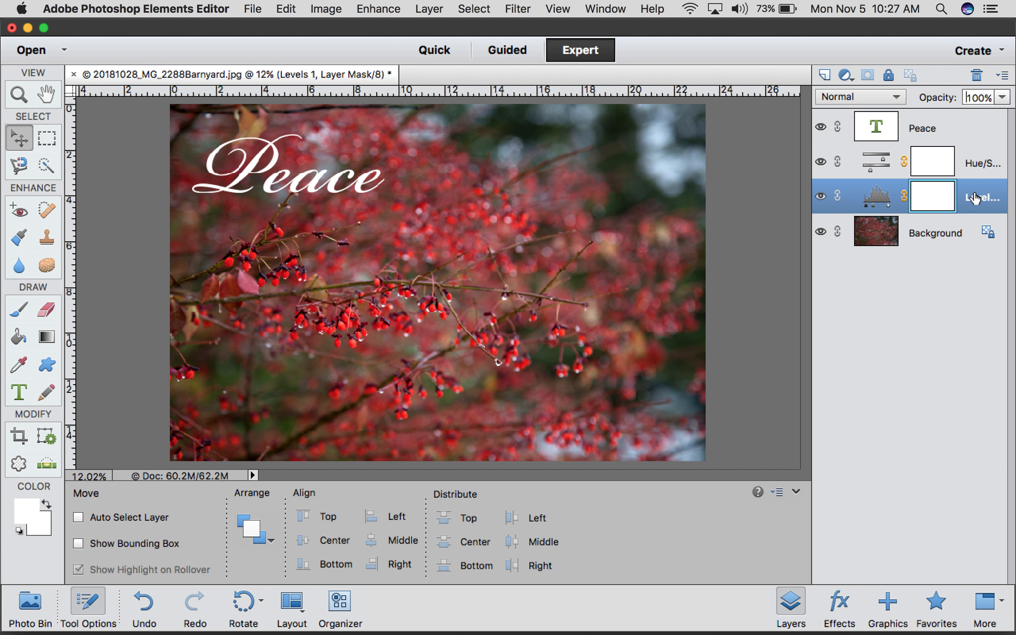
{"action": "left_click", "coordinate": [1000, 99]}
{"action": "mouse_move", "coordinate": [999, 114]}
{"action": "left_mouse_down"}
{"action": "mouse_move", "coordinate": [965, 118]}
{"action": "mouse_move", "coordinate": [1010, 118]}
{"action": "left_mouse_up"}
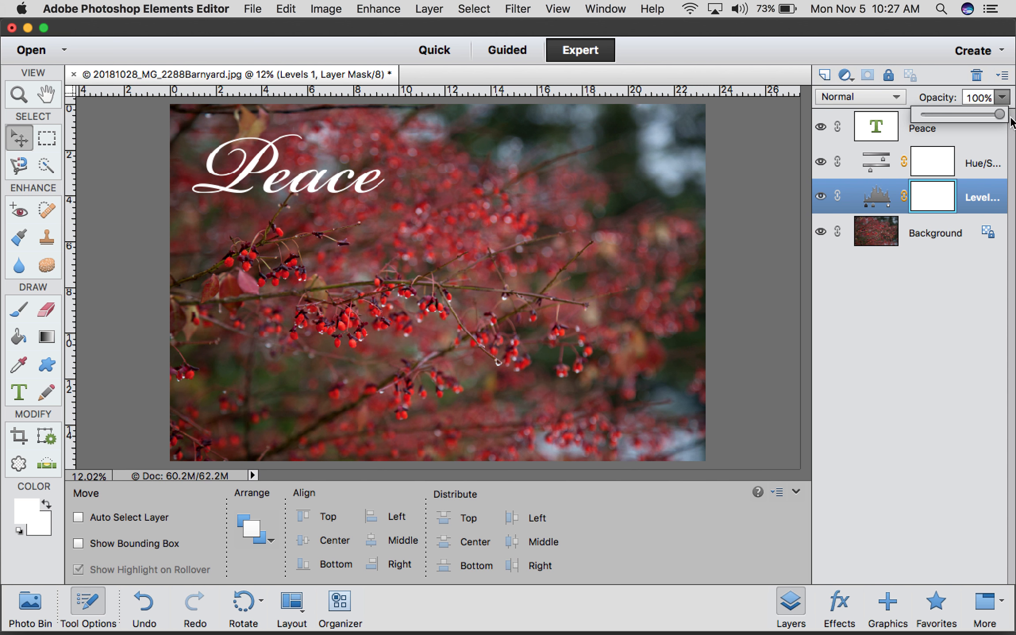
Reduce the Peace text layer's opacity to 29%.
{"action": "left_click", "coordinate": [928, 131]}
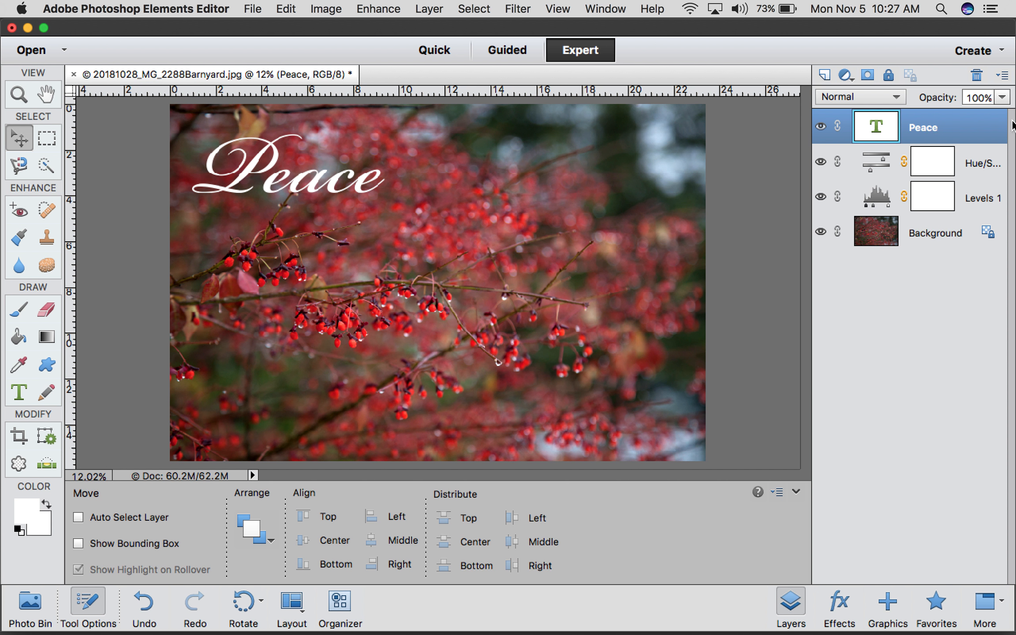
{"action": "left_click", "coordinate": [1003, 98]}
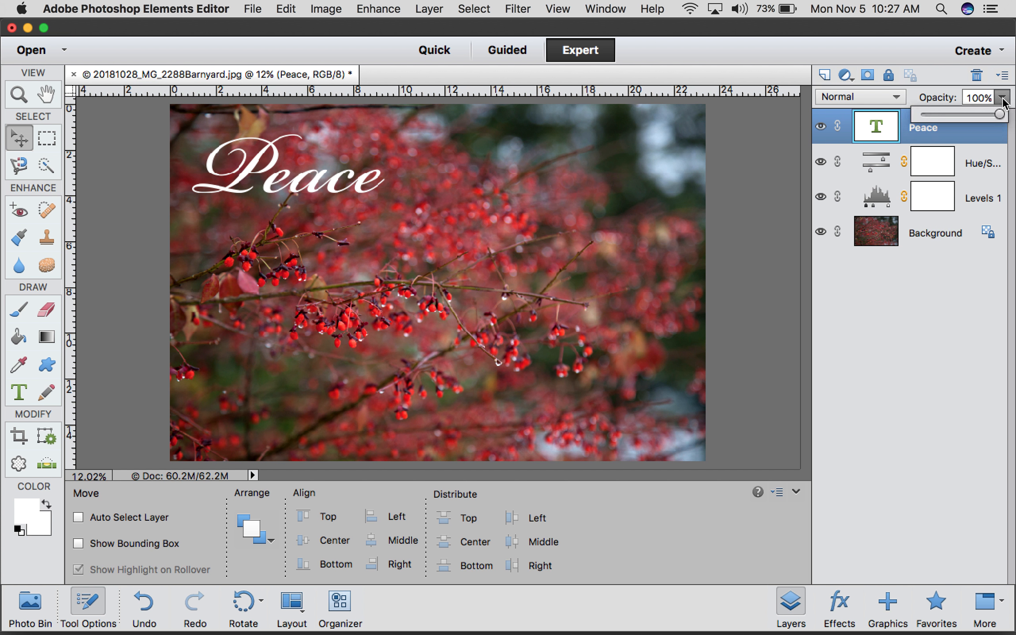
{"action": "left_click_drag", "start_coordinate": [998, 115], "coordinate": [966, 120]}
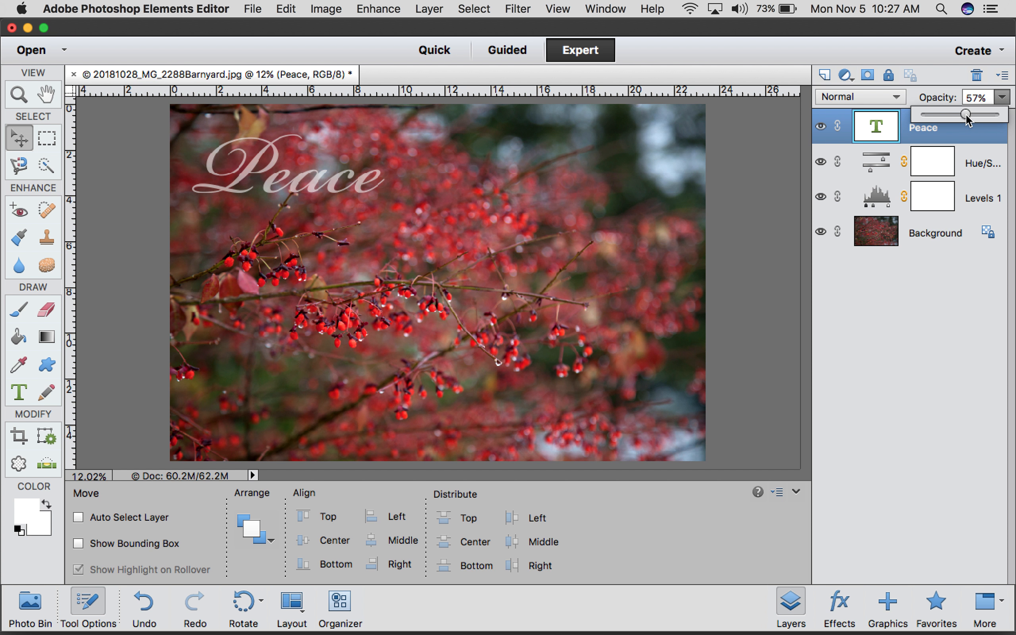
{"action": "mouse_move", "coordinate": [942, 115]}
{"action": "left_mouse_down"}
{"action": "mouse_move", "coordinate": [930, 120]}
{"action": "mouse_move", "coordinate": [943, 116]}
{"action": "left_mouse_up"}
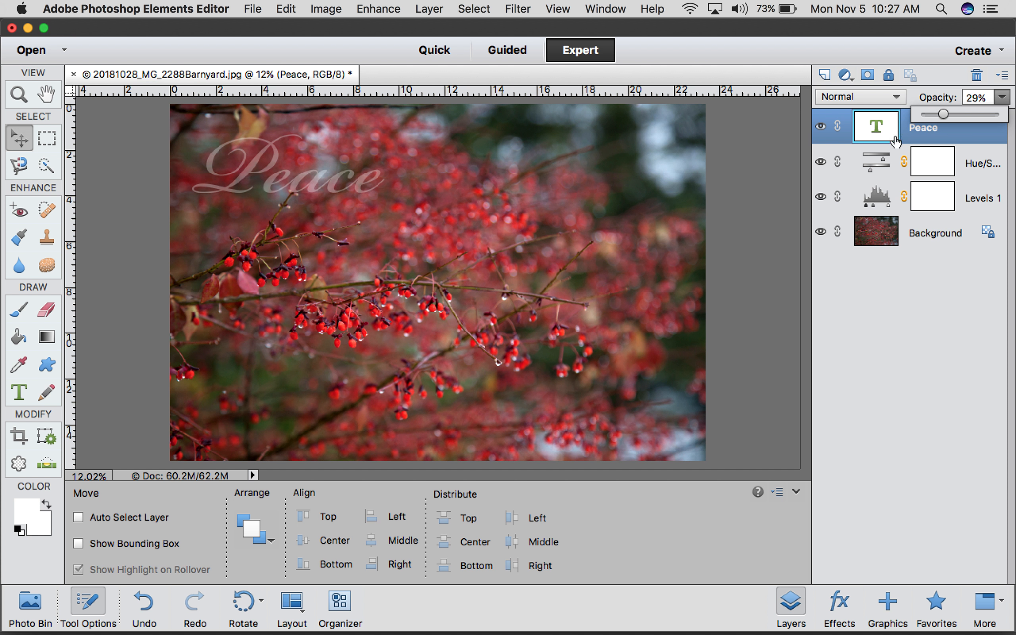
{"action": "left_click", "coordinate": [986, 96]}
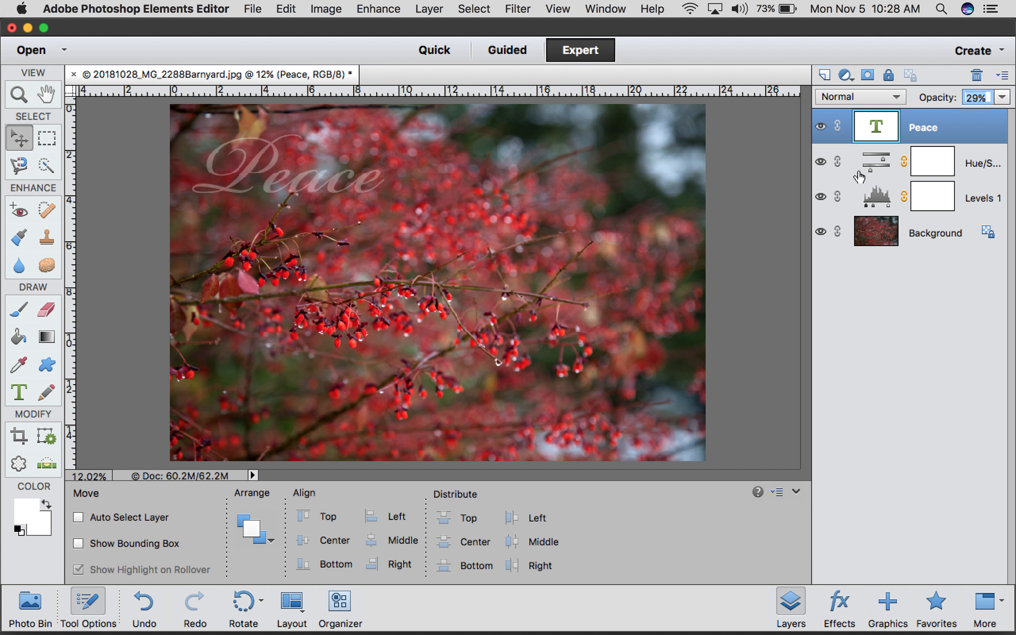
Reopen the Peace text for editing and set its font size to 200 pt.
{"action": "double_click", "coordinate": [874, 137]}
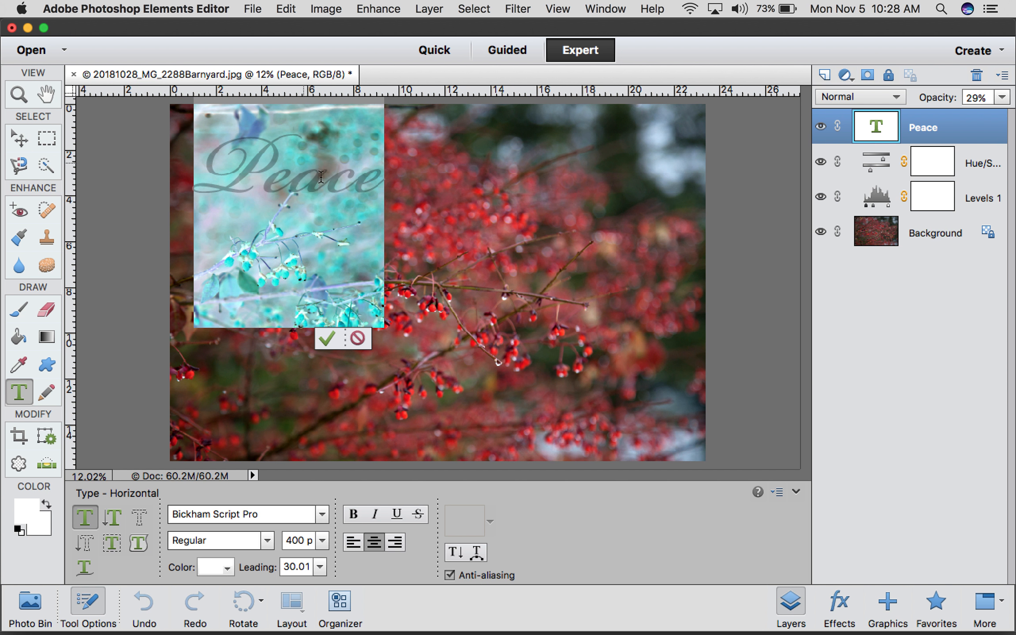
{"action": "left_click_drag", "start_coordinate": [312, 540], "coordinate": [286, 541]}
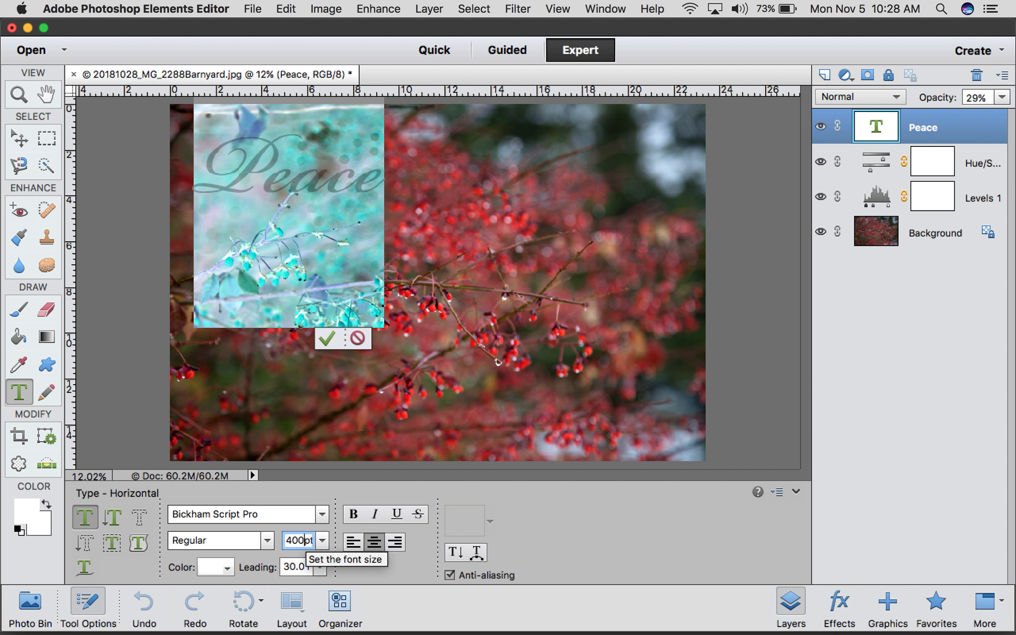
{"action": "key", "text": "BackSpace"}
{"action": "type", "text": "200"}
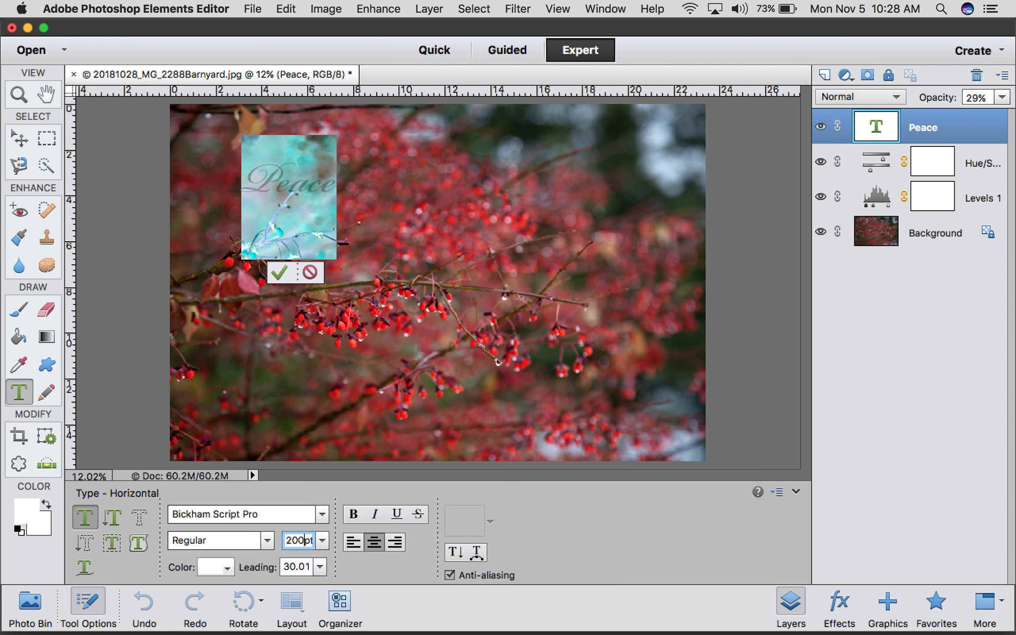
Copy the word Peace and paste a second copy beside it in the same text layer.
{"action": "left_click", "coordinate": [291, 209]}
{"action": "left_click_drag", "start_coordinate": [335, 181], "coordinate": [239, 167]}
{"action": "key", "text": "super+c"}
{"action": "left_click", "coordinate": [240, 167]}
{"action": "key", "text": "super+v"}
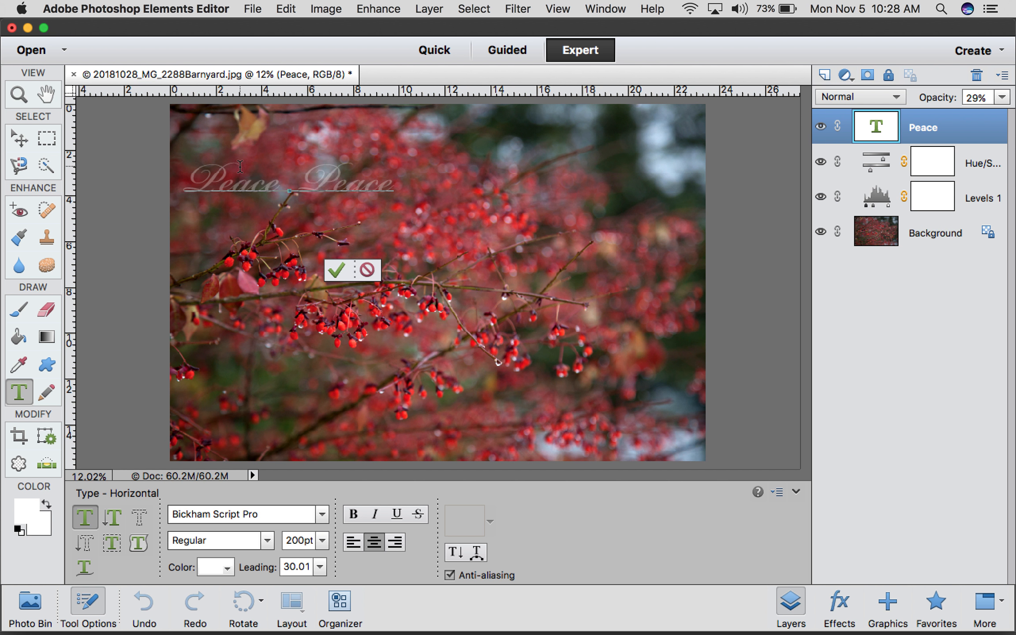
Paste further copies of Peace to extend the line of text, and move it to span the photo's upper edge.
{"action": "key", "text": "super+v"}
{"action": "key", "text": "super+v"}
{"action": "key", "text": "super+v"}
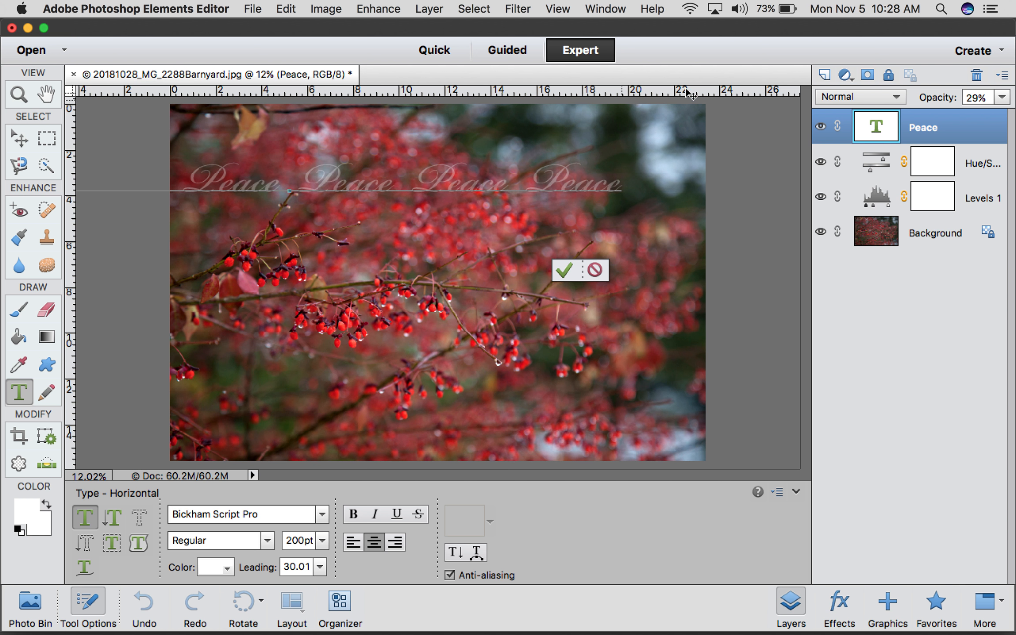
{"action": "left_click", "coordinate": [564, 269]}
{"action": "key", "text": "v"}
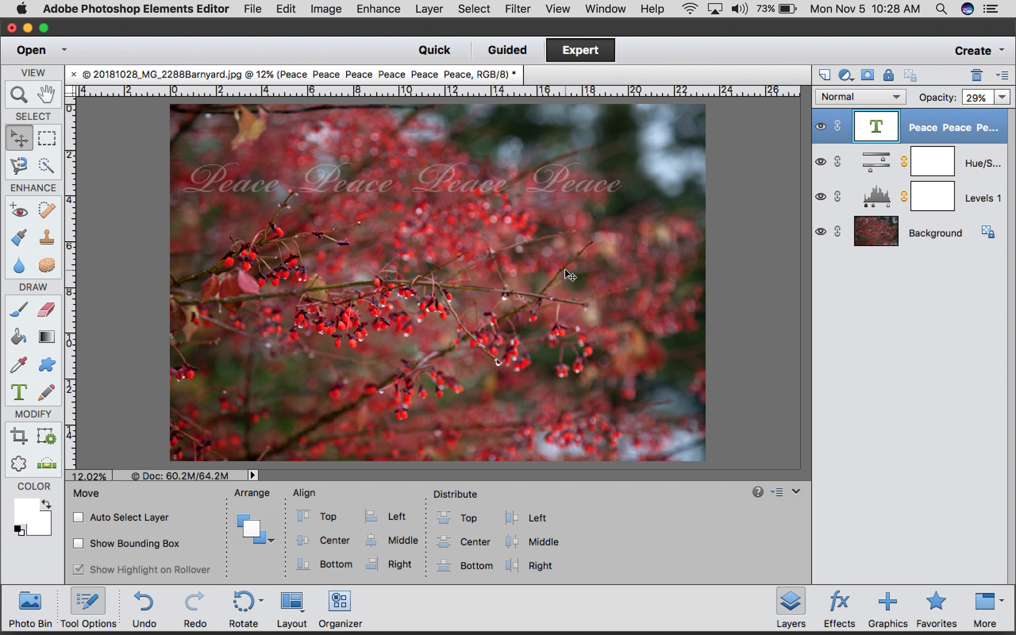
{"action": "left_click_drag", "start_coordinate": [377, 190], "coordinate": [432, 158]}
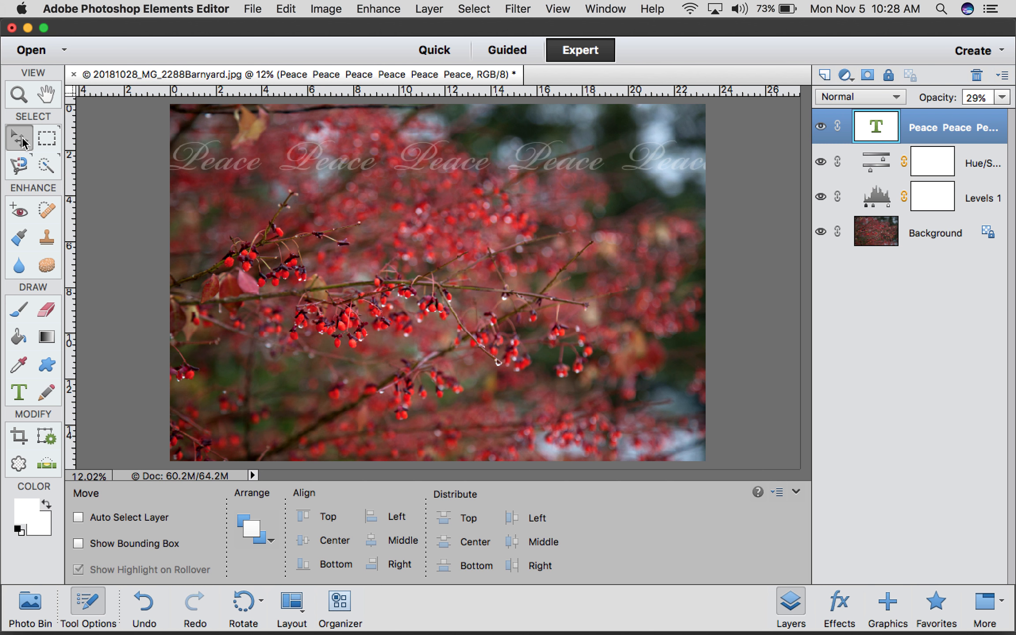
Set the opacity of the repeated Peace text layer to 32%.
{"action": "left_click", "coordinate": [1002, 97]}
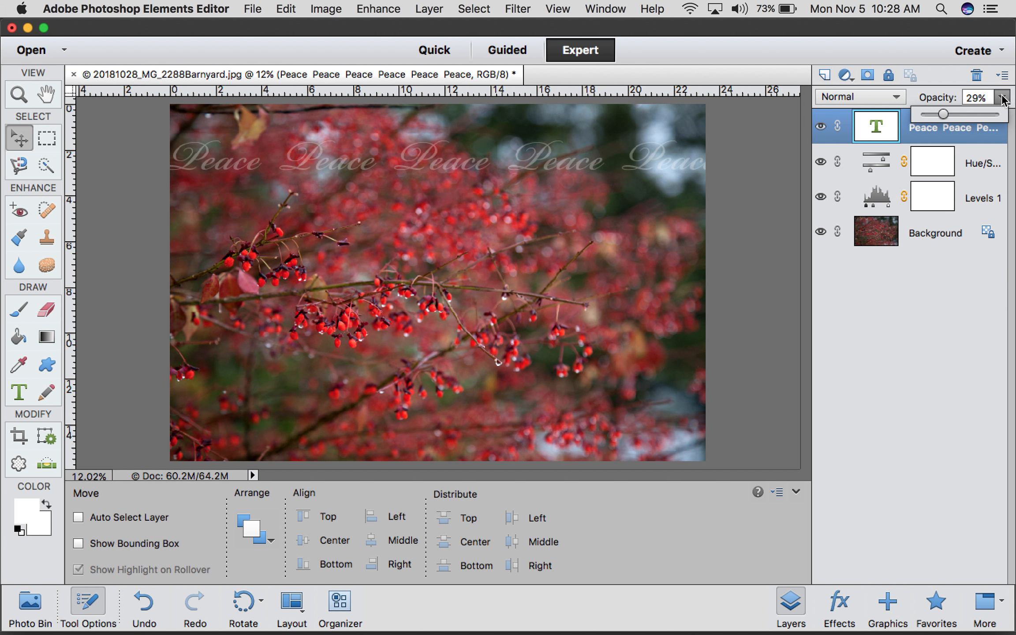
{"action": "mouse_move", "coordinate": [943, 114]}
{"action": "left_mouse_down"}
{"action": "mouse_move", "coordinate": [1005, 115]}
{"action": "mouse_move", "coordinate": [943, 114]}
{"action": "left_mouse_up"}
{"action": "double_click", "coordinate": [865, 133]}
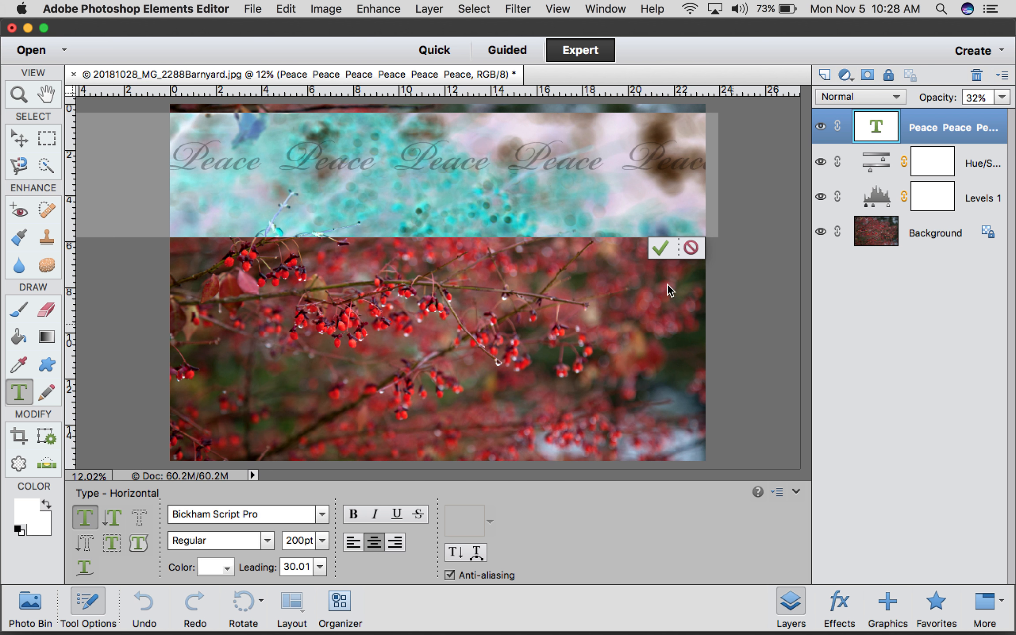
{"action": "left_click", "coordinate": [660, 247]}
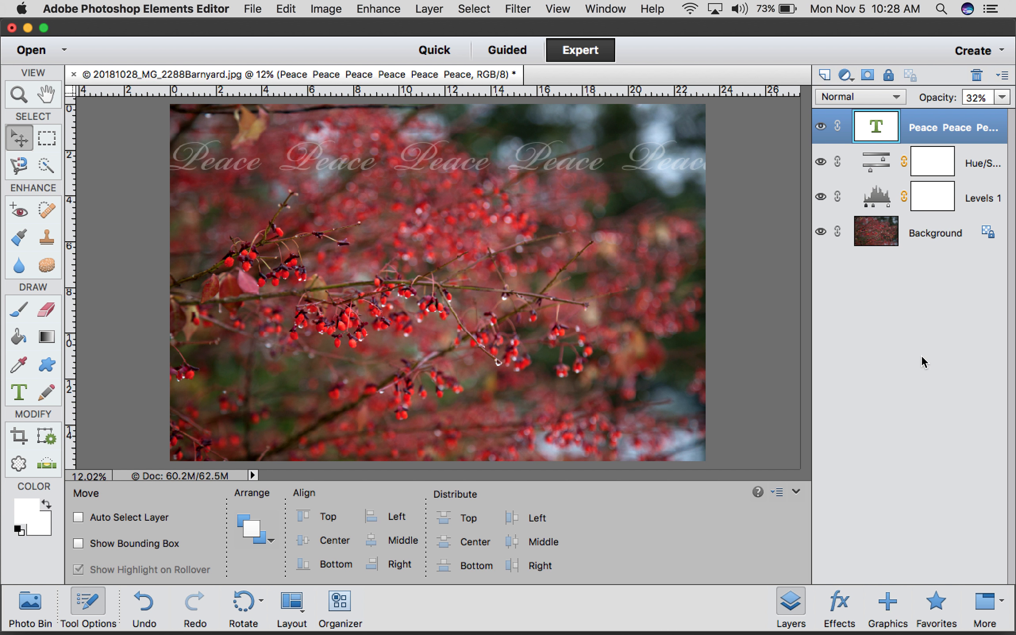
Draw a thin white rectangle as a strip across the full width of the photo's lower part.
{"action": "left_click", "coordinate": [52, 366]}
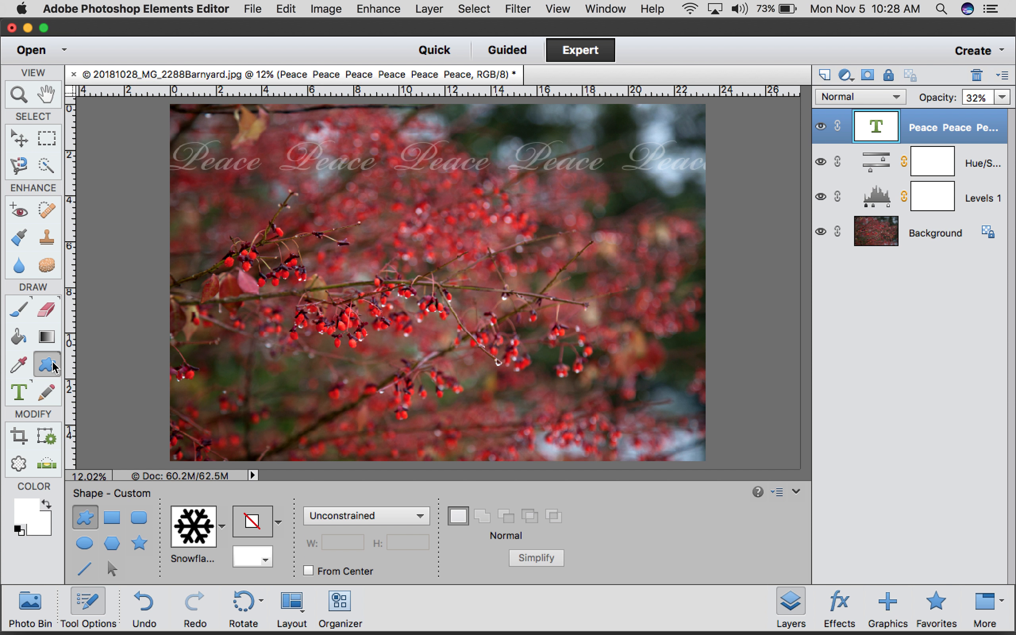
{"action": "left_click", "coordinate": [113, 519]}
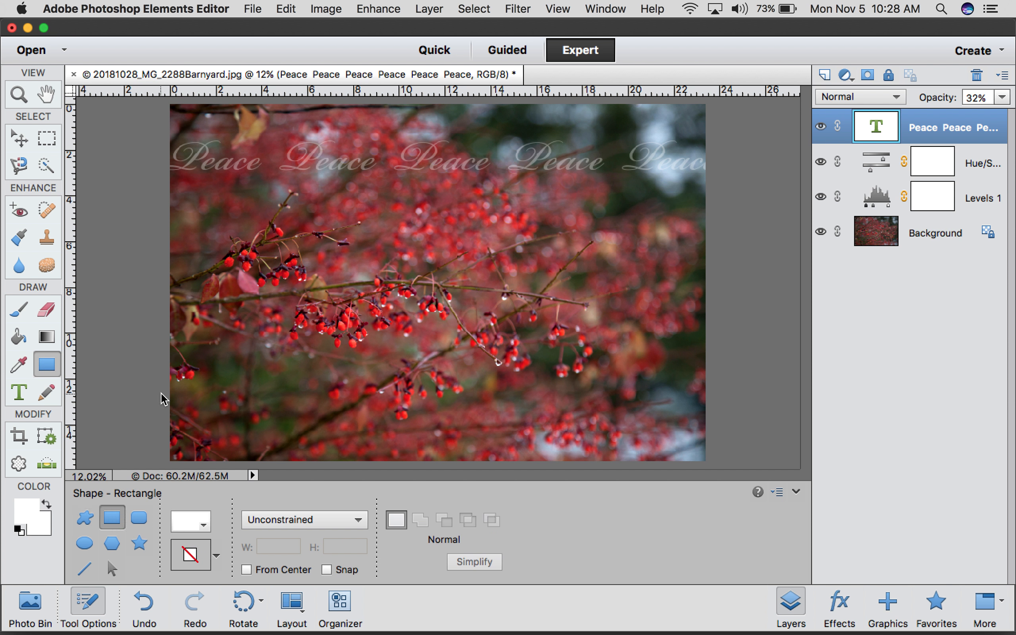
{"action": "left_click_drag", "start_coordinate": [163, 391], "coordinate": [755, 421]}
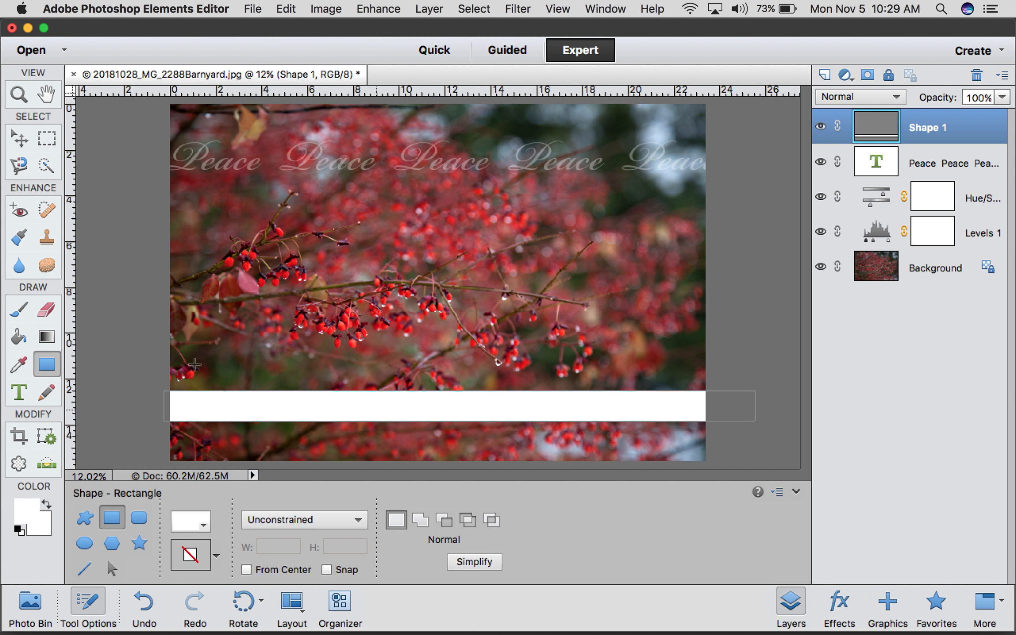
Shift the white strip slightly lower on the photo and move the Peace text down onto it.
{"action": "left_click", "coordinate": [24, 142]}
{"action": "left_click_drag", "start_coordinate": [504, 415], "coordinate": [482, 431]}
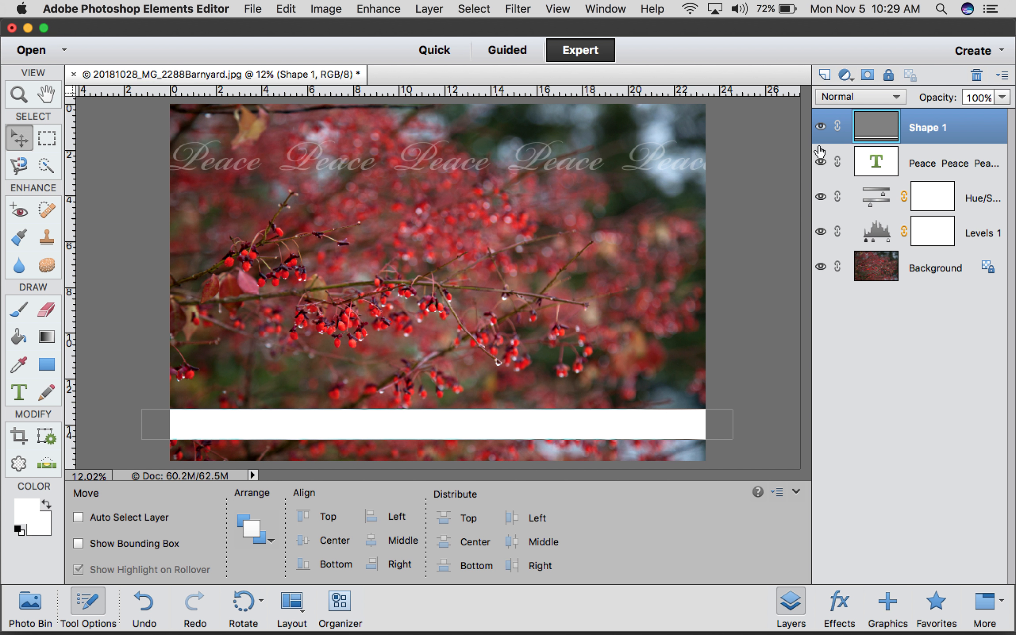
{"action": "left_click", "coordinate": [924, 163]}
{"action": "left_click", "coordinate": [932, 128]}
{"action": "mouse_move", "coordinate": [542, 151]}
{"action": "left_mouse_down"}
{"action": "mouse_move", "coordinate": [541, 233]}
{"action": "mouse_move", "coordinate": [537, 122]}
{"action": "mouse_move", "coordinate": [549, 147]}
{"action": "left_mouse_up"}
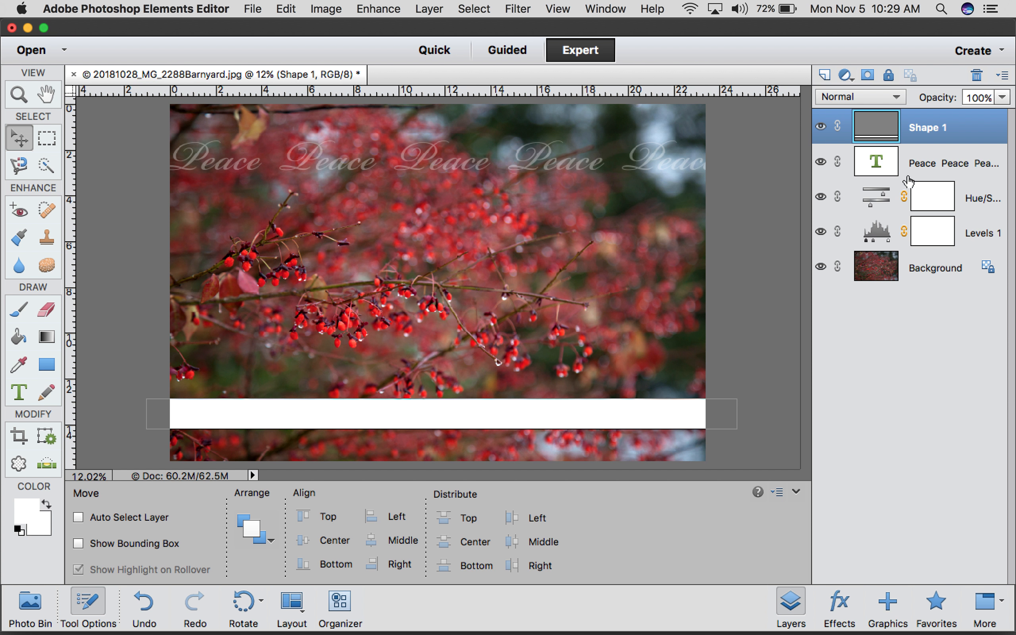
{"action": "left_click", "coordinate": [943, 163]}
{"action": "left_click_drag", "start_coordinate": [542, 162], "coordinate": [563, 415]}
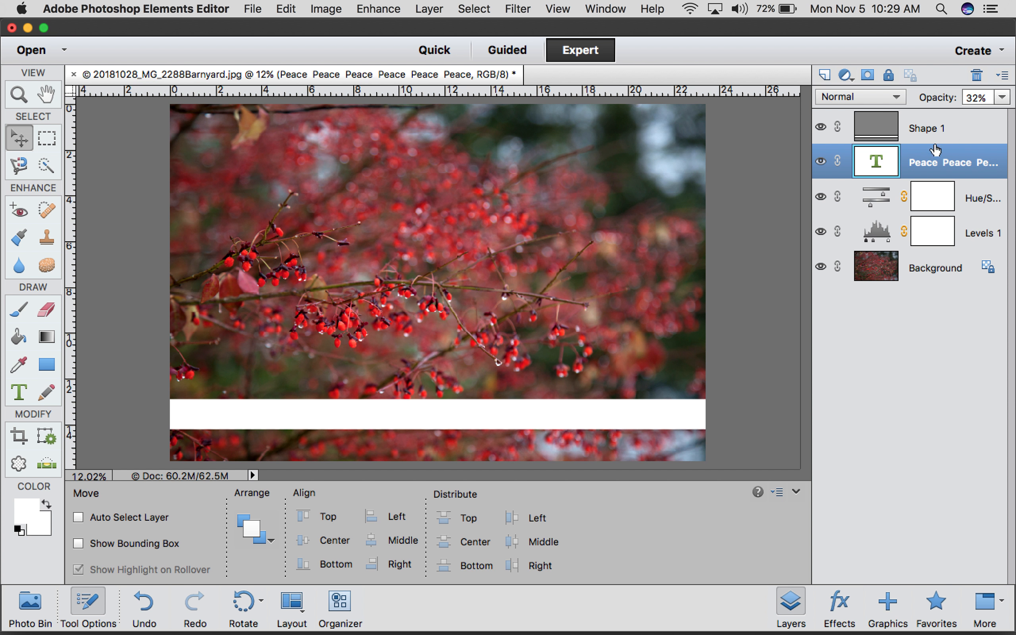
{"action": "double_click", "coordinate": [884, 159]}
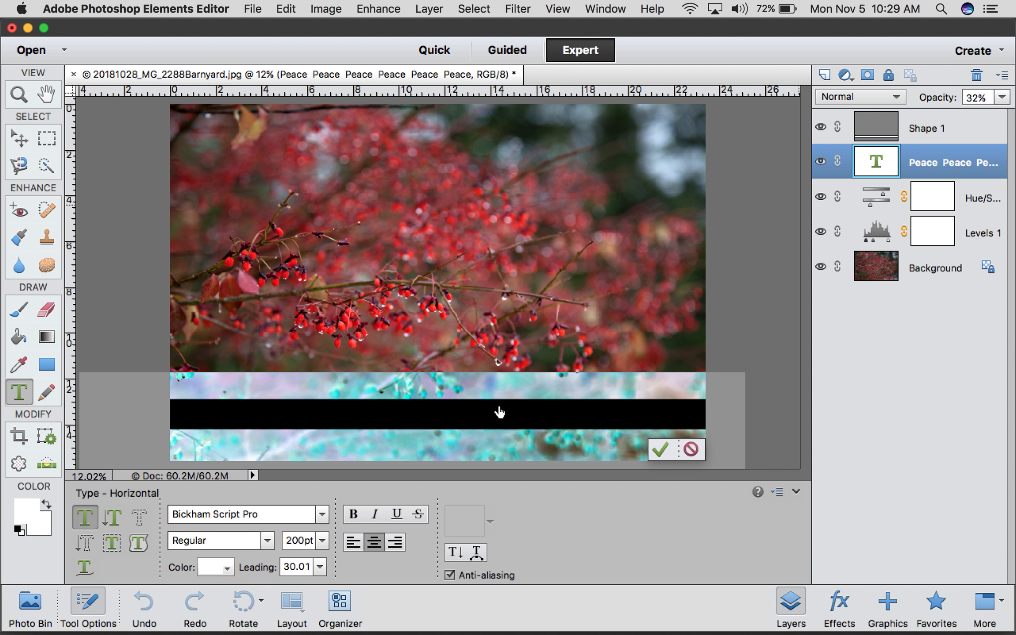
{"action": "left_click", "coordinate": [212, 568]}
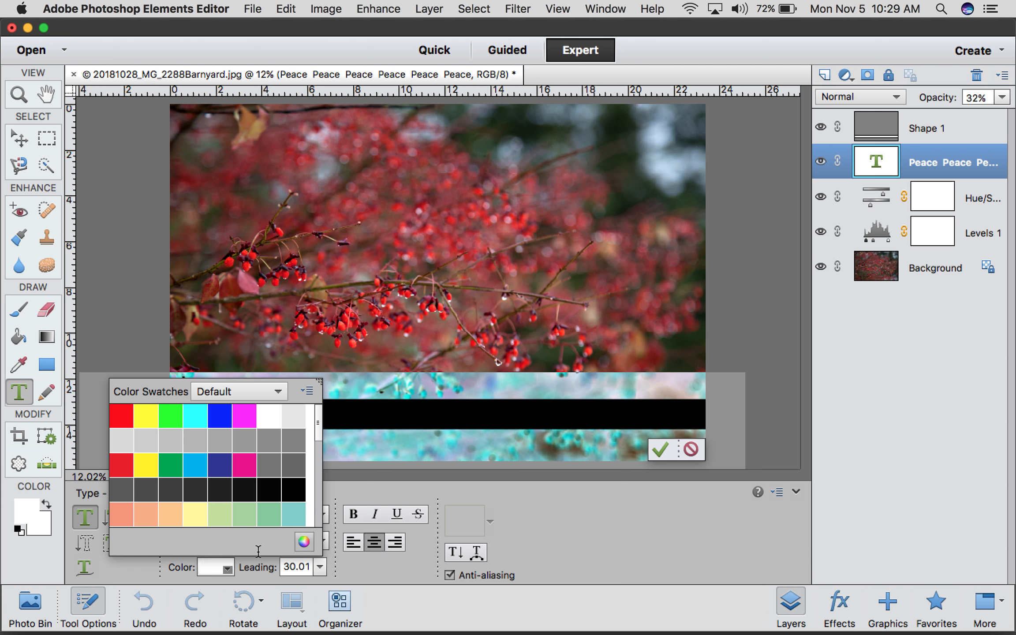
{"action": "left_click", "coordinate": [214, 568]}
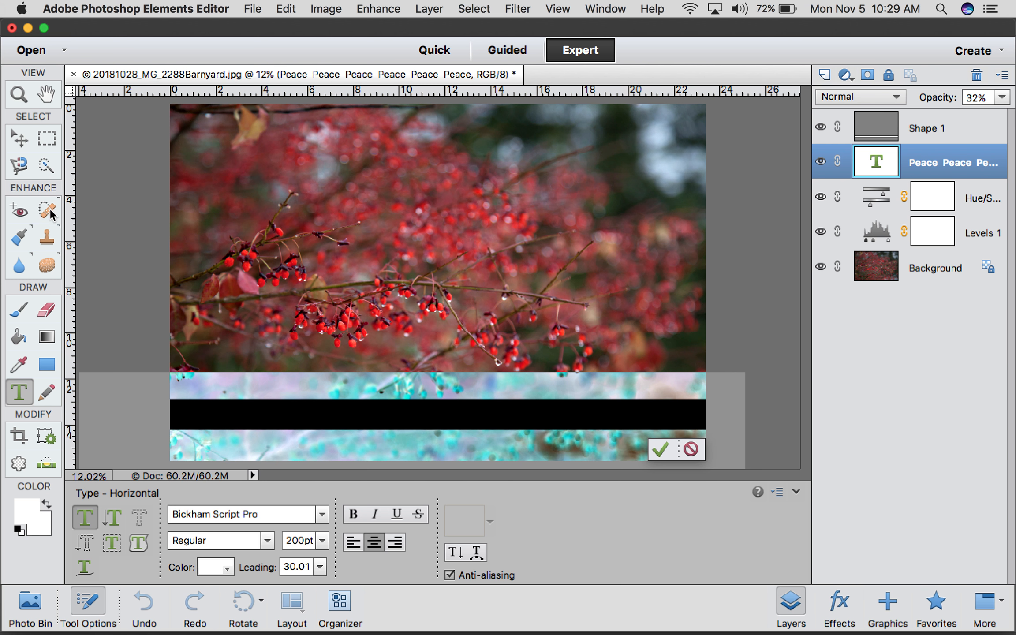
{"action": "left_click", "coordinate": [19, 368]}
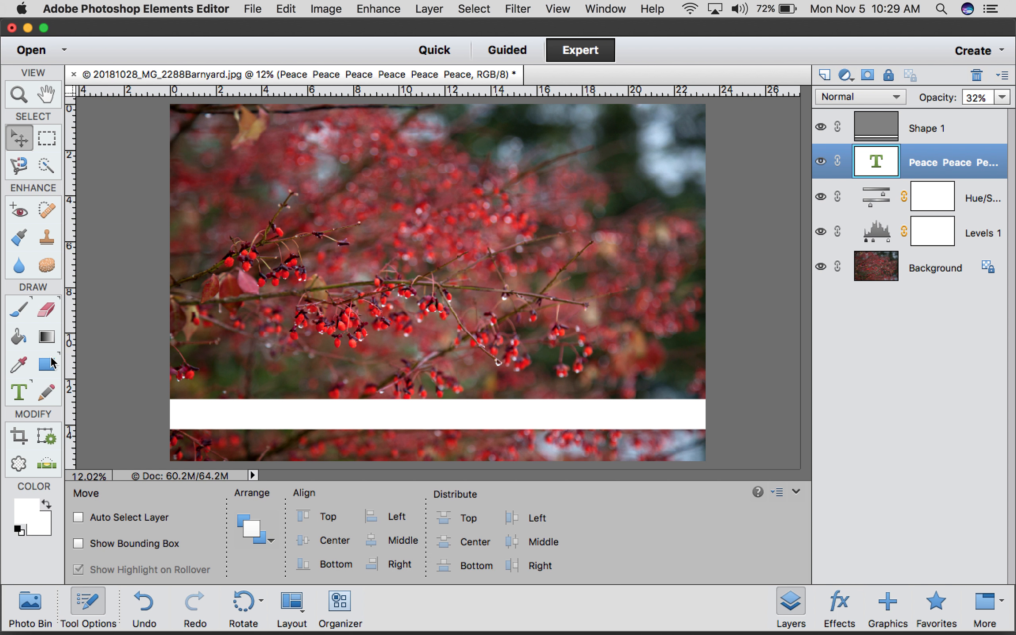
Sample a deep red from the berries as the foreground color.
{"action": "left_click", "coordinate": [20, 364]}
{"action": "left_click", "coordinate": [348, 319]}
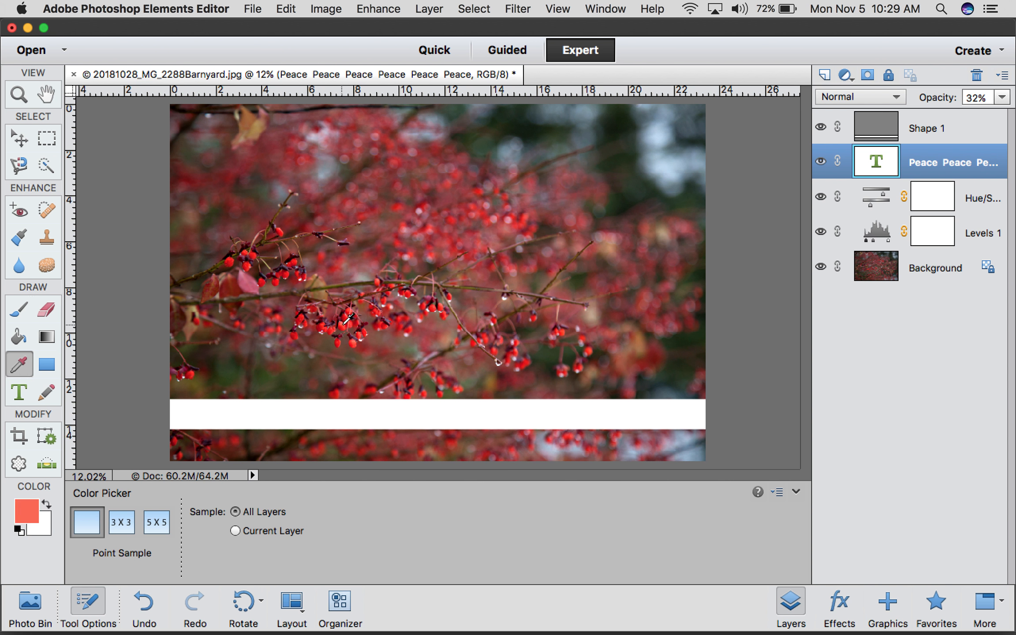
{"action": "left_click", "coordinate": [347, 324]}
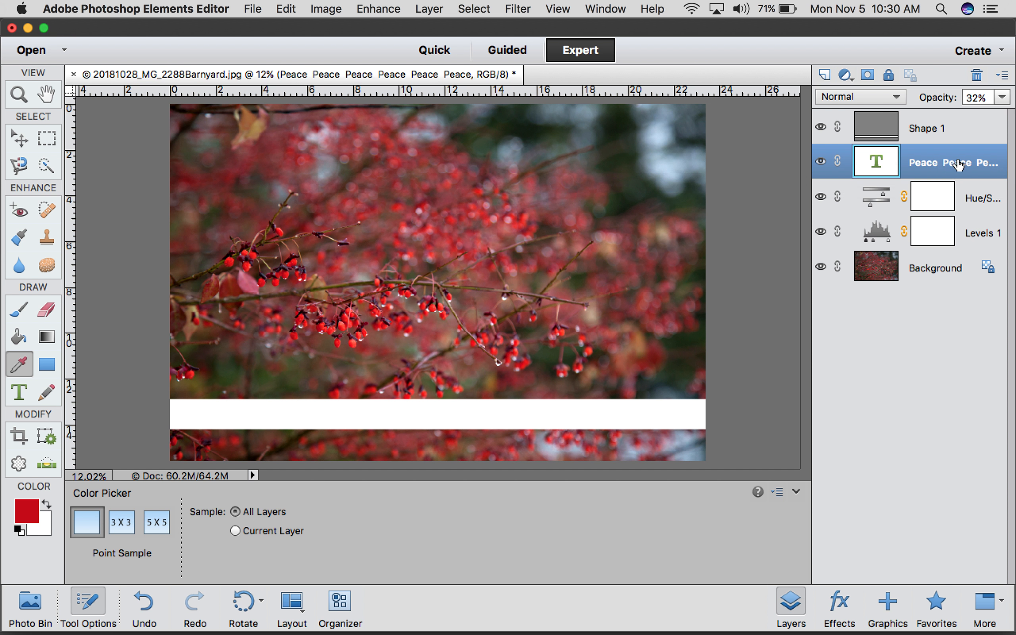
Move the Peace text layer above the Shape 1 layer in the layer order.
{"action": "left_click_drag", "start_coordinate": [955, 164], "coordinate": [950, 109]}
{"action": "left_click_drag", "start_coordinate": [951, 159], "coordinate": [949, 115]}
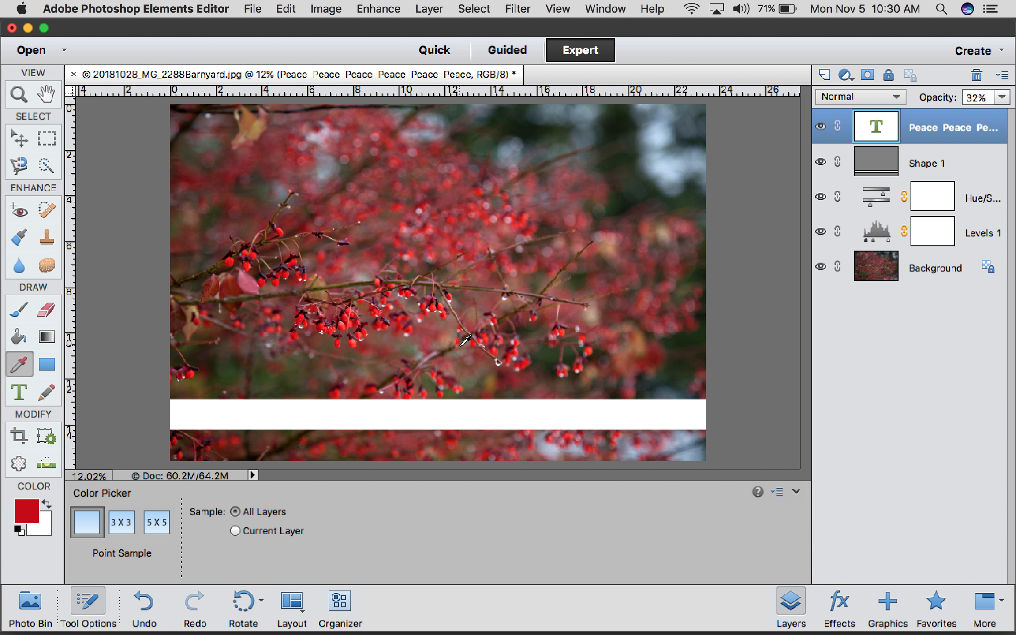
Recolor the Peace text with the sampled red foreground color, c8030c.
{"action": "double_click", "coordinate": [877, 126]}
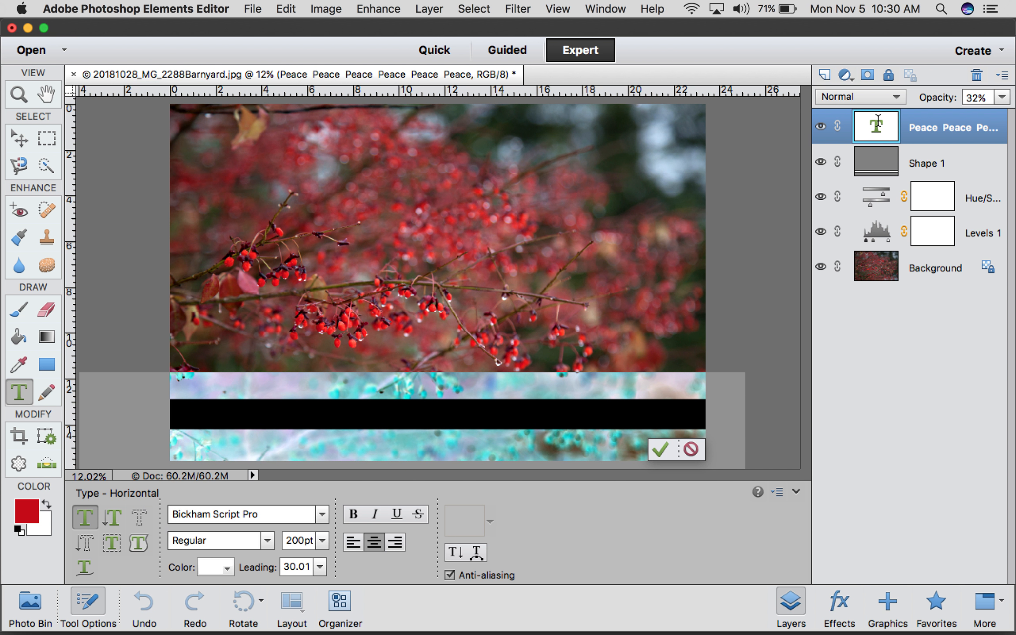
{"action": "left_click", "coordinate": [22, 509]}
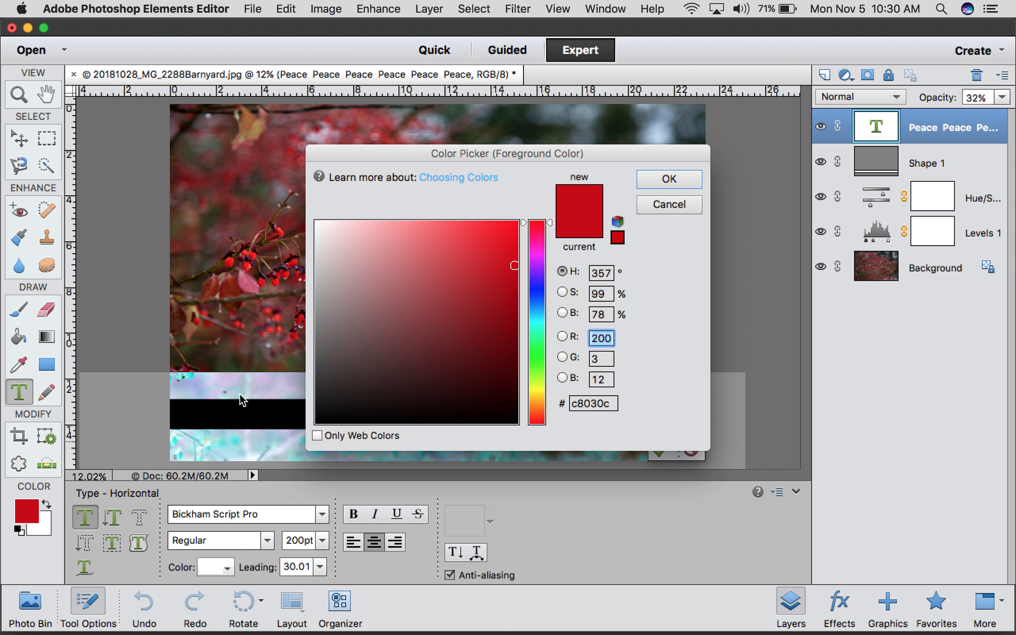
{"action": "left_click", "coordinate": [668, 181]}
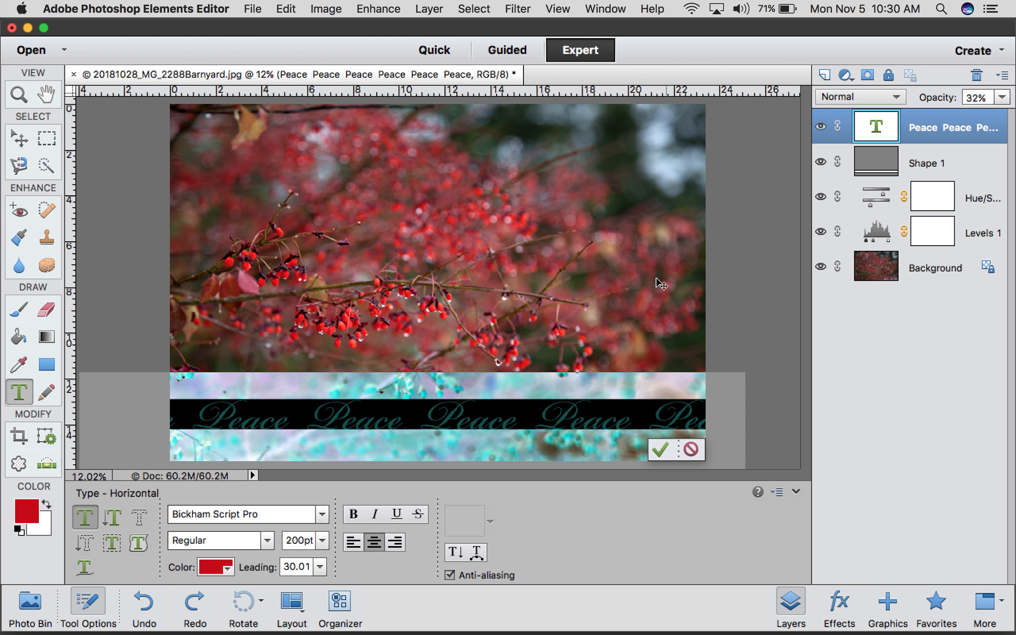
{"action": "left_click", "coordinate": [660, 454]}
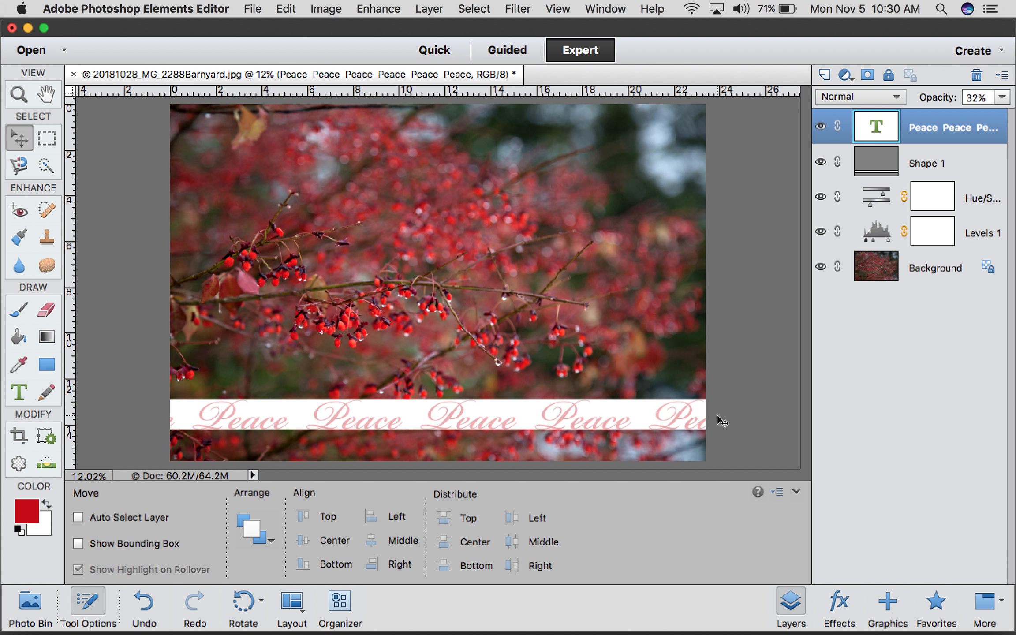
{"action": "double_click", "coordinate": [875, 126]}
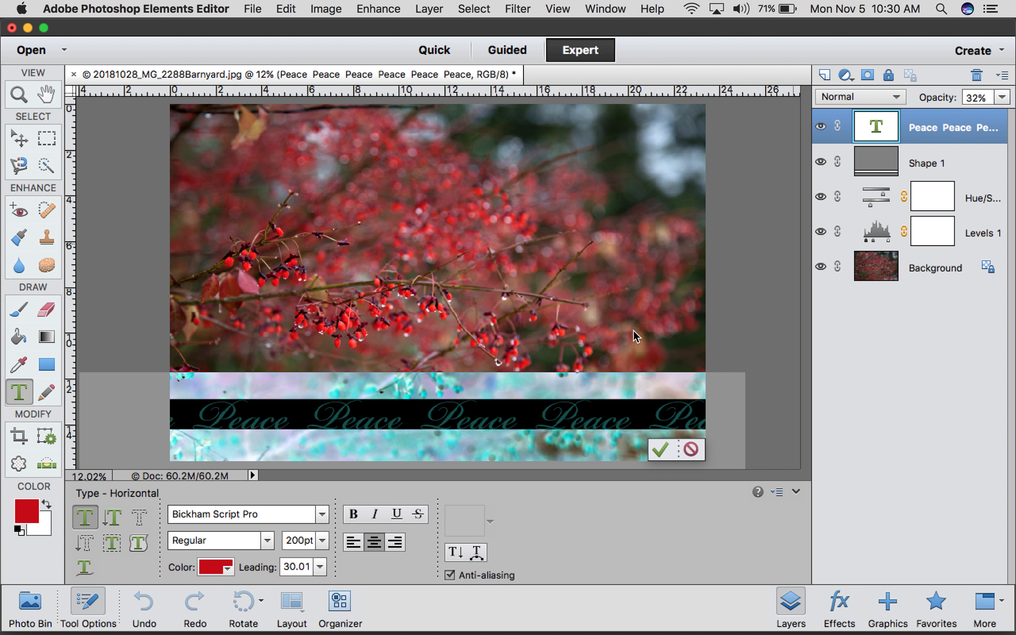
{"action": "left_click", "coordinate": [18, 365]}
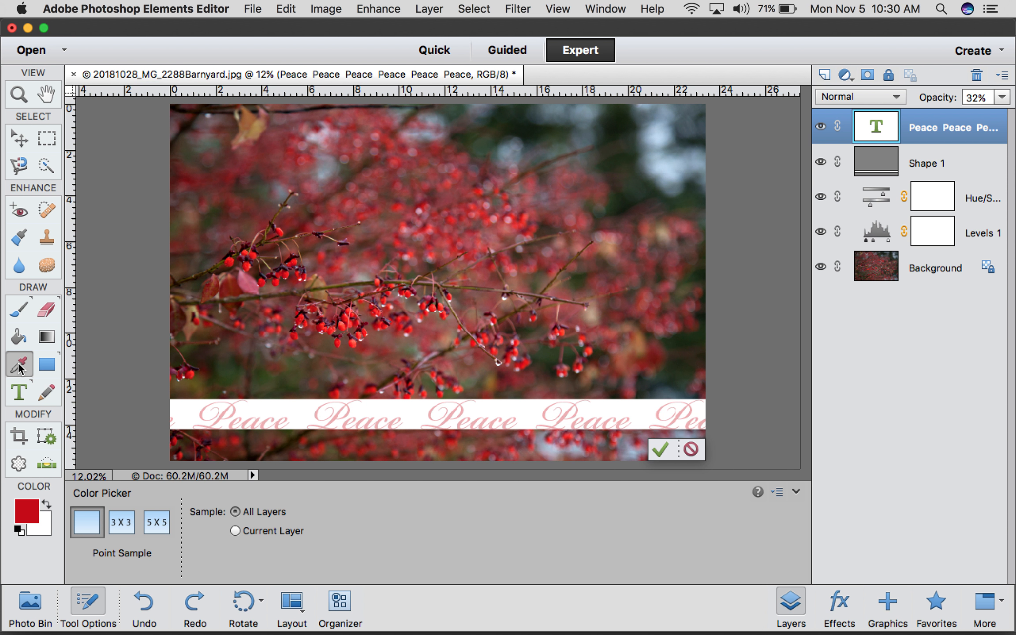
{"action": "key", "text": "v"}
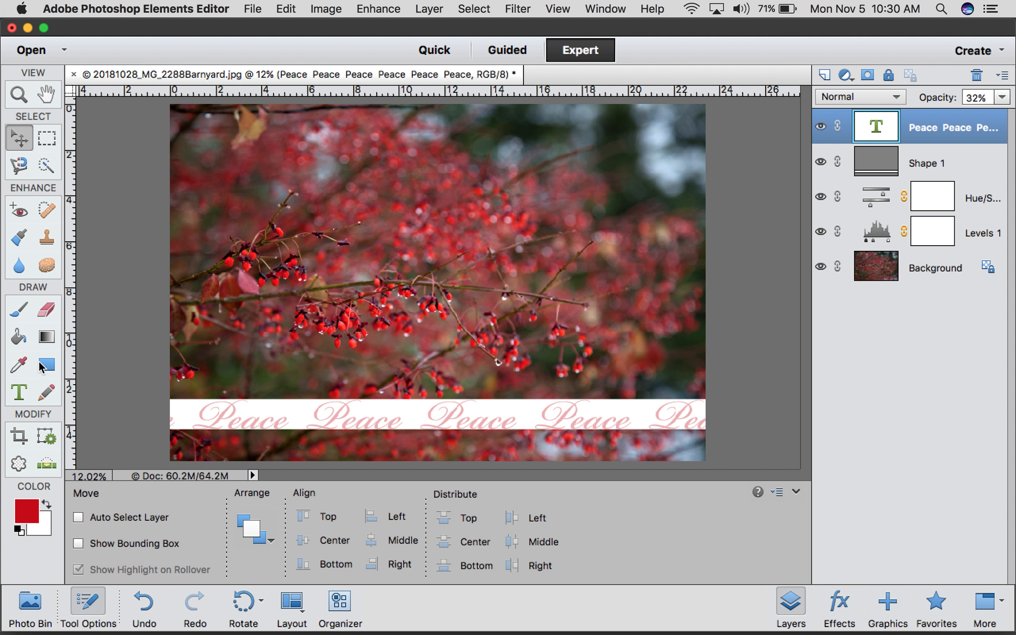
Try different color samples from the photo, ending with a dark green from the shadowed background as the foreground color.
{"action": "left_click", "coordinate": [23, 364]}
{"action": "left_click", "coordinate": [461, 221]}
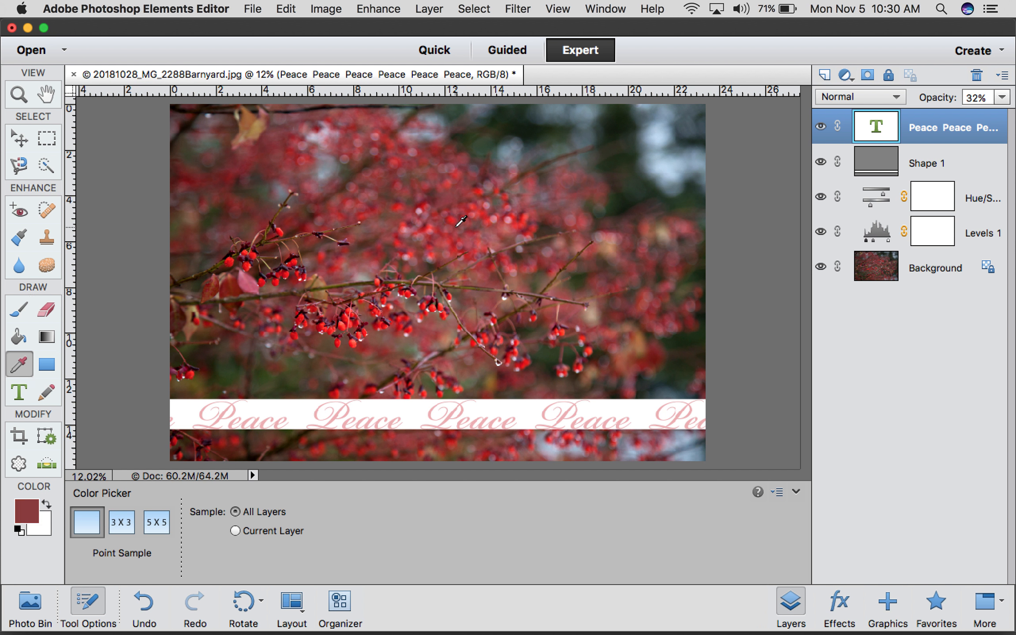
{"action": "left_click", "coordinate": [535, 130]}
{"action": "left_click", "coordinate": [567, 129]}
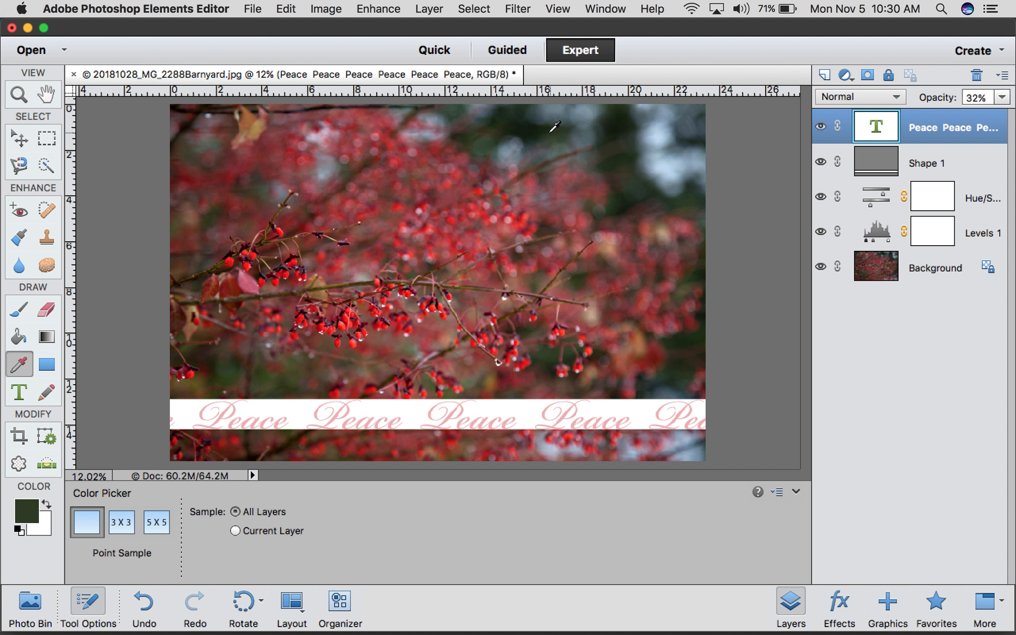
{"action": "left_click", "coordinate": [553, 124]}
{"action": "left_click", "coordinate": [692, 191]}
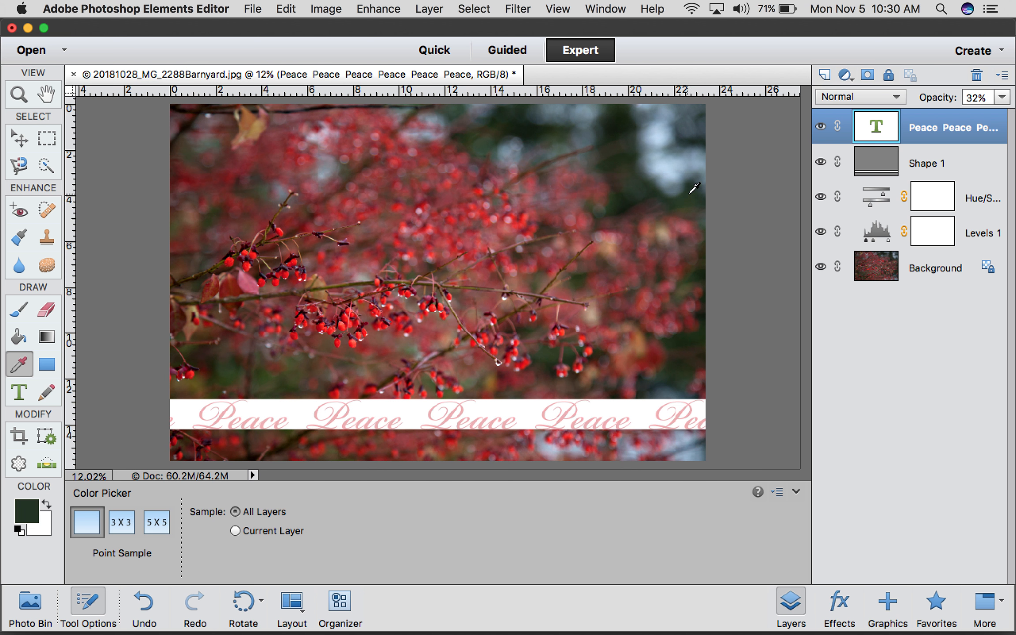
Recolor the Peace text with the sampled dark green foreground color, 203323.
{"action": "double_click", "coordinate": [877, 125]}
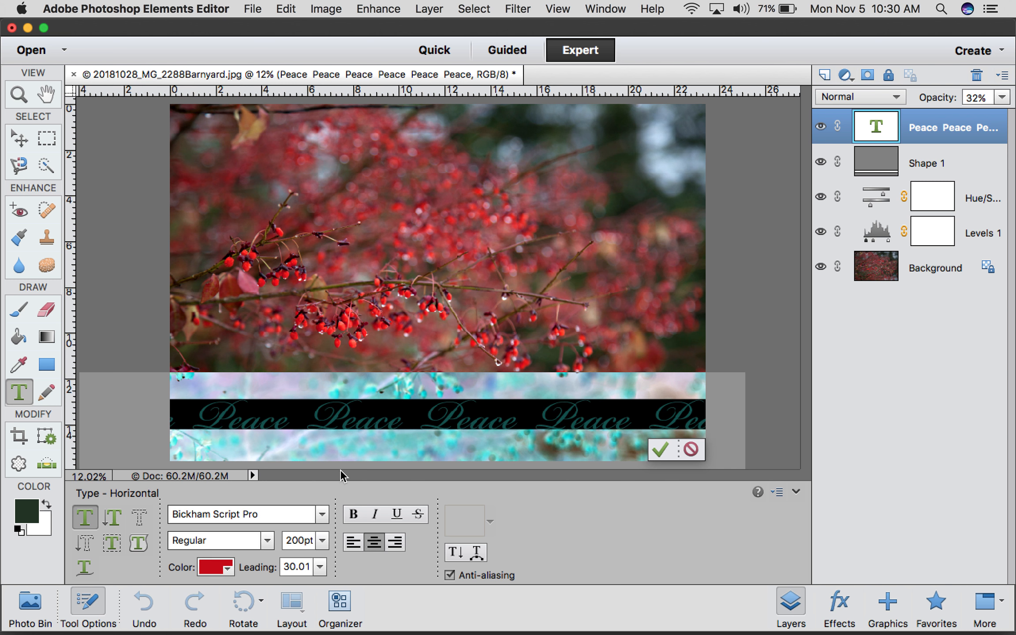
{"action": "left_click", "coordinate": [225, 567]}
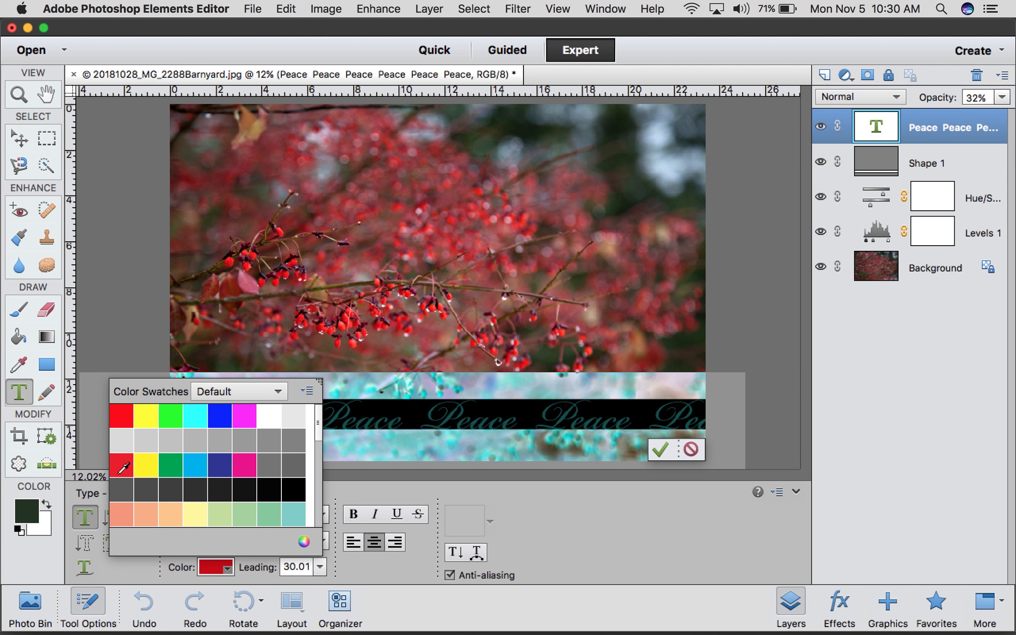
{"action": "left_click", "coordinate": [25, 508]}
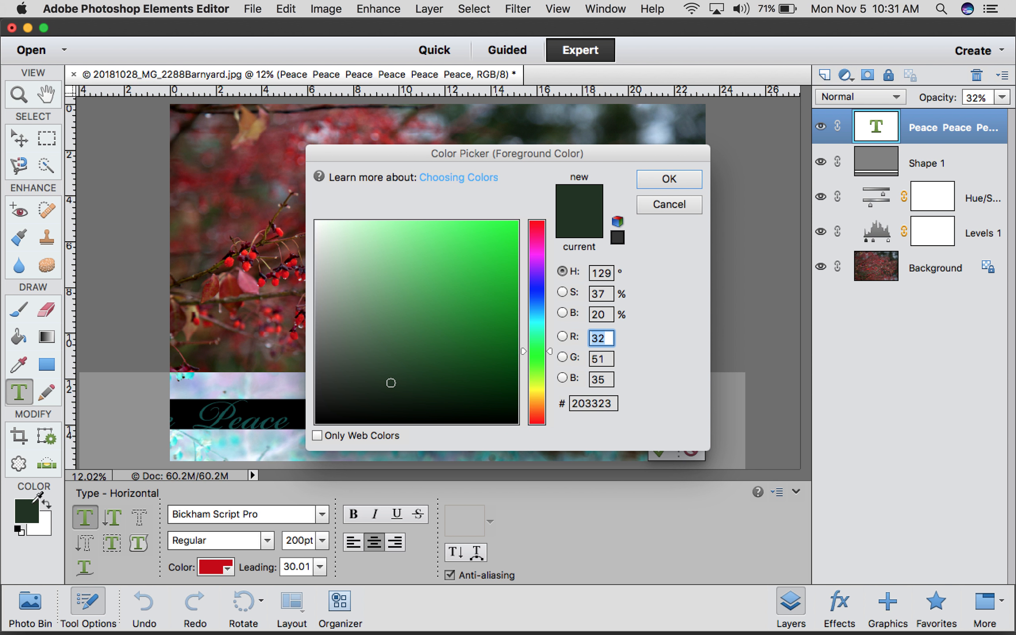
{"action": "left_click", "coordinate": [660, 180]}
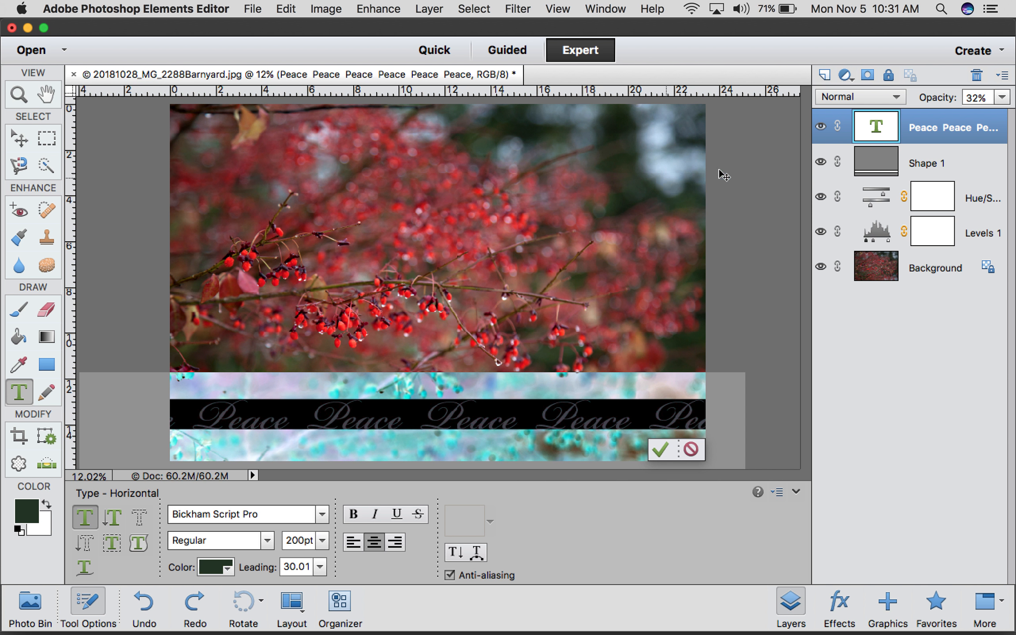
{"action": "left_click", "coordinate": [934, 132]}
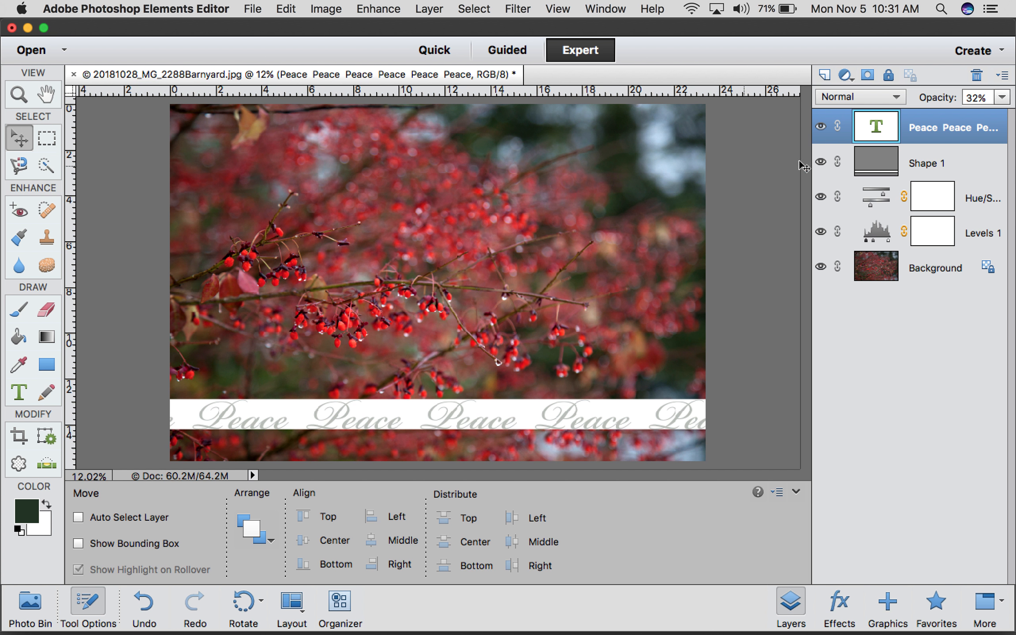
Reduce the white strip's Shape 1 layer opacity to 49%.
{"action": "left_click", "coordinate": [929, 168]}
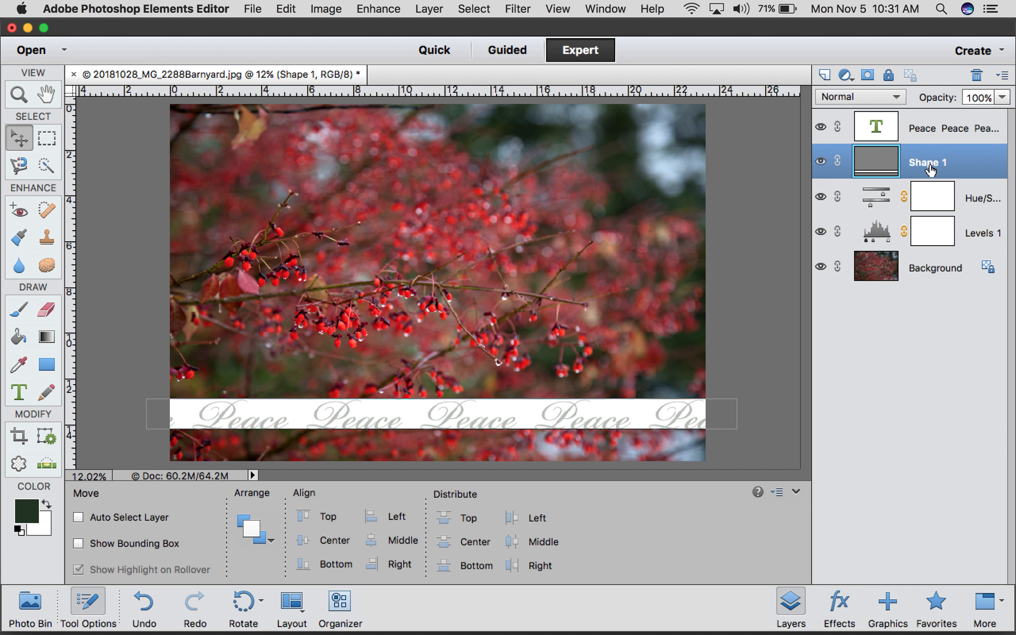
{"action": "left_click", "coordinate": [1002, 97]}
{"action": "left_click_drag", "start_coordinate": [1000, 116], "coordinate": [959, 115]}
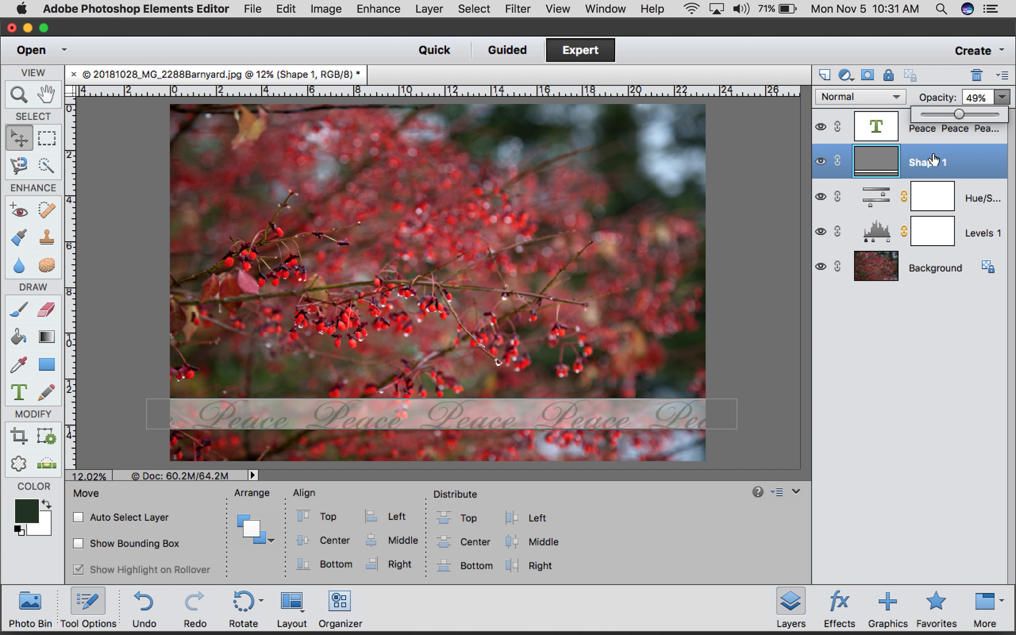
{"action": "left_click", "coordinate": [824, 324]}
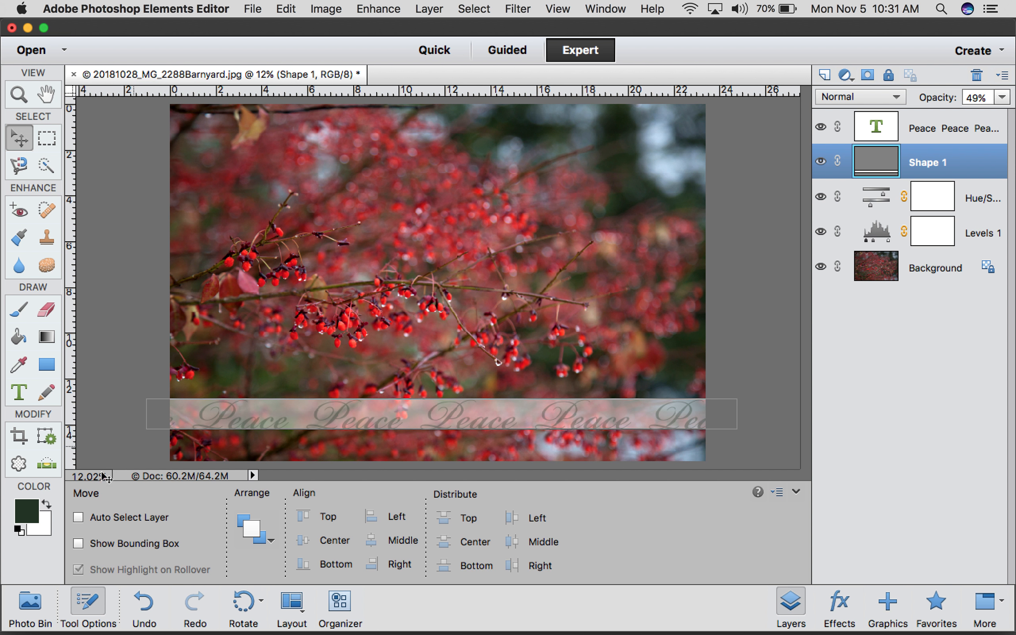
Show the bounding box, stretch the Shape 1 strip evenly to about 157% height, and hide the bounding box again.
{"action": "left_click", "coordinate": [78, 542]}
{"action": "left_click_drag", "start_coordinate": [441, 398], "coordinate": [440, 387]}
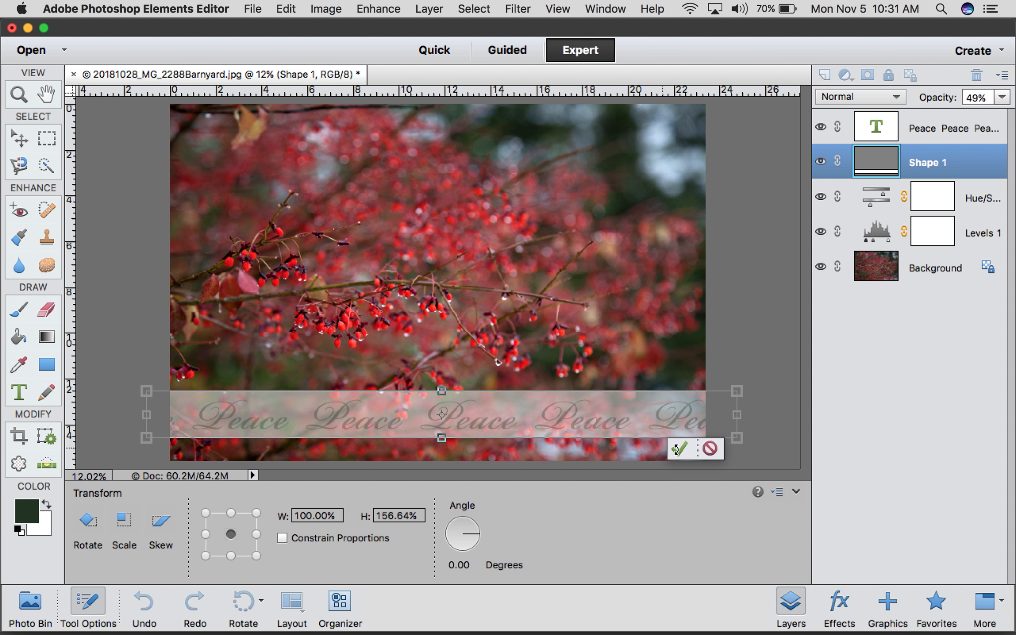
{"action": "left_click", "coordinate": [675, 449]}
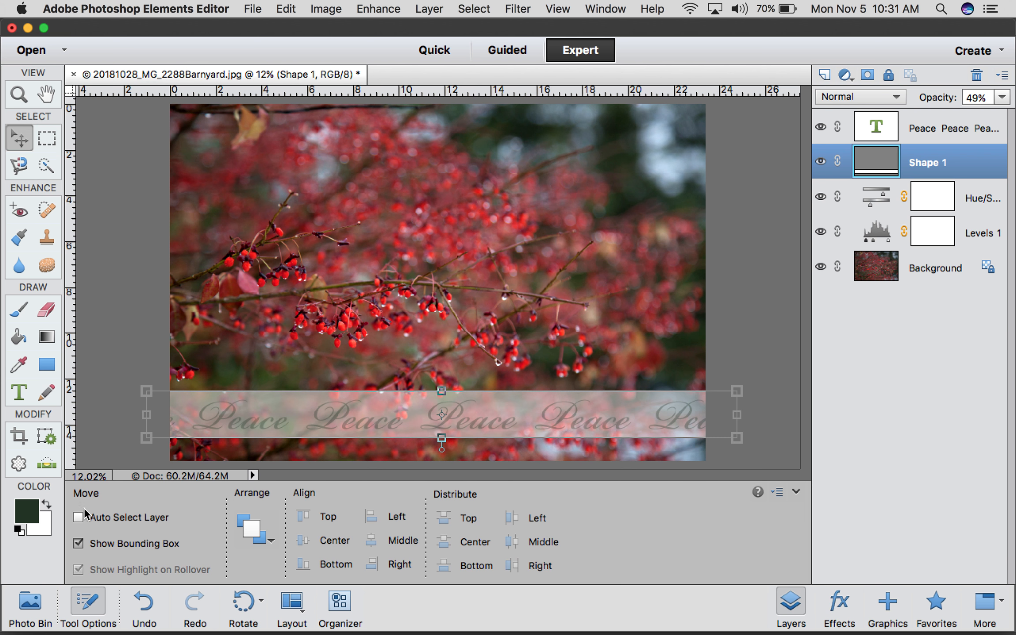
{"action": "left_click", "coordinate": [76, 543]}
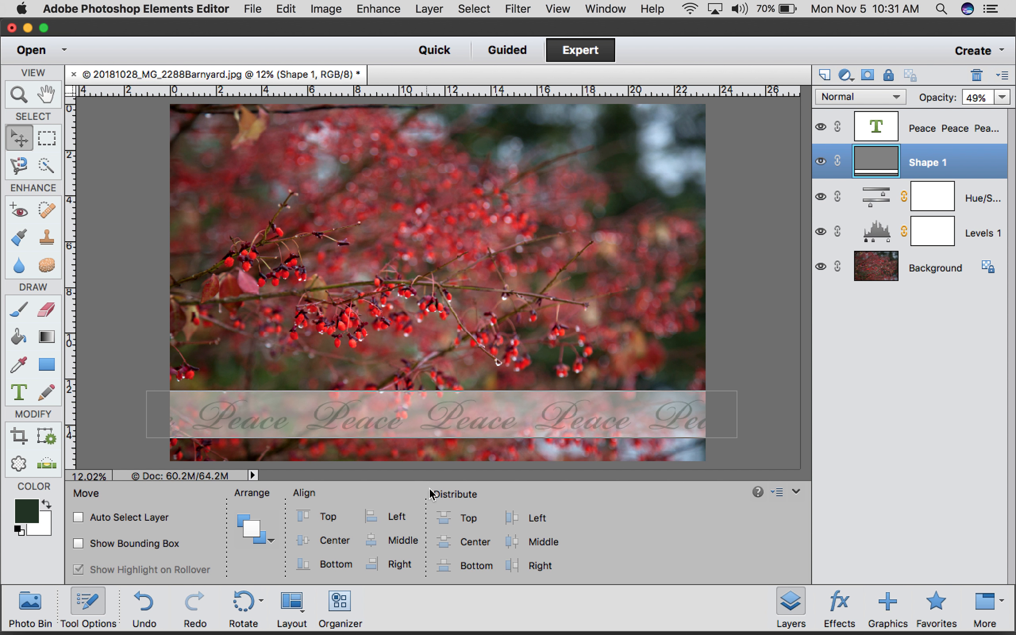
Select the Peace text and Shape 1 layers together and move them up near the photo's upper edge.
{"action": "left_click", "coordinate": [946, 135], "text": "shift"}
{"action": "left_click_drag", "start_coordinate": [433, 417], "coordinate": [443, 158]}
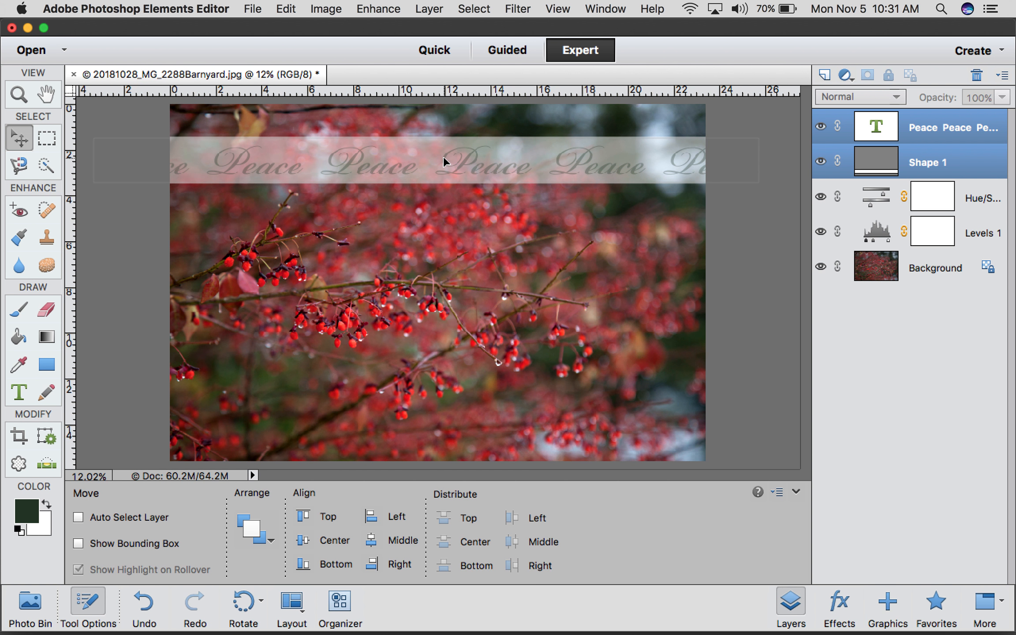
Lower the Peace text layer's opacity to 17%.
{"action": "left_click", "coordinate": [954, 131]}
{"action": "left_click", "coordinate": [1002, 97]}
{"action": "left_click_drag", "start_coordinate": [947, 115], "coordinate": [932, 116]}
{"action": "left_click", "coordinate": [957, 169]}
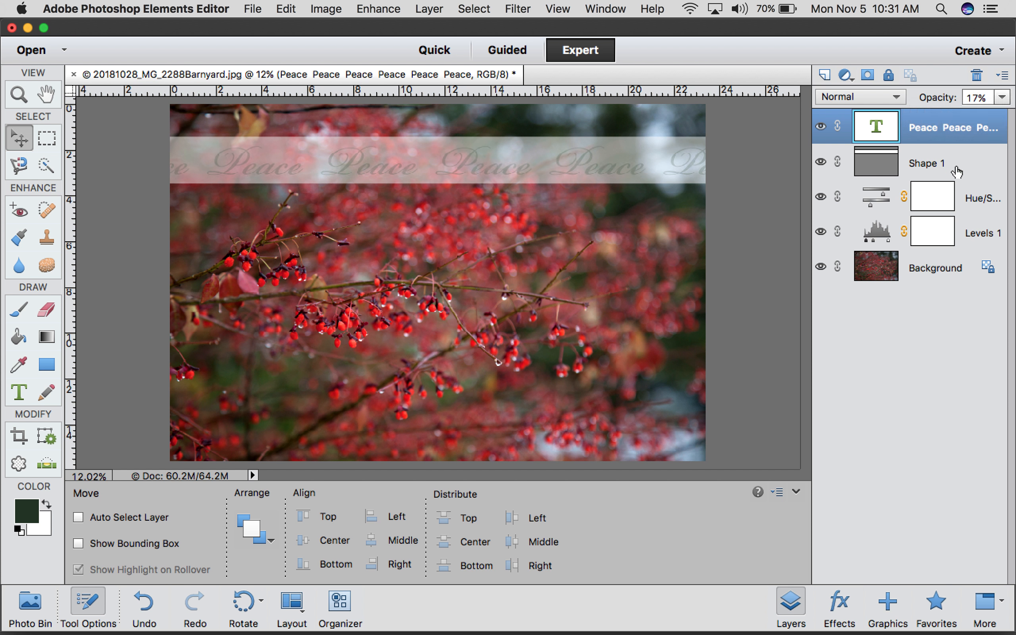
Lower the Shape 1 strip's opacity to 17%.
{"action": "left_click", "coordinate": [957, 169]}
{"action": "left_click", "coordinate": [1002, 97]}
{"action": "left_click_drag", "start_coordinate": [960, 115], "coordinate": [934, 116]}
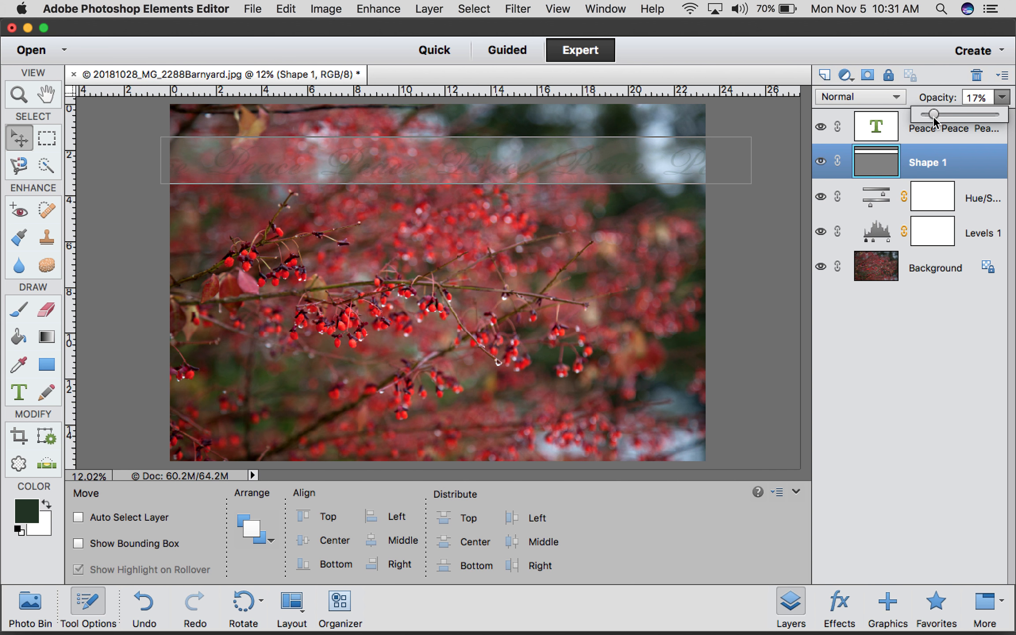
Set the Peace text layer's opacity to 36%.
{"action": "left_click", "coordinate": [945, 141]}
{"action": "left_click", "coordinate": [1002, 98]}
{"action": "left_click_drag", "start_coordinate": [937, 110], "coordinate": [947, 110]}
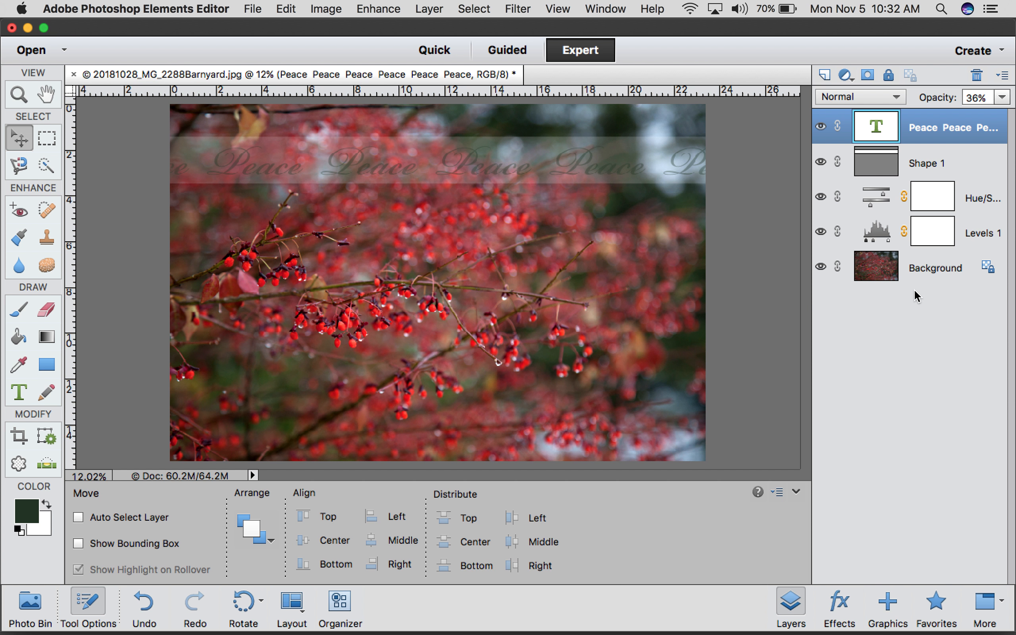
Save the layered file in Photoshop format as chrsitmascard2018-A.psd in the video cards and resize folder, with Layers included.
{"action": "left_click", "coordinate": [252, 9]}
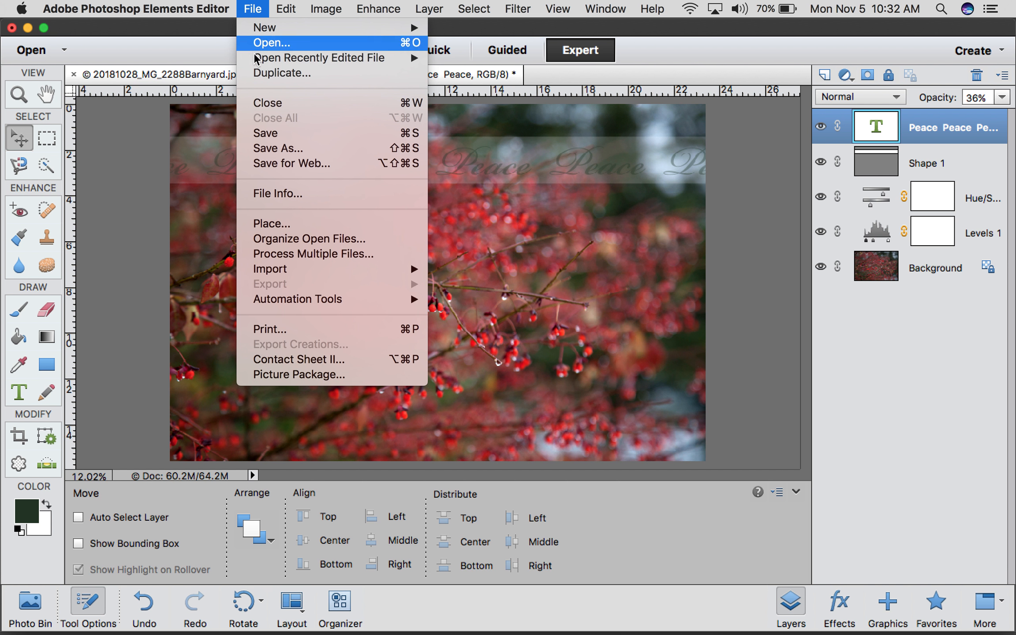
{"action": "left_click", "coordinate": [266, 154]}
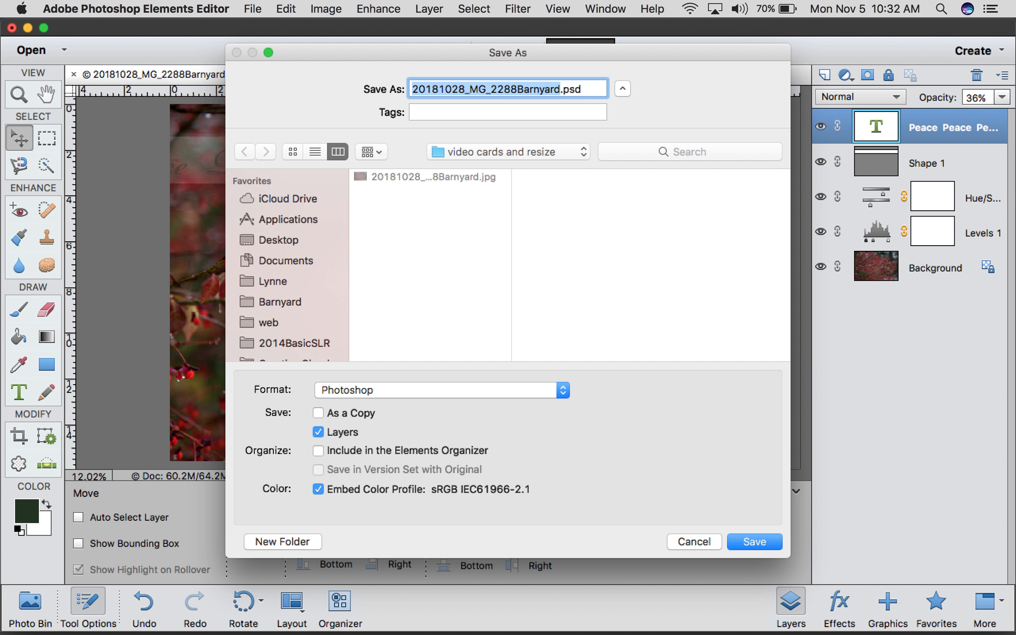
{"action": "type", "text": "chrsitmascard2018-A"}
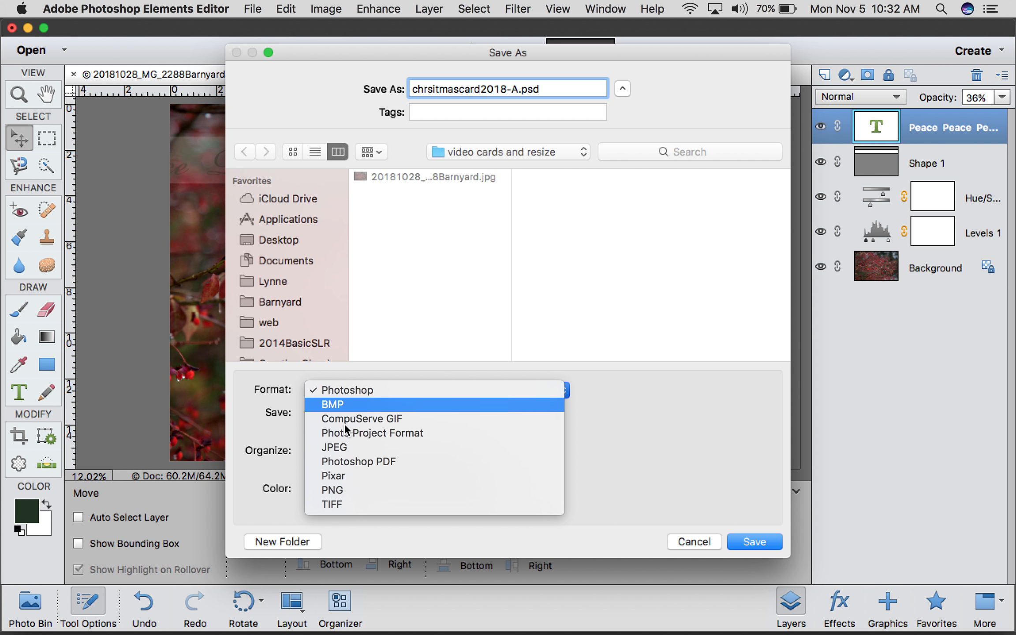
{"action": "left_click", "coordinate": [347, 393]}
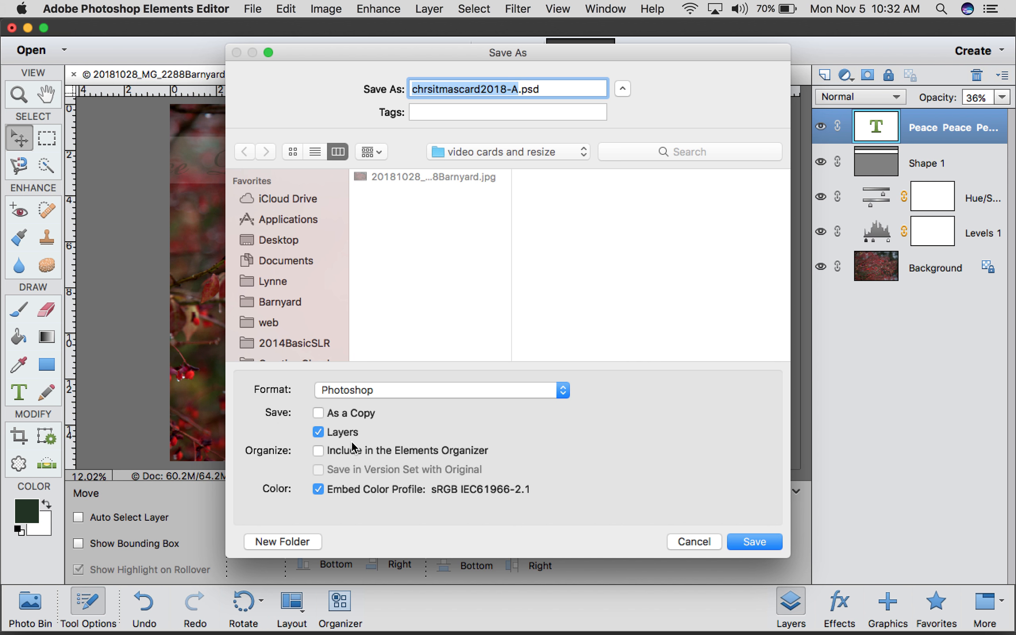
{"action": "left_click", "coordinate": [751, 545]}
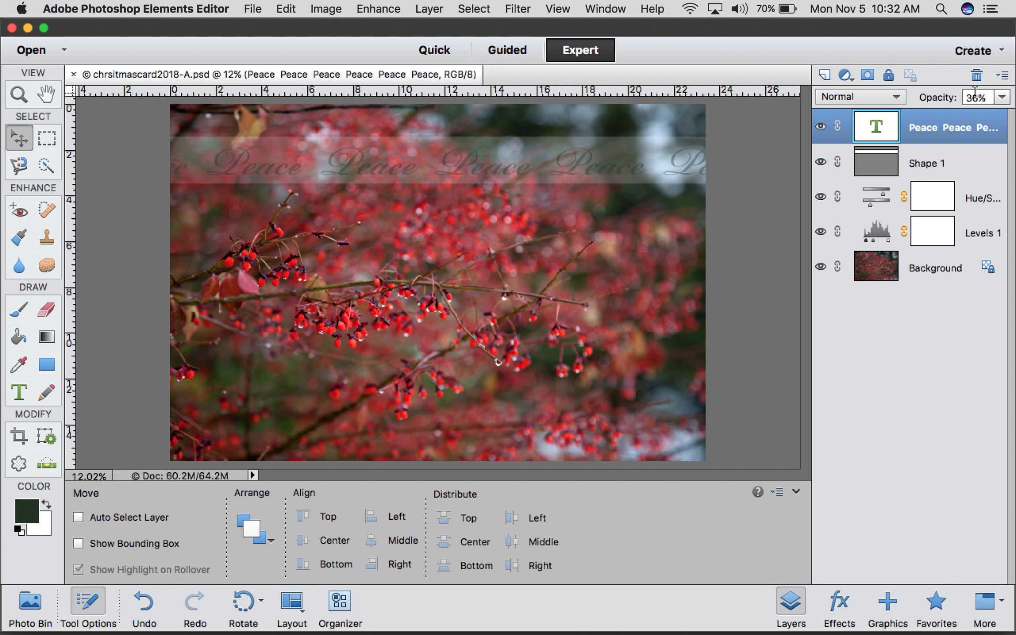
Stamp all visible layers into a new merged layer above the Peace text layer.
{"action": "left_click", "coordinate": [943, 226]}
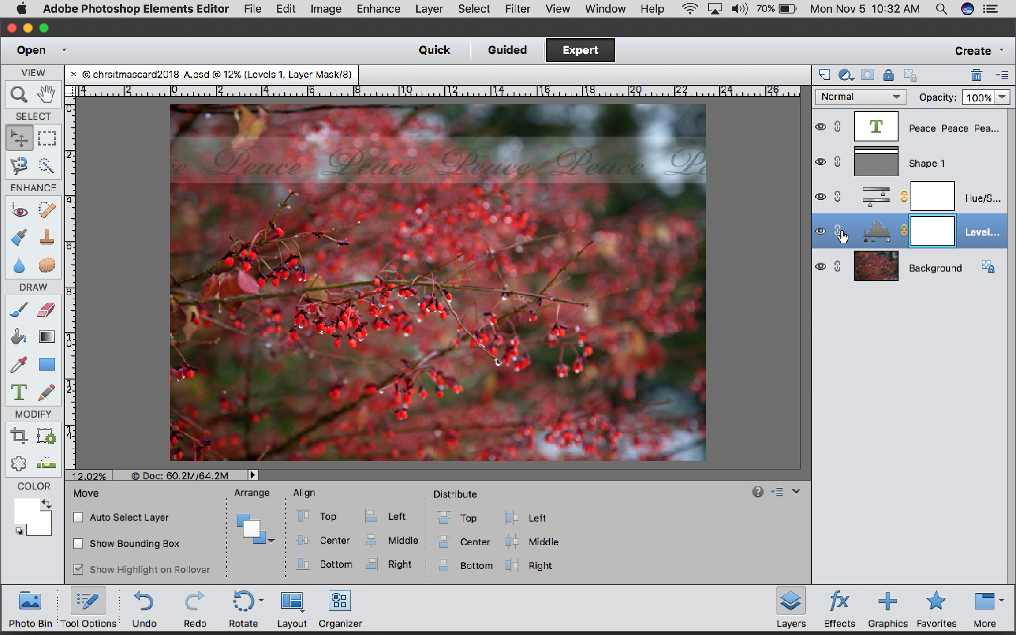
{"action": "left_click", "coordinate": [929, 129]}
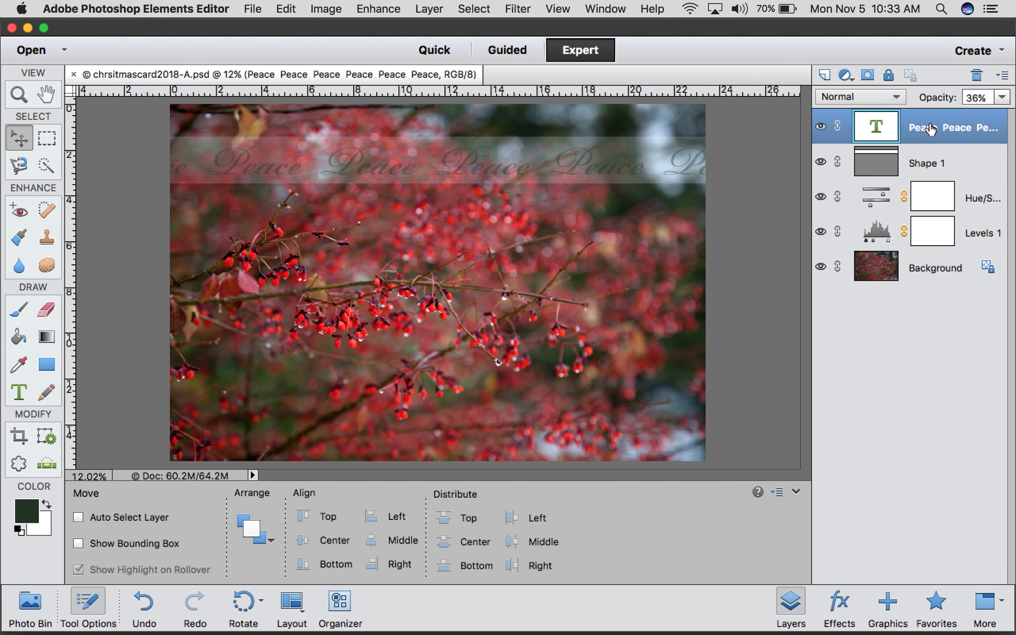
{"action": "key", "text": "super+alt+shift+e"}
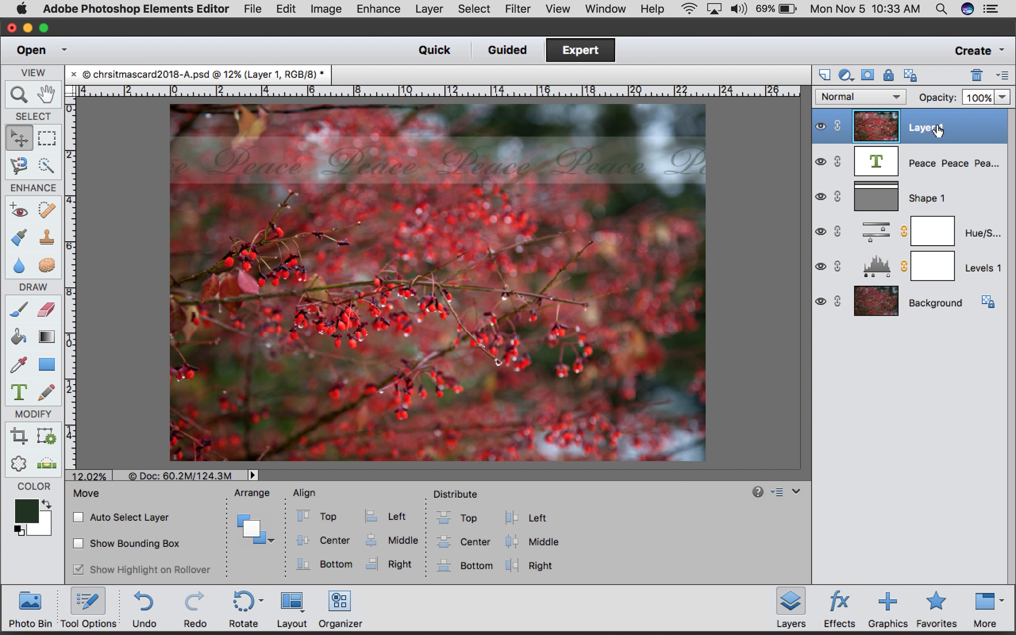
Duplicate the merged Layer 1 into a new, unnamed document.
{"action": "right_click", "coordinate": [908, 119]}
{"action": "left_click", "coordinate": [864, 145]}
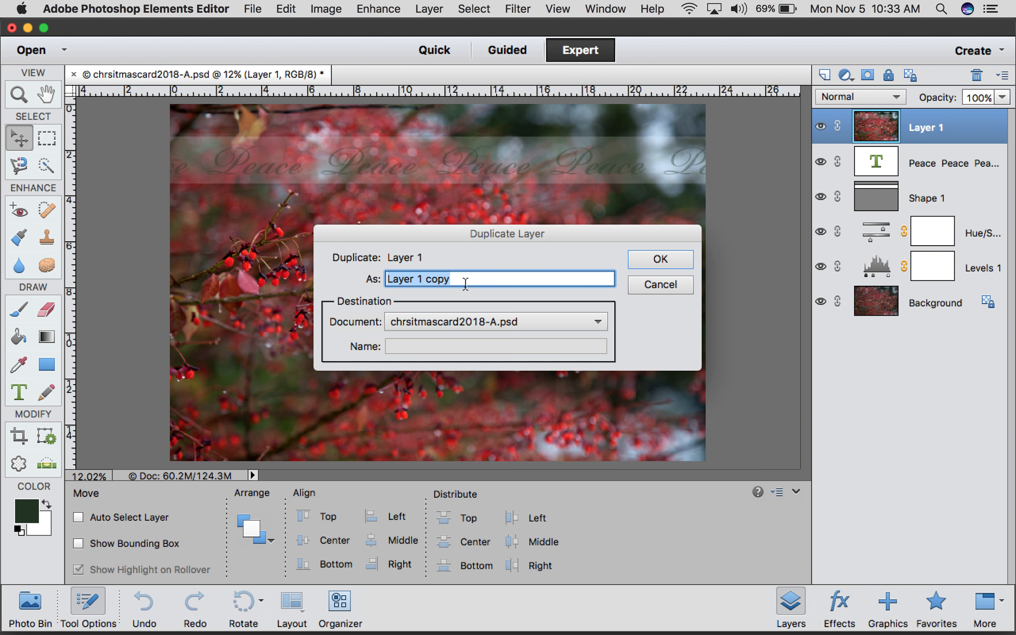
{"action": "left_click", "coordinate": [474, 321]}
{"action": "left_click", "coordinate": [426, 312]}
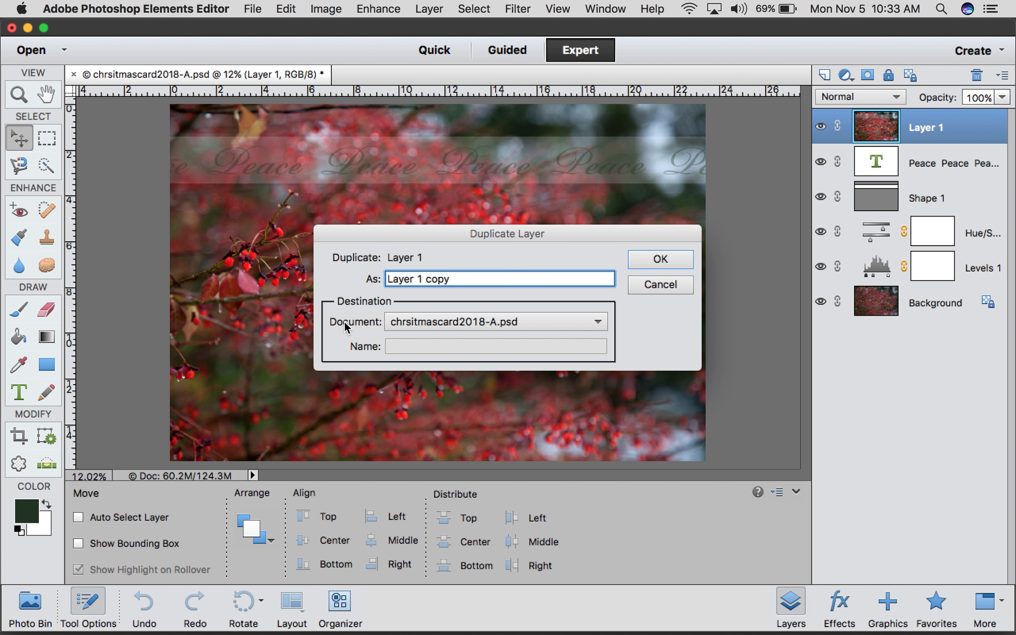
{"action": "left_click", "coordinate": [415, 318]}
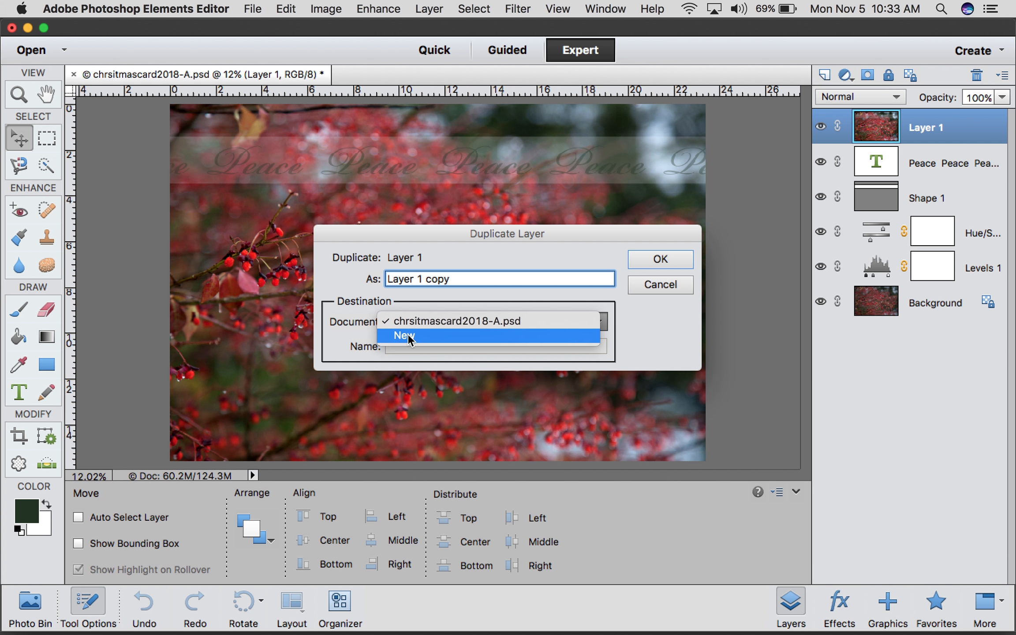
{"action": "left_click", "coordinate": [408, 335]}
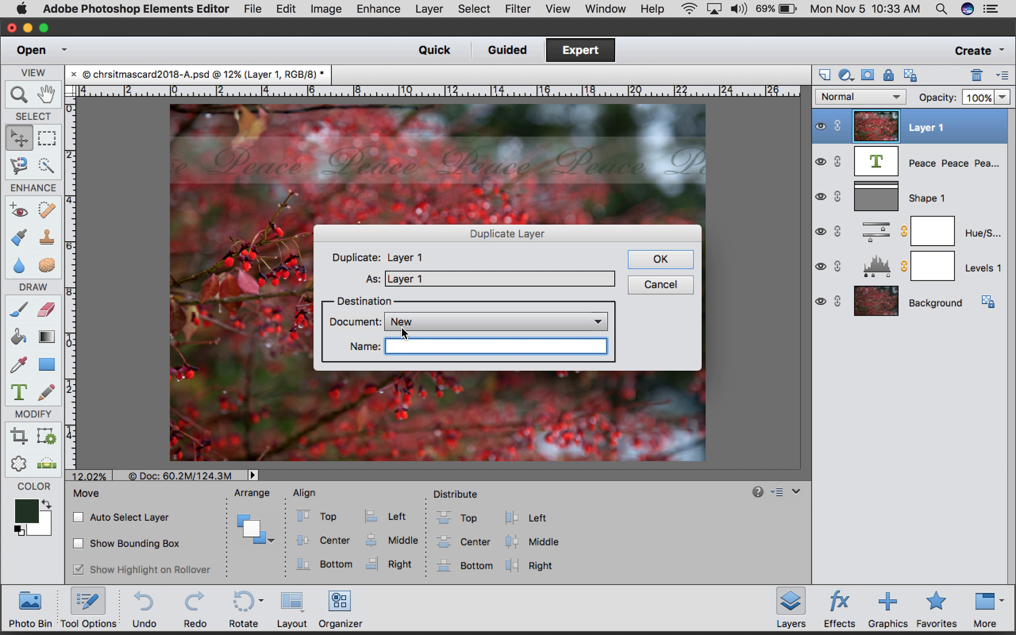
{"action": "left_click", "coordinate": [671, 258]}
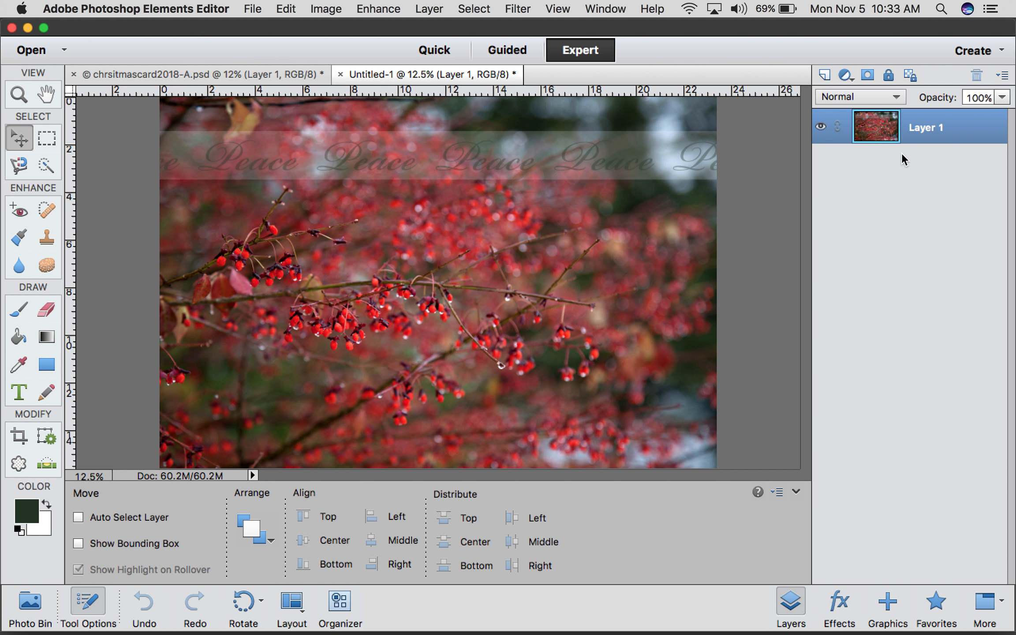
Crop the new document to 7 x 5 inches around the berry branches and most of the Peace strip, leaving the resolution blank.
{"action": "key", "text": "super+minus"}
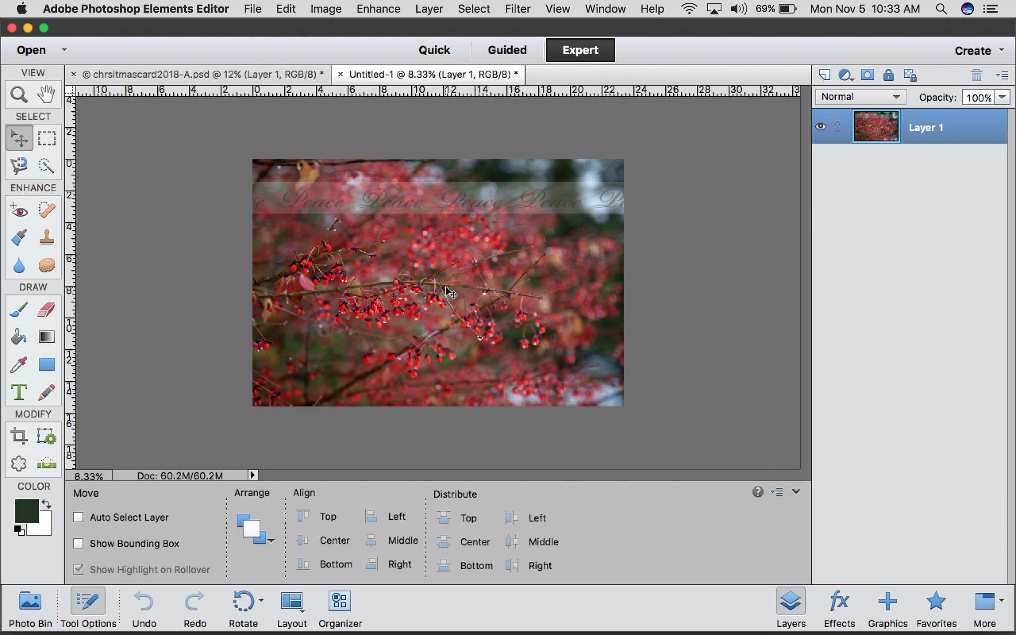
{"action": "key", "text": "c"}
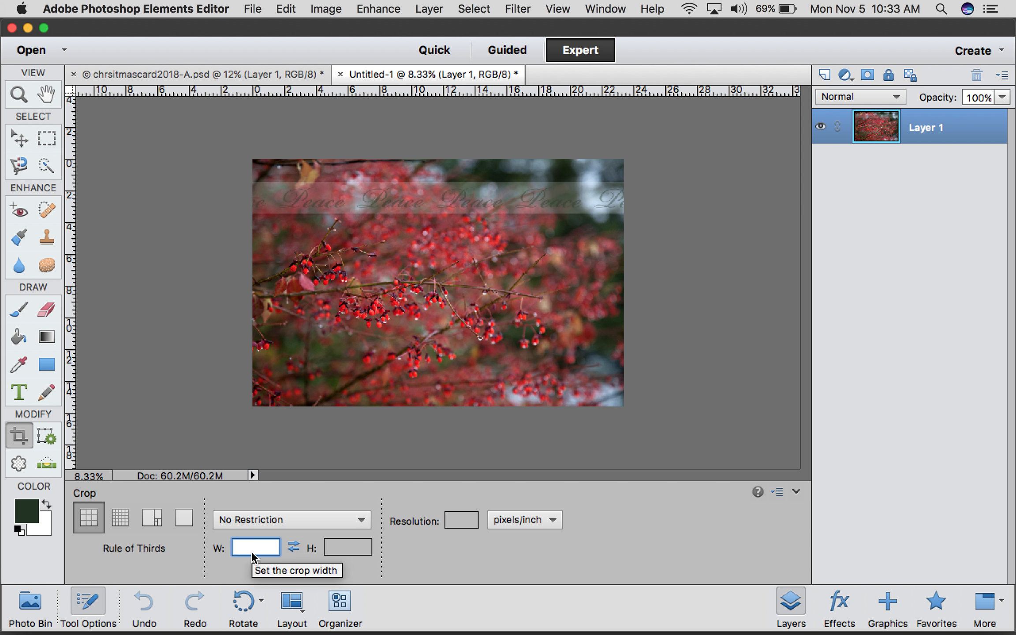
{"action": "type", "text": "7"}
{"action": "key", "text": "Tab"}
{"action": "type", "text": "5"}
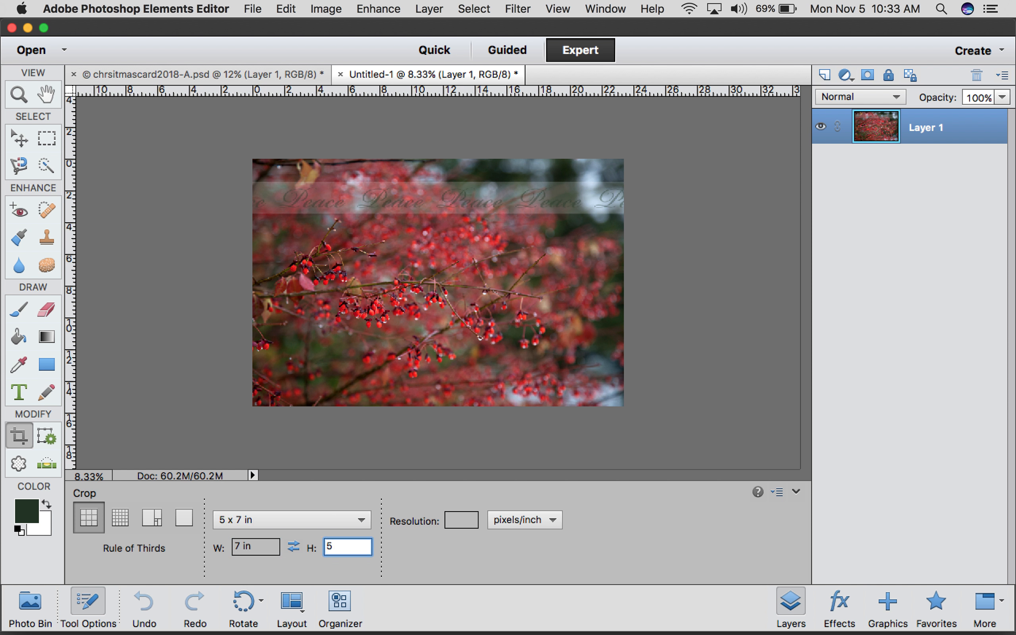
{"action": "key", "text": "Tab"}
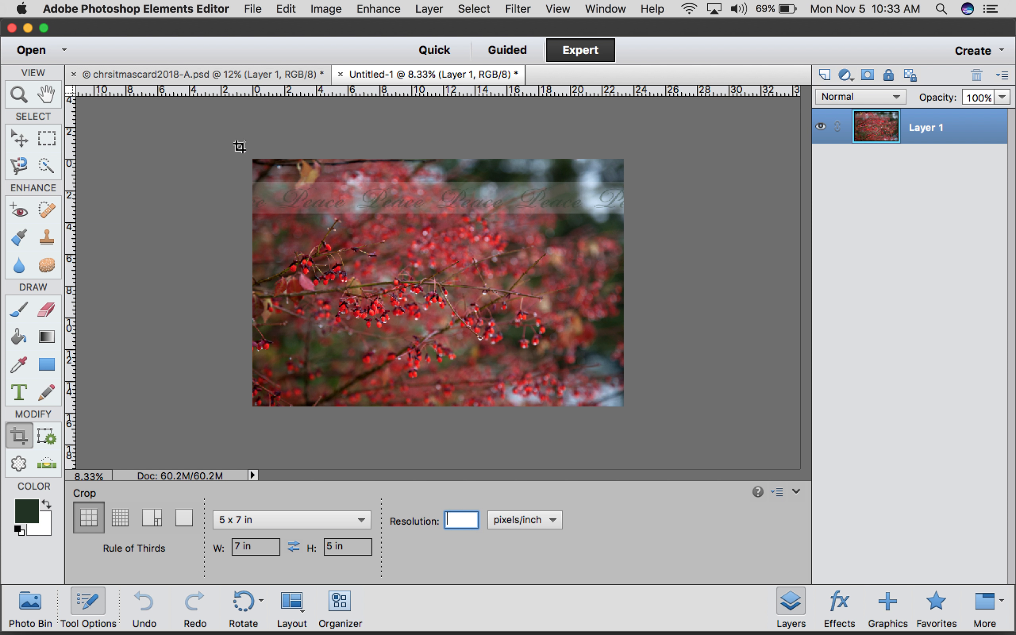
{"action": "left_click_drag", "start_coordinate": [236, 145], "coordinate": [650, 367]}
{"action": "left_click_drag", "start_coordinate": [417, 274], "coordinate": [432, 277]}
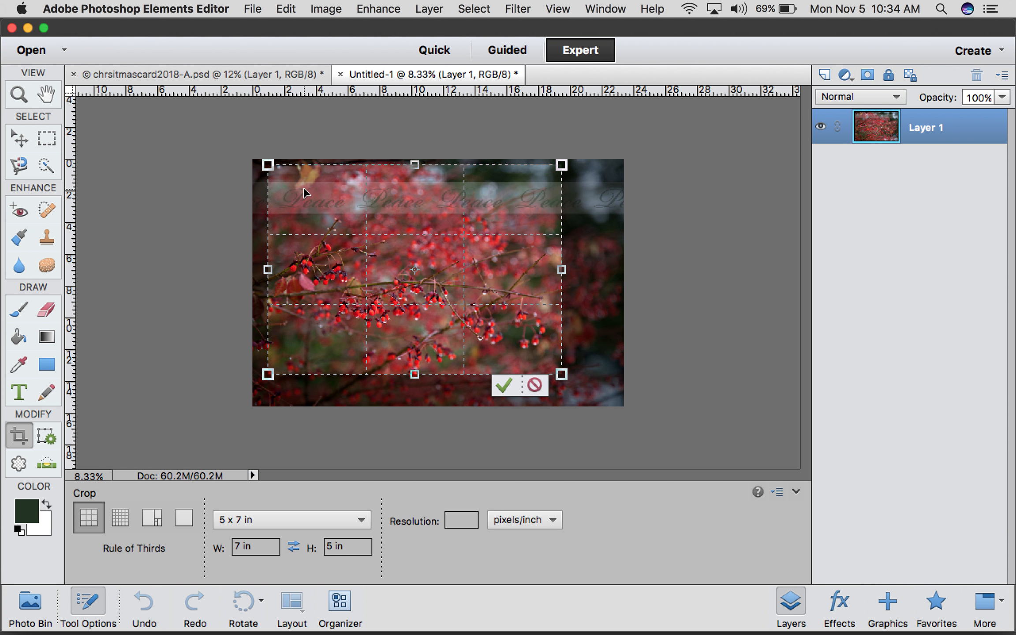
{"action": "key", "text": "Return"}
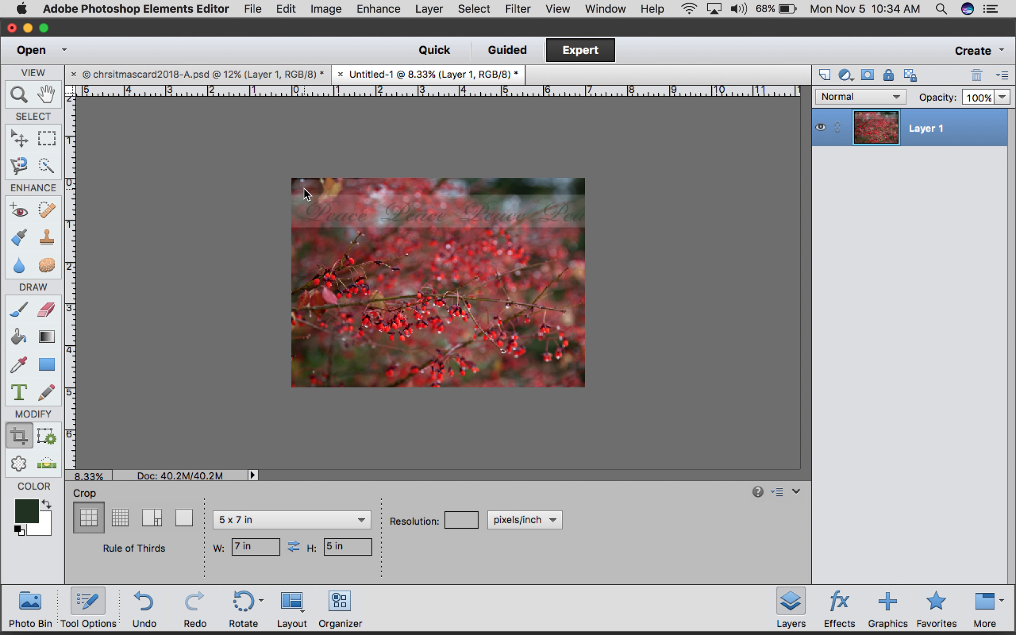
Resample the cropped image to a resolution of 300 pixels/inch, keeping the 7 x 5 inch document size.
{"action": "key", "text": "super+equal"}
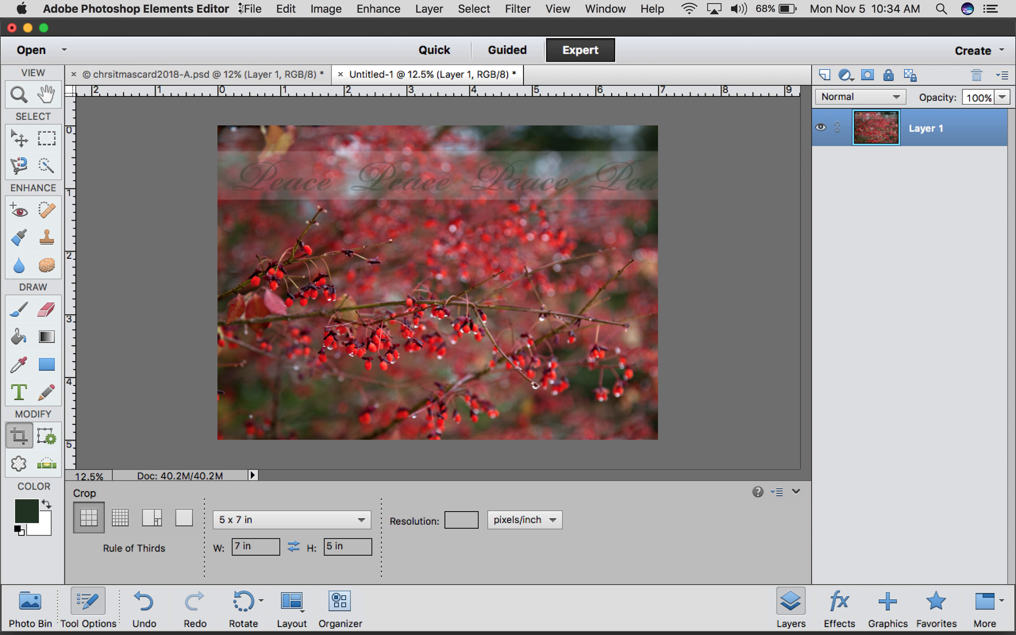
{"action": "left_click", "coordinate": [253, 9]}
{"action": "mouse_move", "coordinate": [326, 10]}
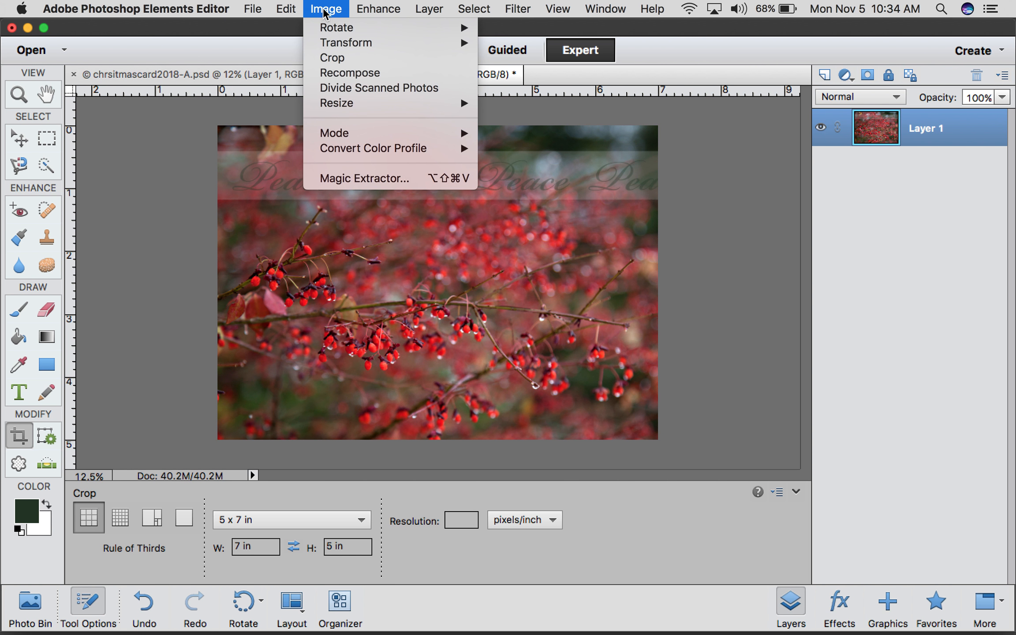
{"action": "mouse_move", "coordinate": [346, 105]}
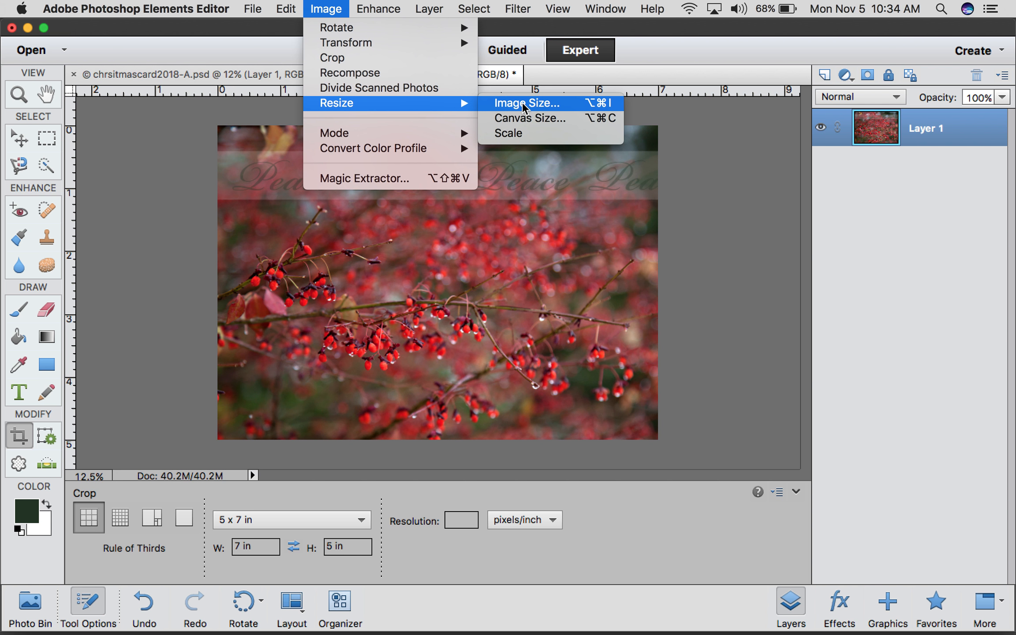
{"action": "left_click", "coordinate": [548, 102]}
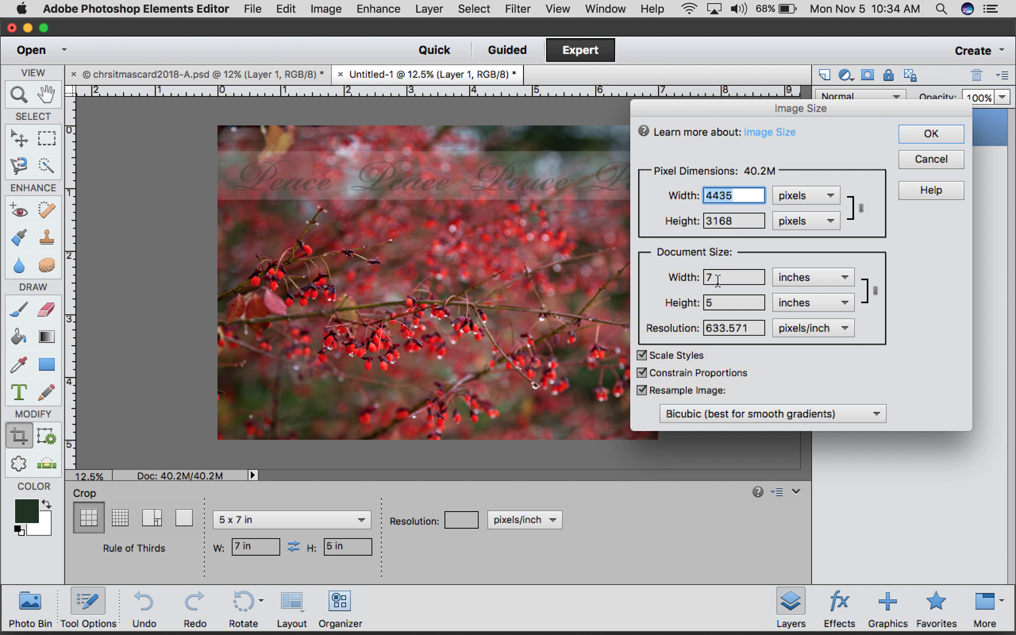
{"action": "left_click", "coordinate": [753, 328]}
{"action": "double_click", "coordinate": [753, 328]}
{"action": "type", "text": "300"}
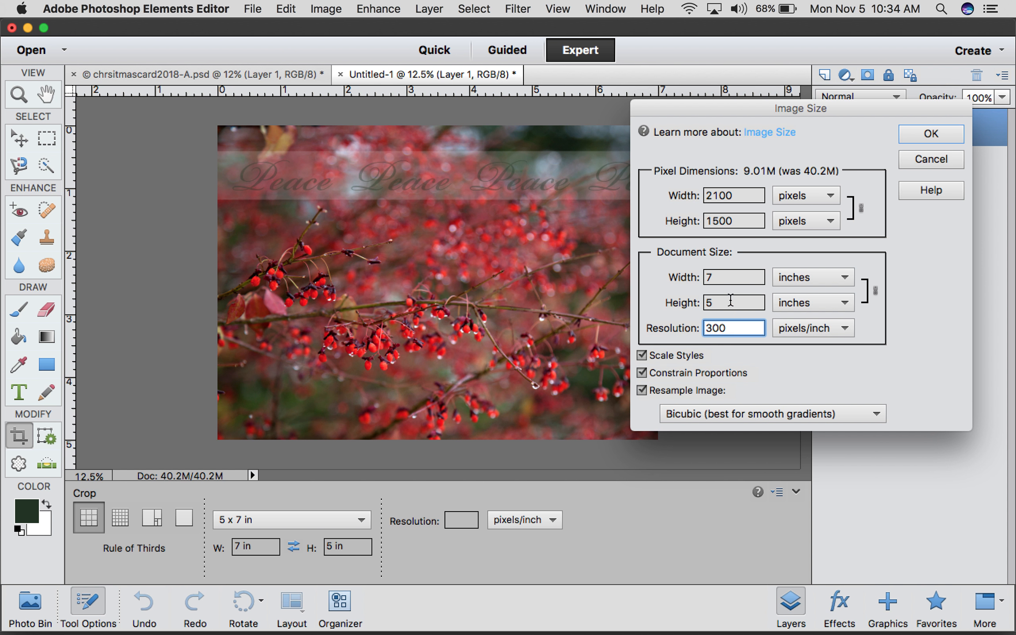
{"action": "left_click", "coordinate": [930, 134]}
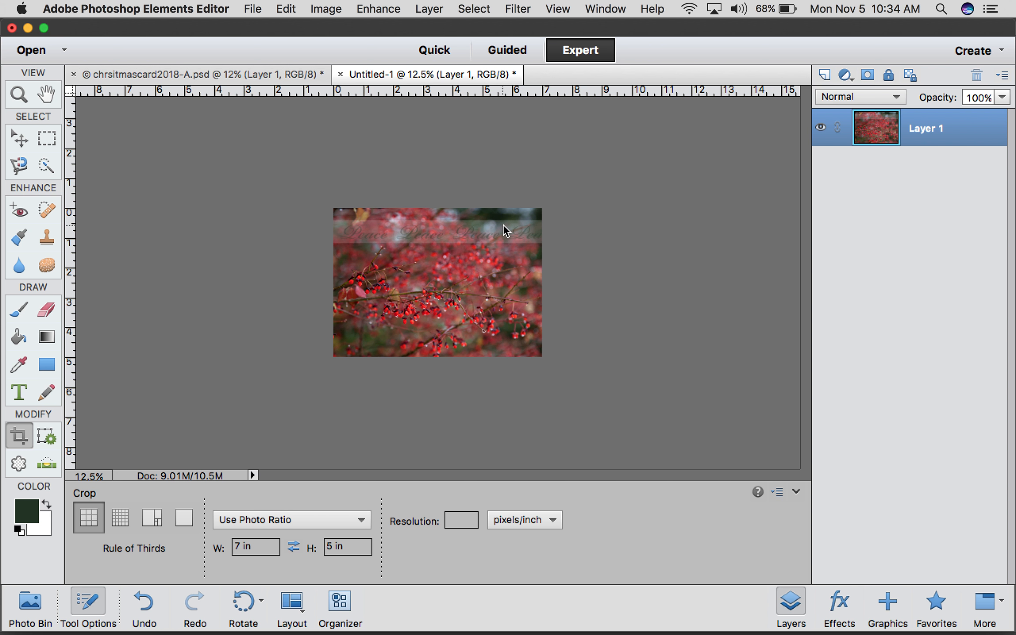
Compare the layered card with the cropped document, and choose JPEG as the format for saving the cropped one under a new name.
{"action": "left_click", "coordinate": [245, 75]}
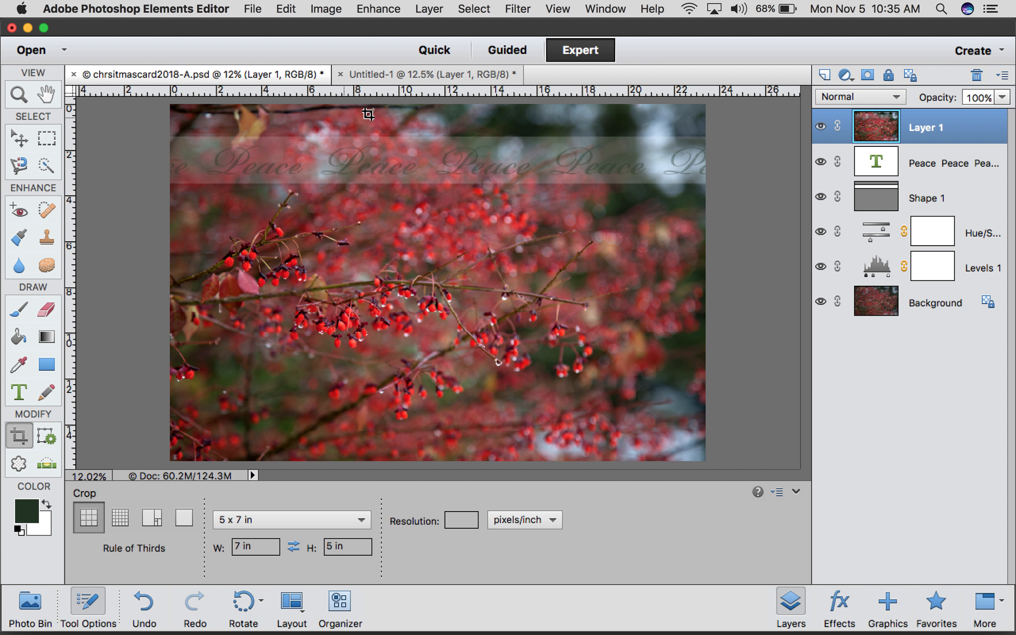
{"action": "left_click", "coordinate": [407, 73]}
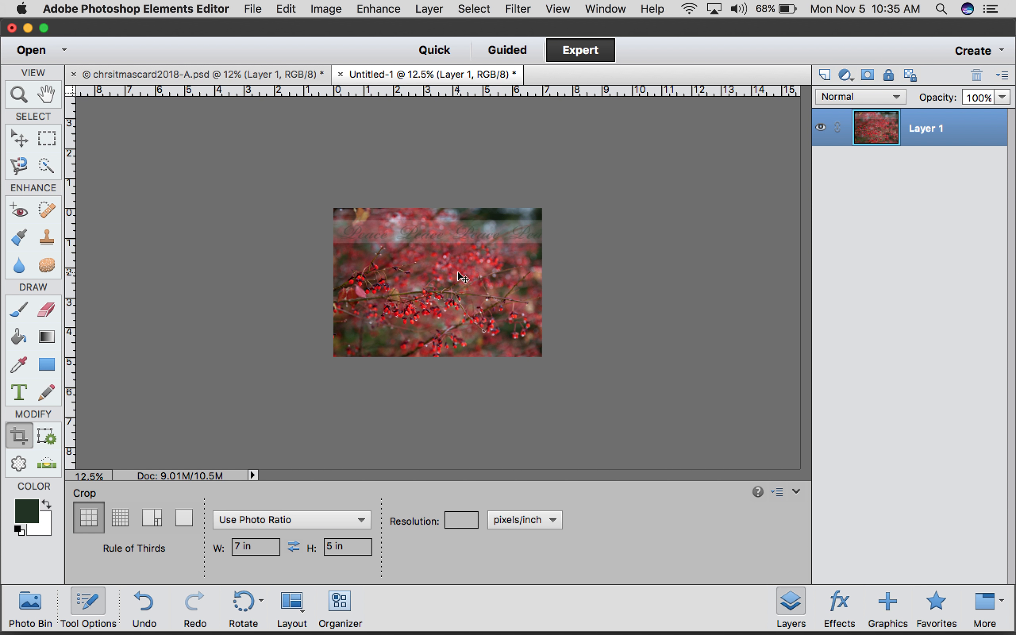
{"action": "key", "text": "super+equal"}
{"action": "key", "text": "super+equal"}
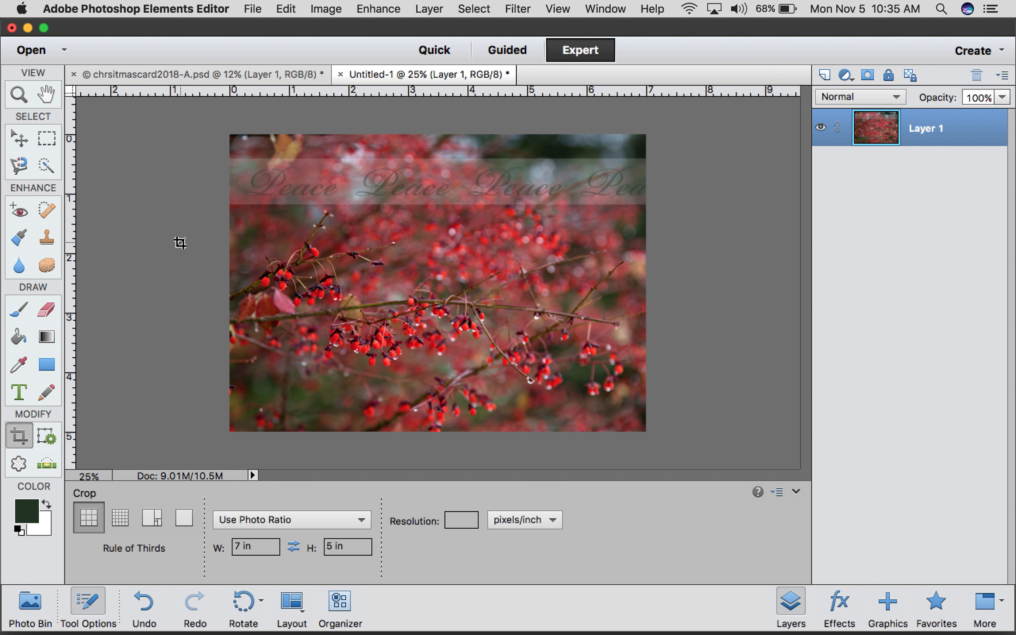
{"action": "left_click", "coordinate": [252, 8]}
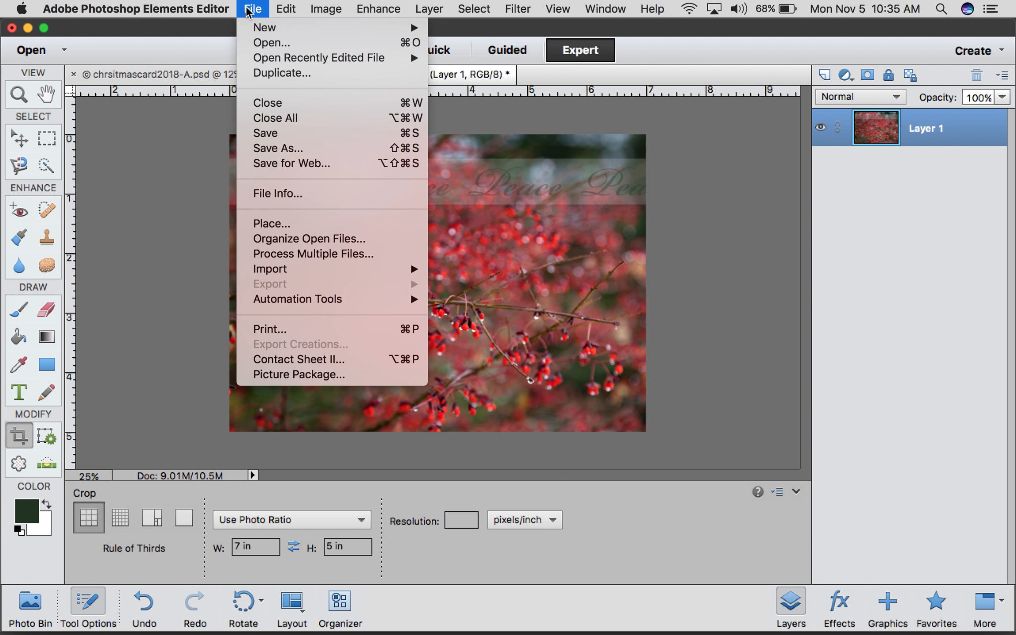
{"action": "left_click", "coordinate": [274, 149]}
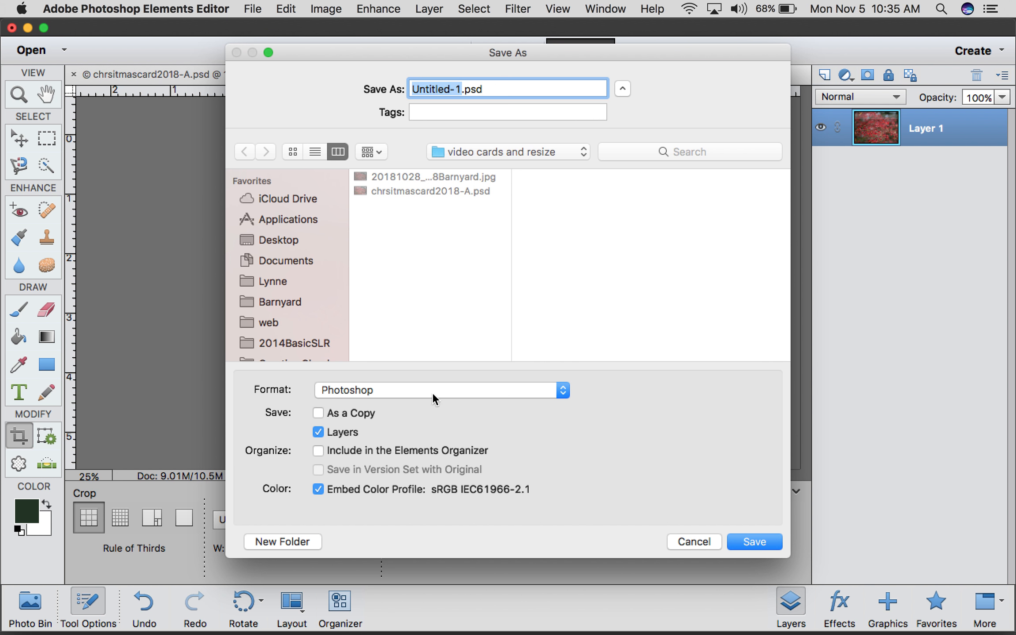
{"action": "left_click", "coordinate": [421, 393]}
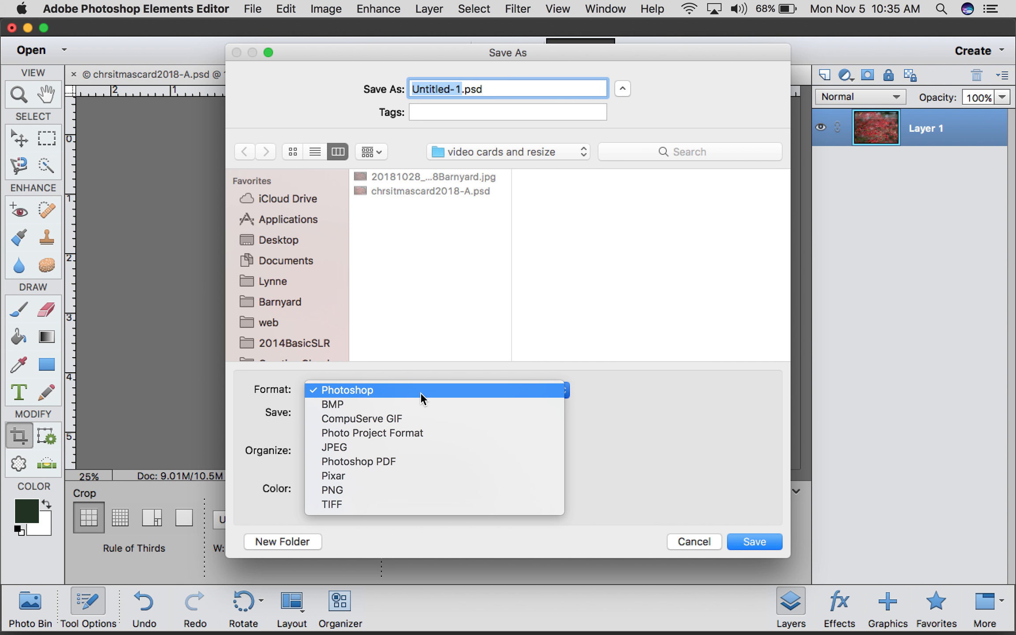
{"action": "left_click", "coordinate": [374, 446]}
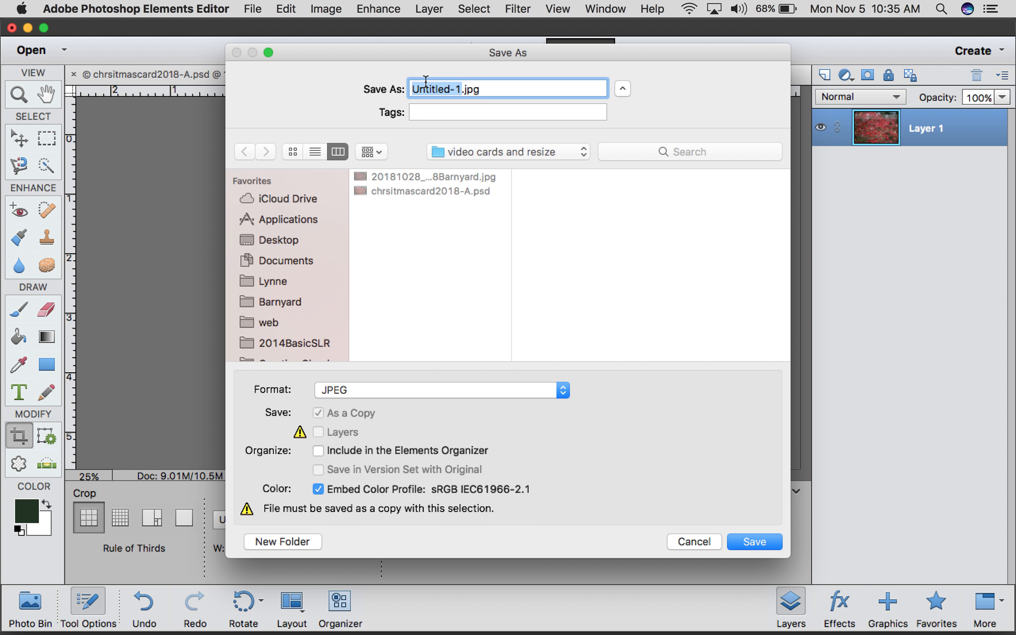
{"action": "type", "text": "xmas"}
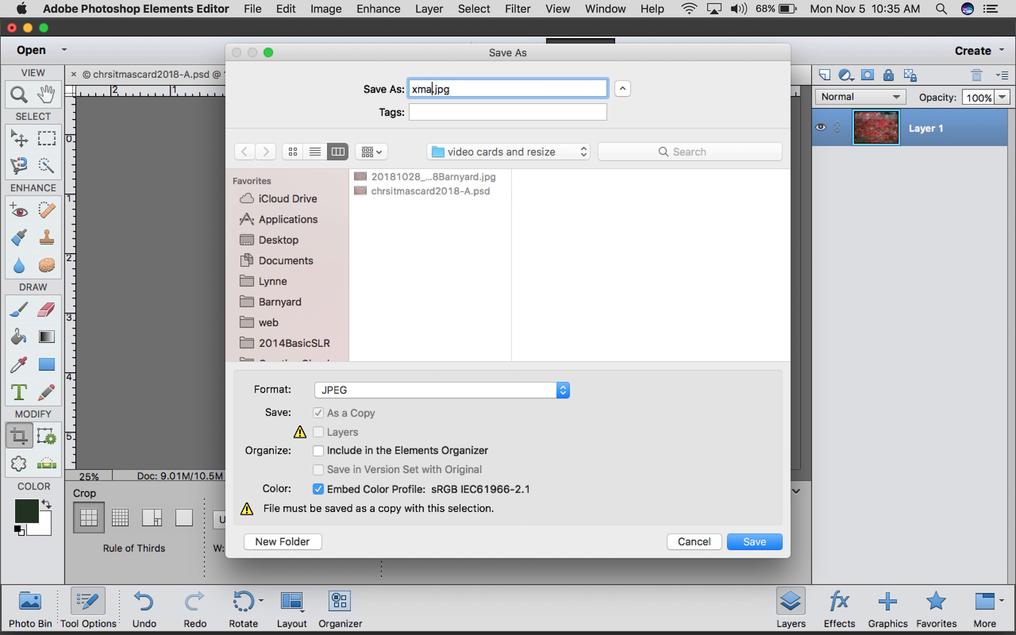
{"action": "key", "text": "BackSpace"}
{"action": "key", "text": "BackSpace"}
{"action": "key", "text": "BackSpace"}
{"action": "key", "text": "BackSpace"}
Name the JPEG chrsitmascard2018-A-5x7 and save it in the video cards and resize folder at quality 12, Maximum.
{"action": "type", "text": "chrsitmas"}
{"action": "type", "text": "card201"}
{"action": "type", "text": "8-A"}
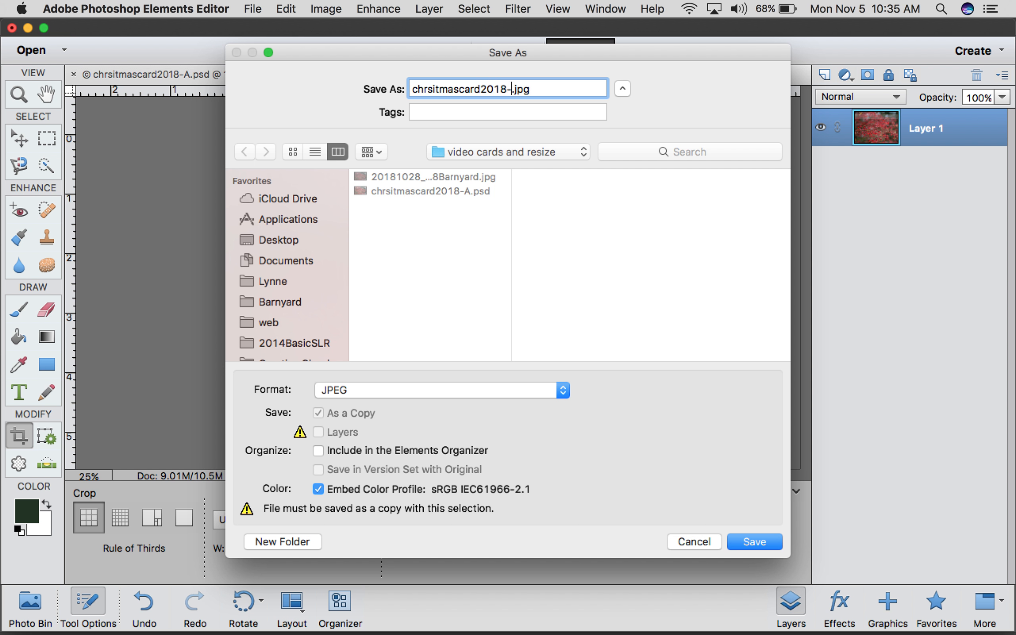
{"action": "type", "text": "-5x7"}
{"action": "left_click", "coordinate": [753, 542]}
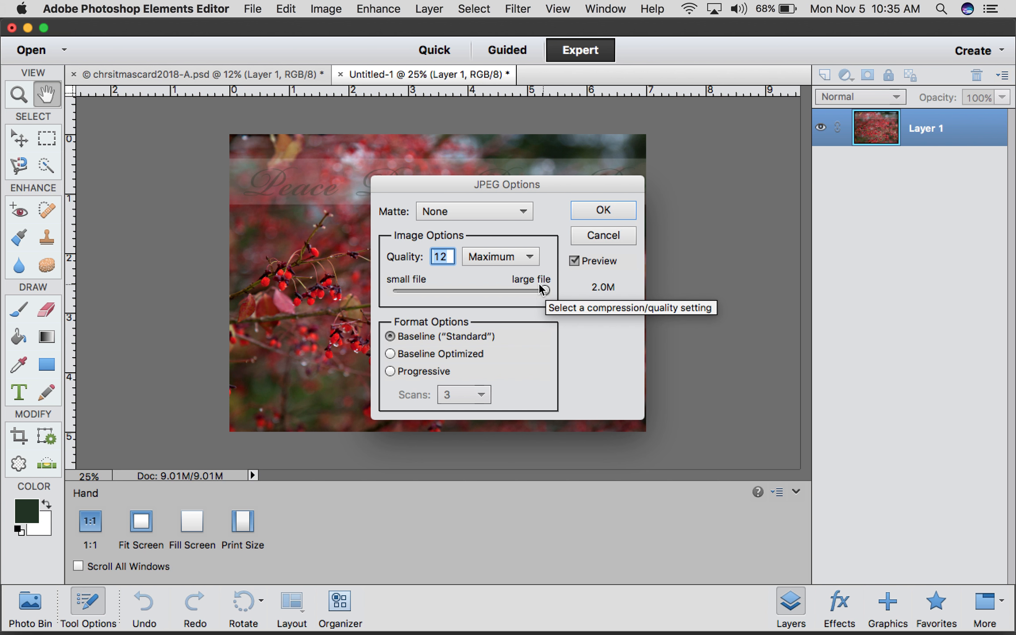
{"action": "left_click", "coordinate": [602, 211]}
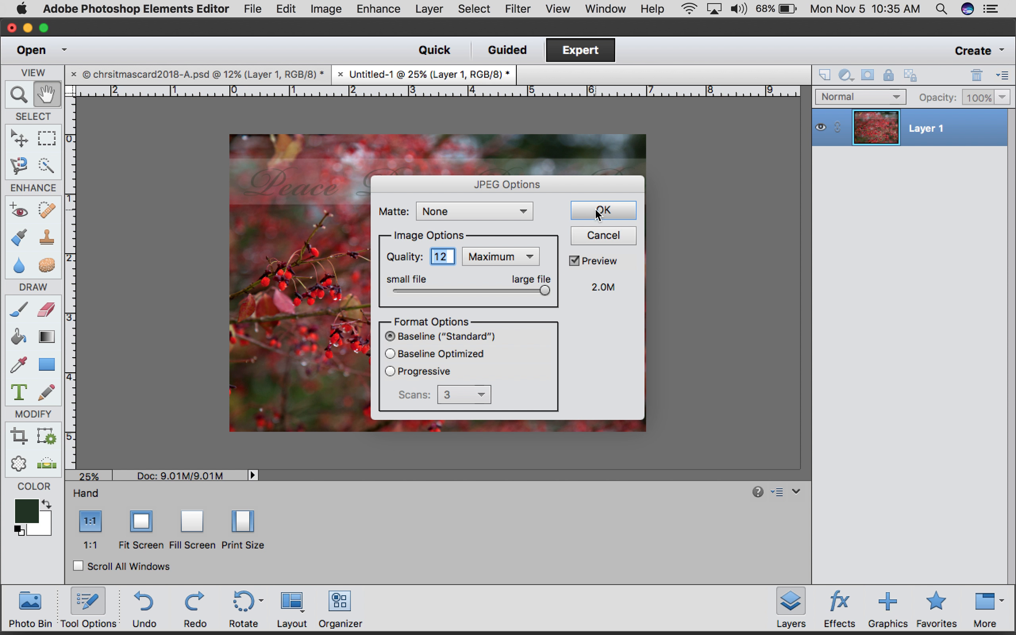
Undo the resampling of the cropped document.
{"action": "key", "text": "c"}
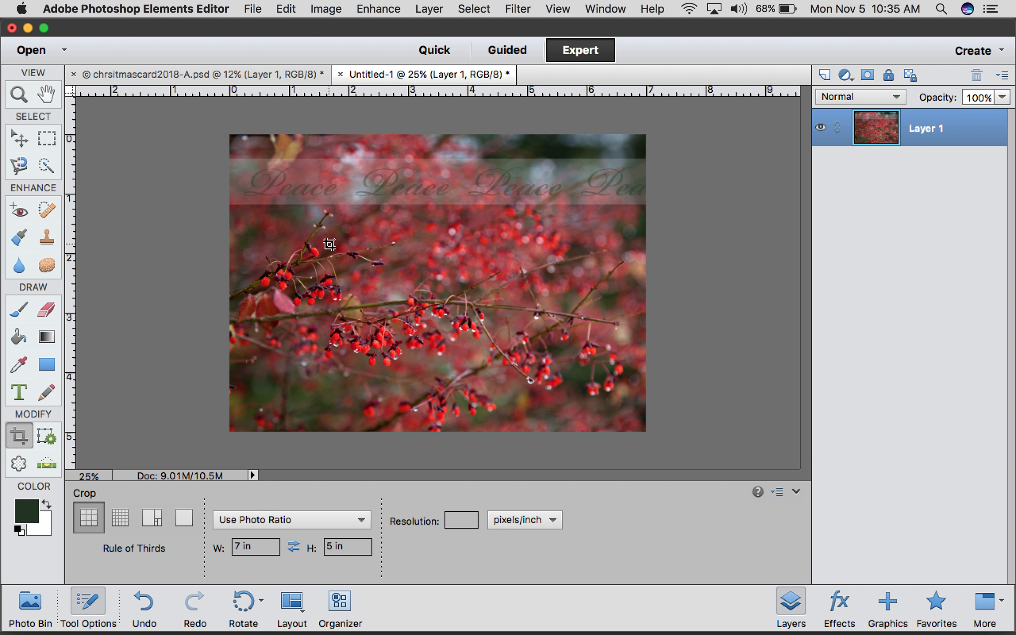
{"action": "key", "text": "super+z"}
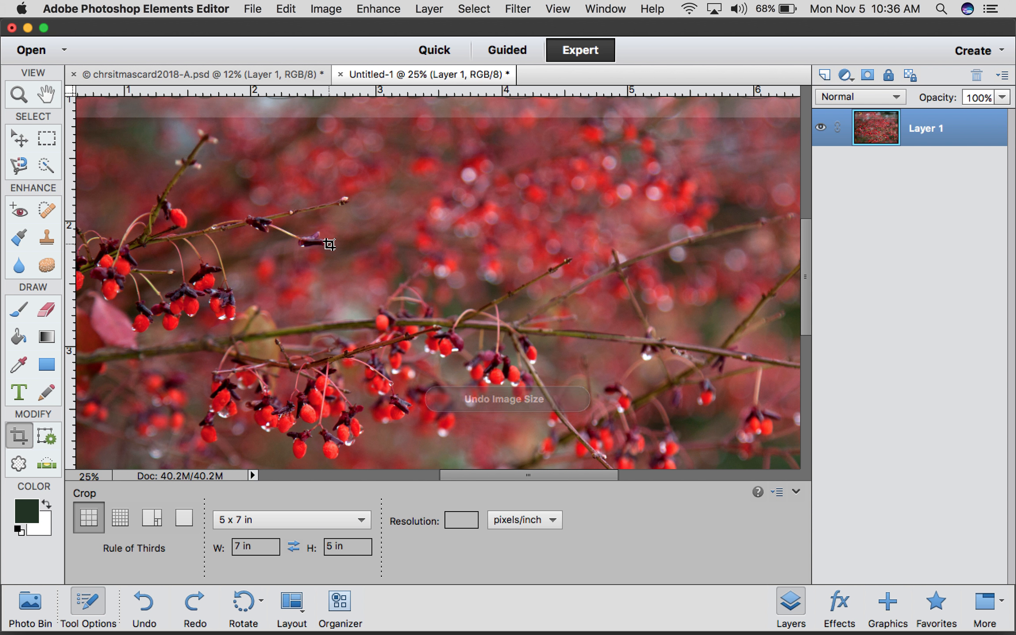
{"action": "key", "text": "super+y"}
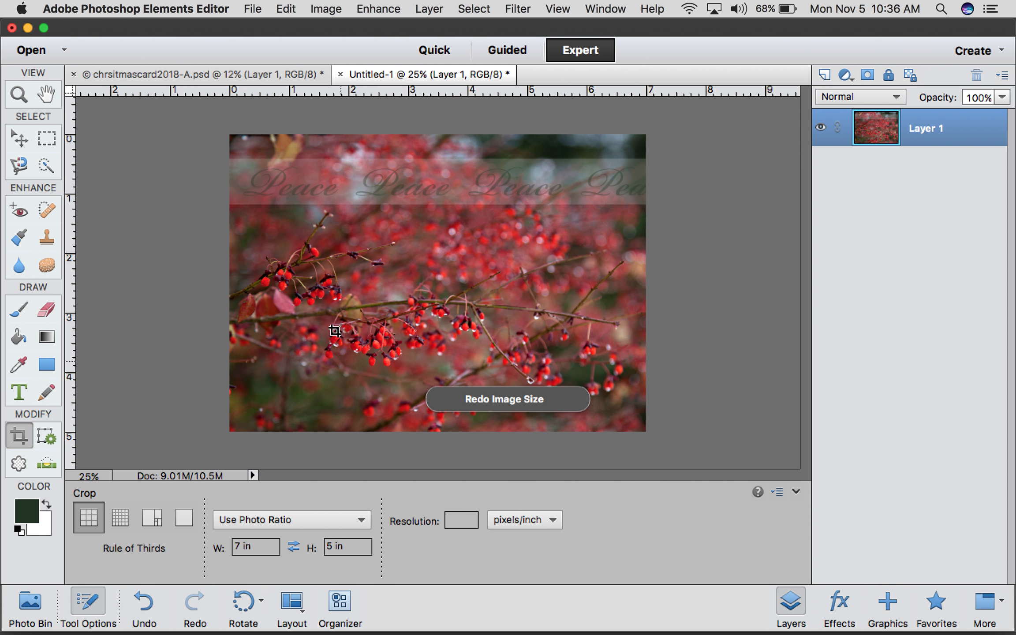
{"action": "left_click", "coordinate": [144, 605]}
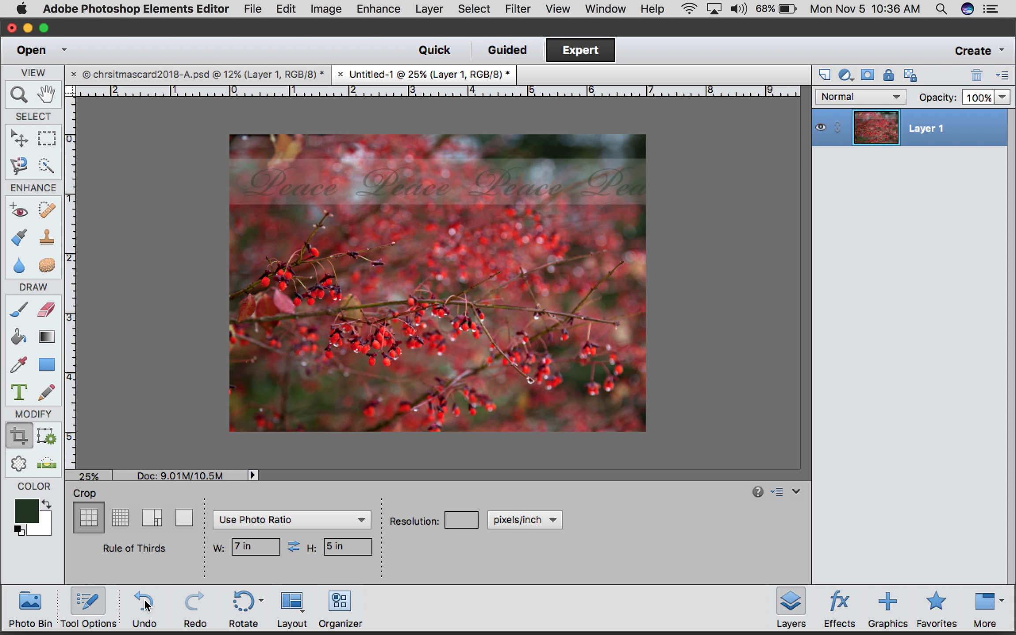
{"action": "key", "text": "super+minus"}
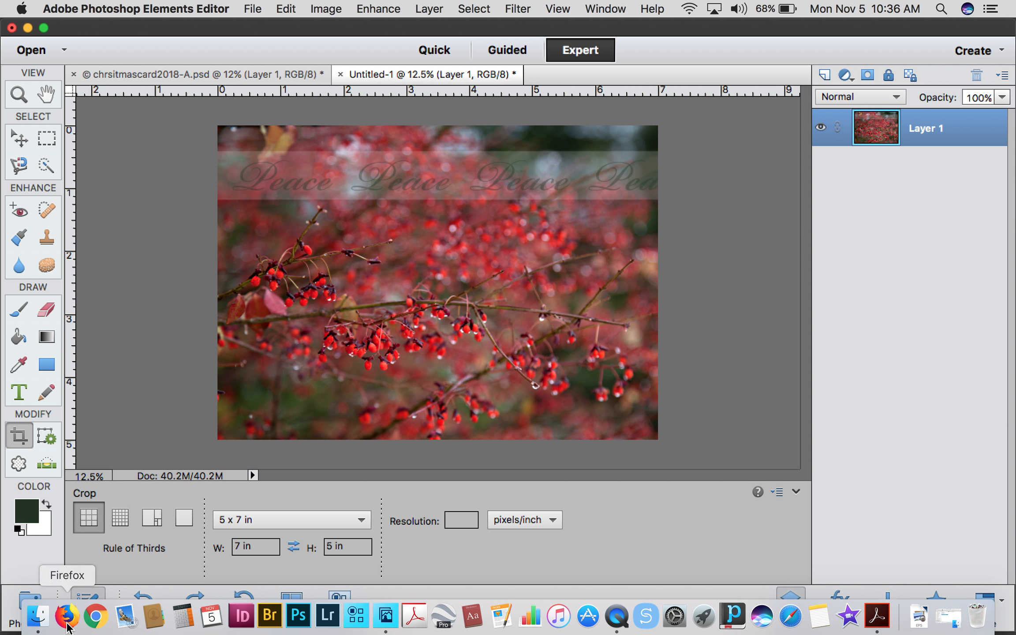
Switch to Finder, preview the saved chrsitmascard2018-A-5x7.jpg in the video cards and resize folder, and return to the photo editor.
{"action": "left_click", "coordinate": [39, 616]}
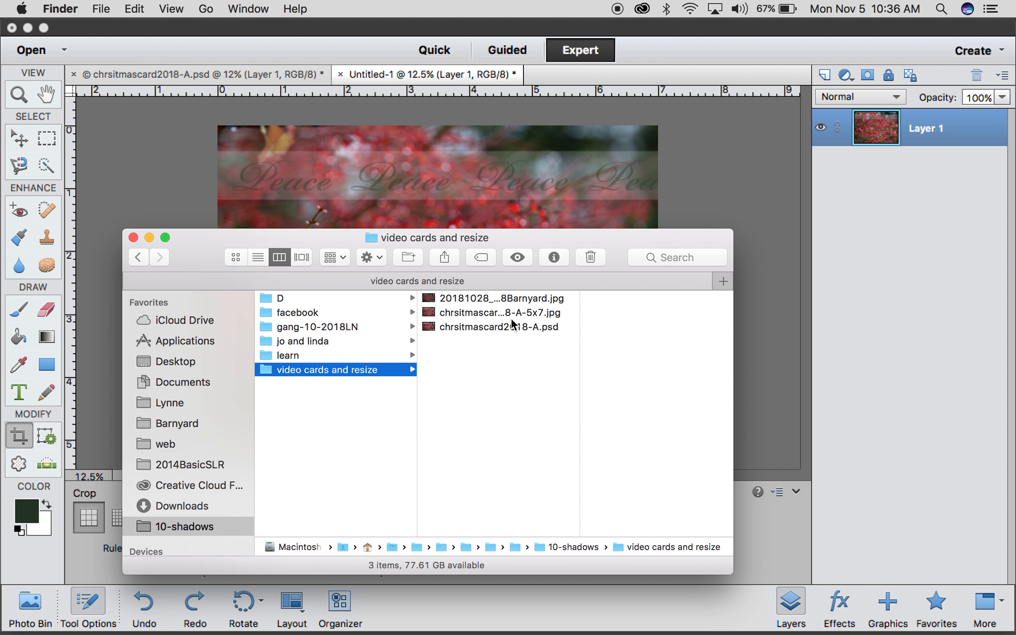
{"action": "left_click", "coordinate": [517, 312]}
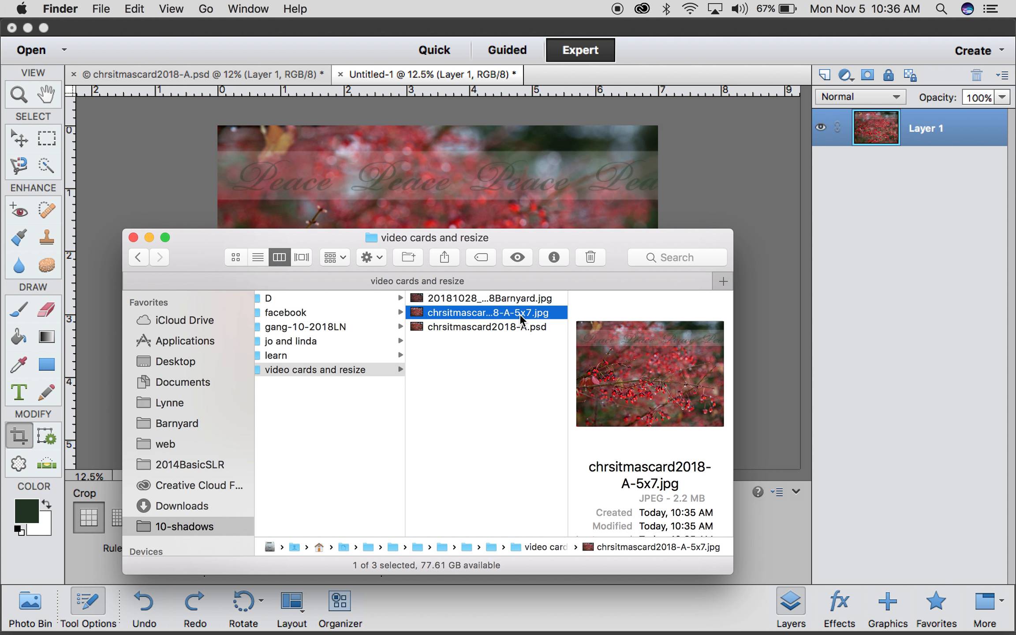
{"action": "left_click", "coordinate": [701, 160]}
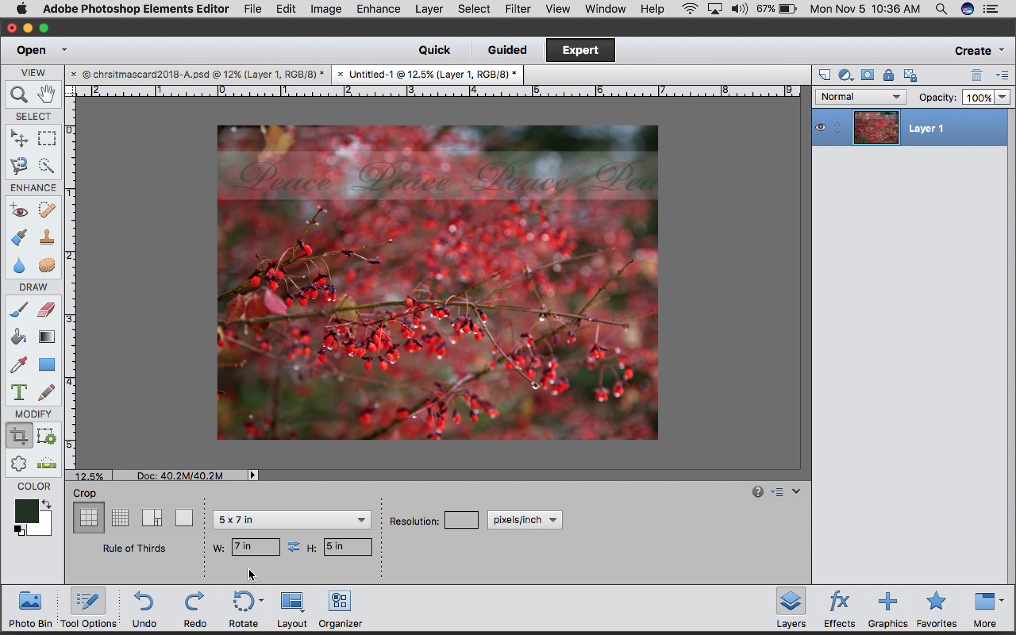
Try cropping the document to 16 x 9 inches, framing the Peace strip and the berry branches across the photo's width.
{"action": "left_click_drag", "start_coordinate": [264, 545], "coordinate": [220, 551]}
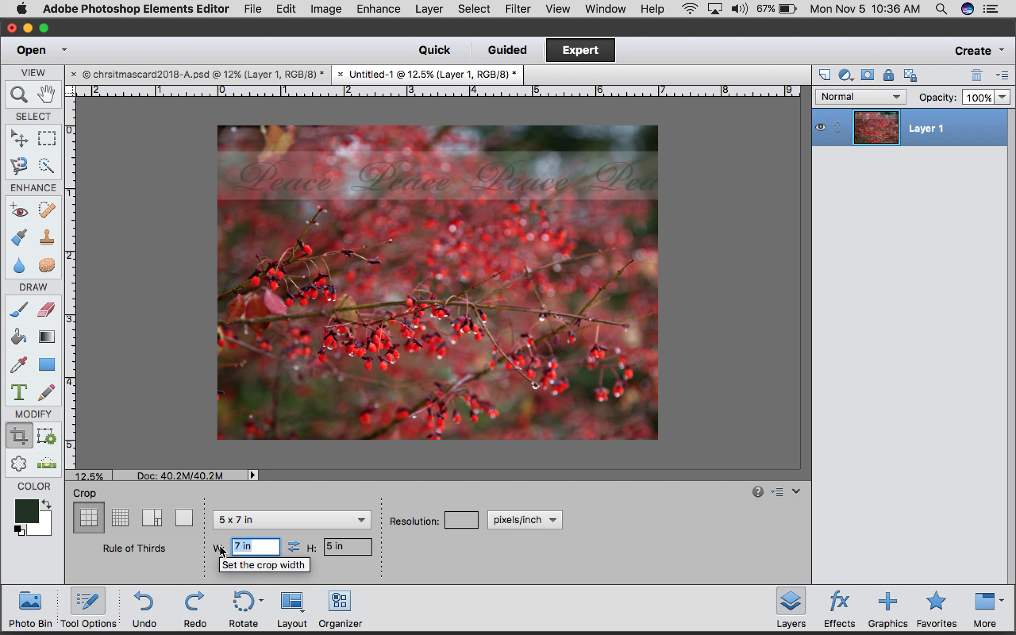
{"action": "type", "text": "16"}
{"action": "key", "text": "Tab"}
{"action": "type", "text": "9"}
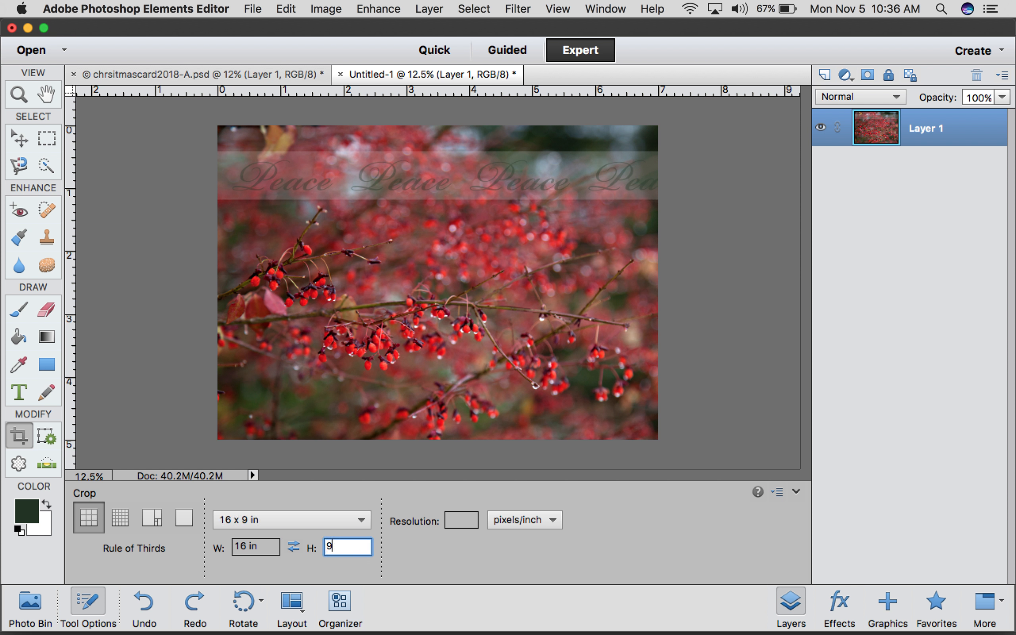
{"action": "key", "text": "Return"}
{"action": "left_click_drag", "start_coordinate": [215, 120], "coordinate": [673, 398]}
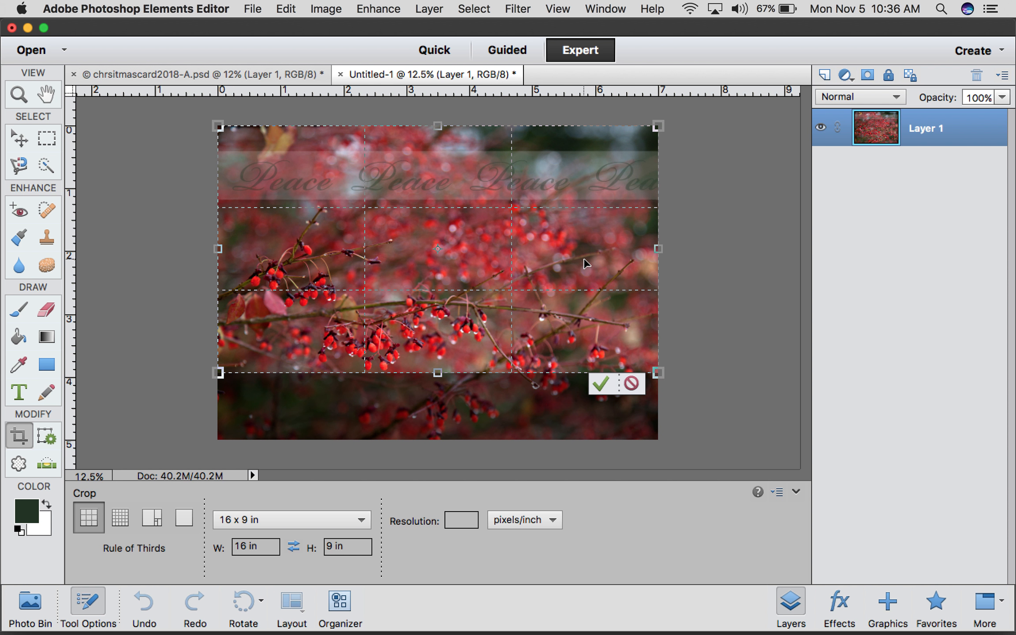
{"action": "left_click_drag", "start_coordinate": [583, 258], "coordinate": [587, 276]}
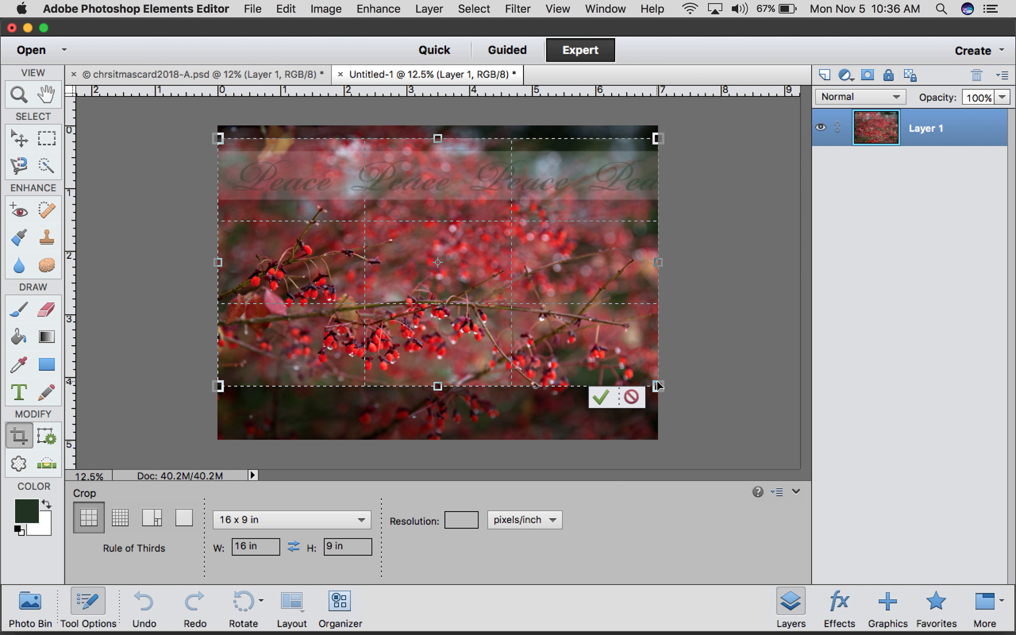
{"action": "left_click_drag", "start_coordinate": [655, 379], "coordinate": [652, 378]}
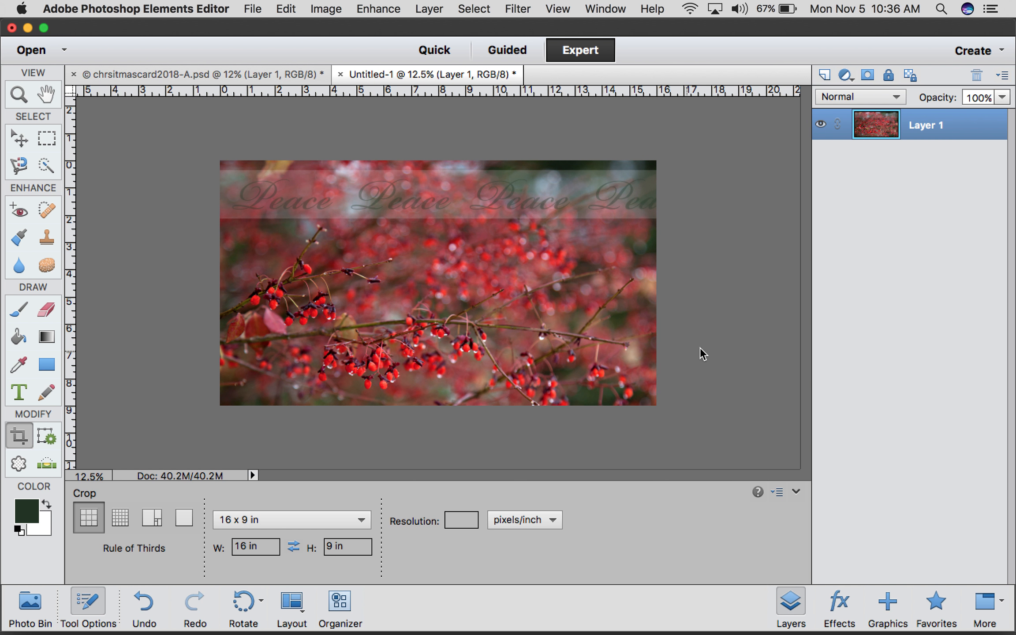
{"action": "key", "text": "super+z"}
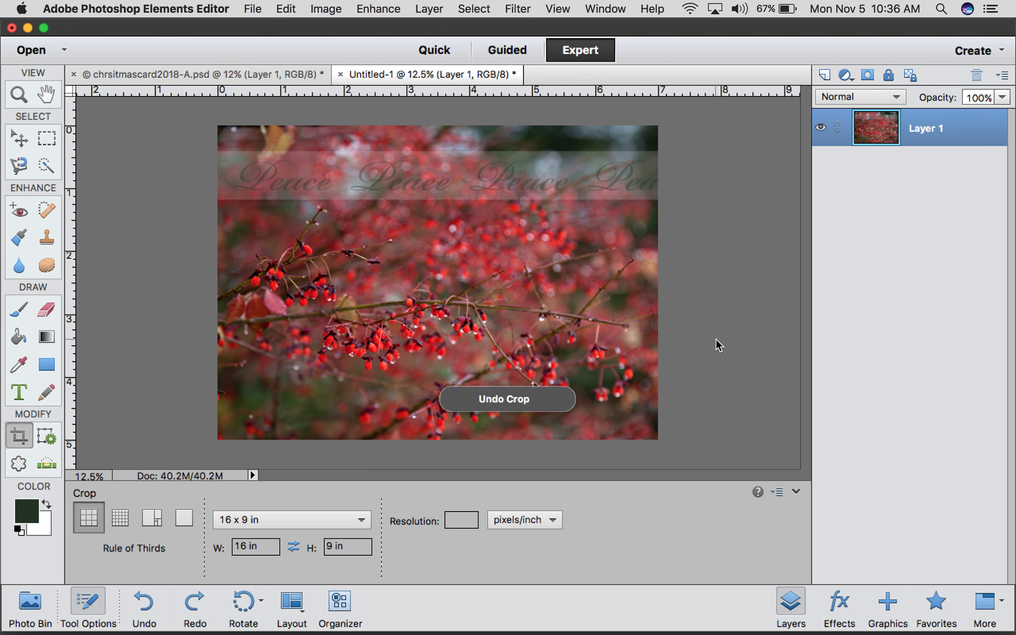
Return to the layered chrsitmascard2018-A.psd document and delete the merged Layer 1 above the Peace text.
{"action": "left_click", "coordinate": [251, 72]}
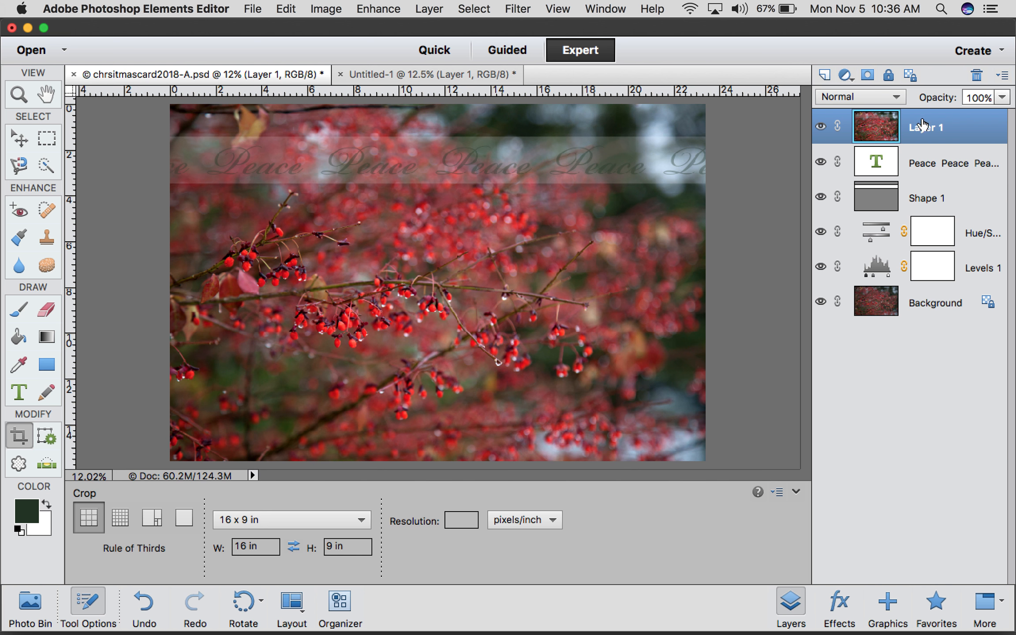
{"action": "left_click", "coordinate": [925, 175]}
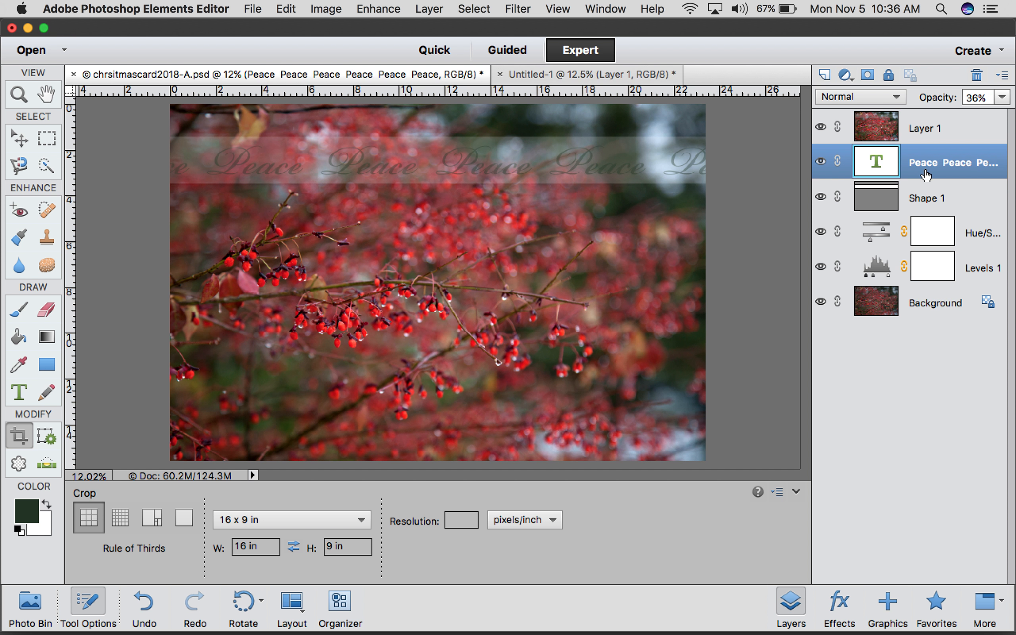
{"action": "left_click", "coordinate": [920, 201], "text": "shift"}
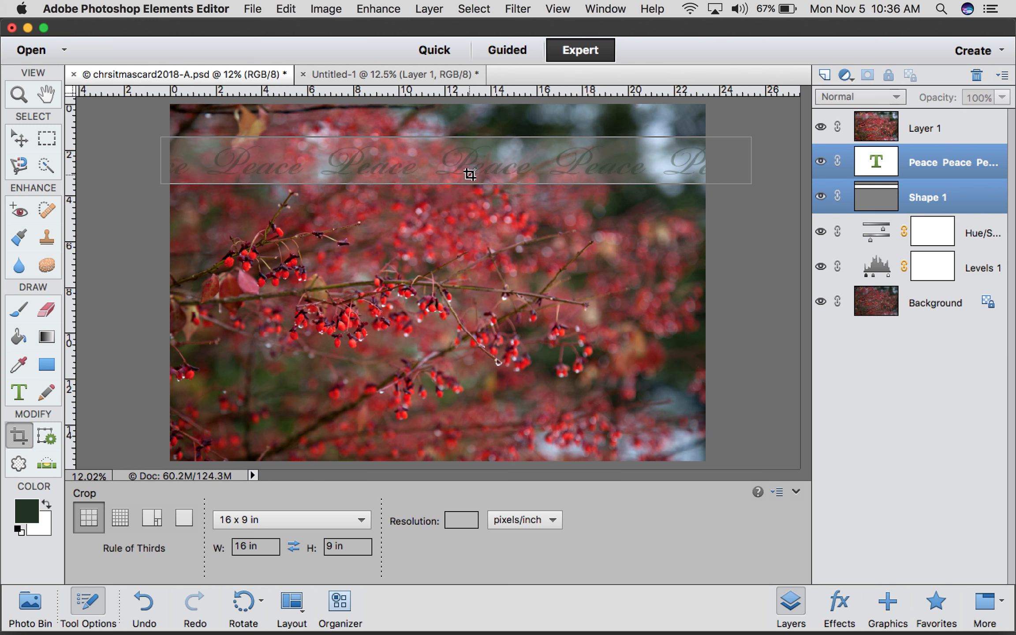
{"action": "key", "text": "v"}
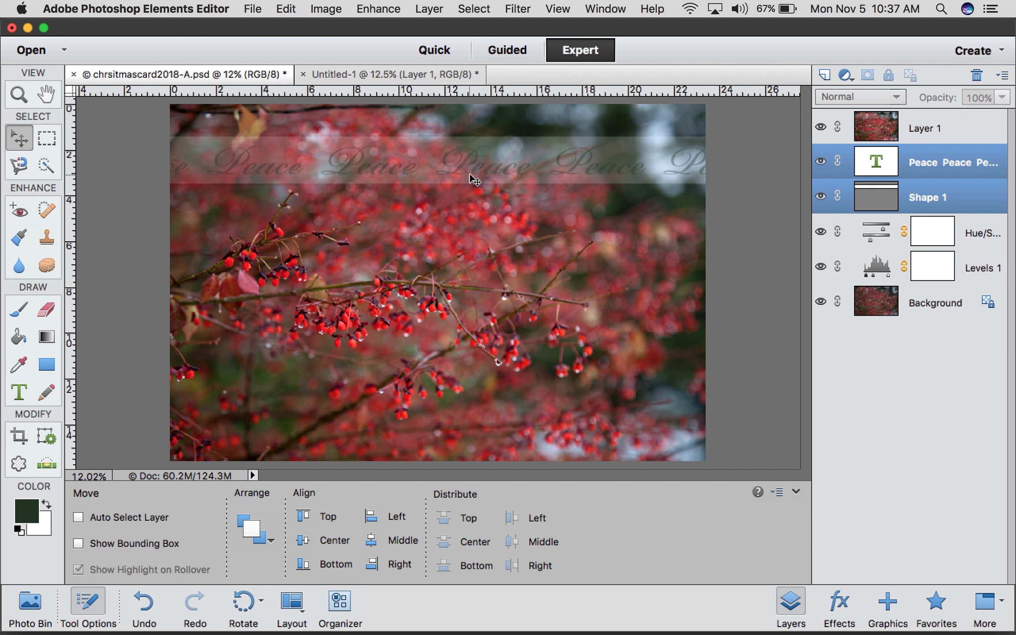
{"action": "left_click", "coordinate": [921, 133]}
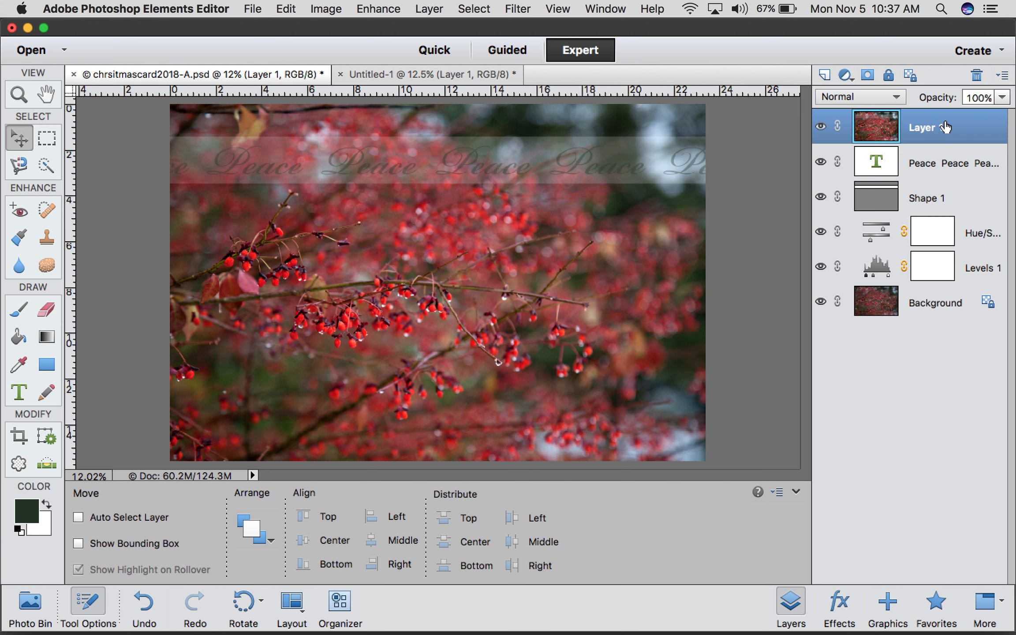
{"action": "left_click_drag", "start_coordinate": [930, 129], "coordinate": [977, 76]}
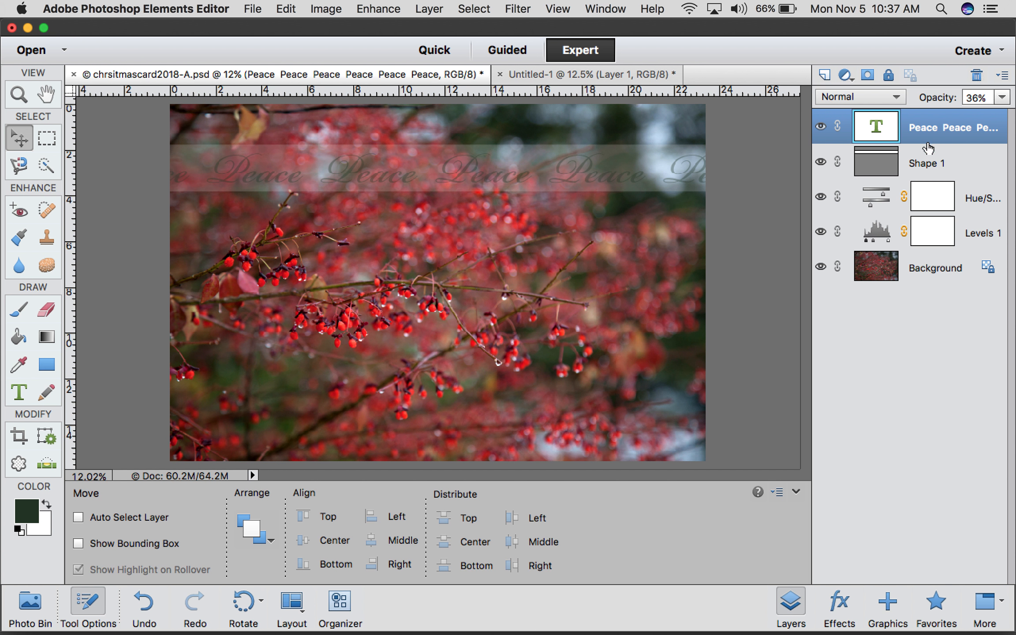
Move the Peace text and Shape 1 strip together until the strip starts about 3 inches below the photo's upper edge, and select only the text layer.
{"action": "left_click", "coordinate": [924, 163], "text": "shift"}
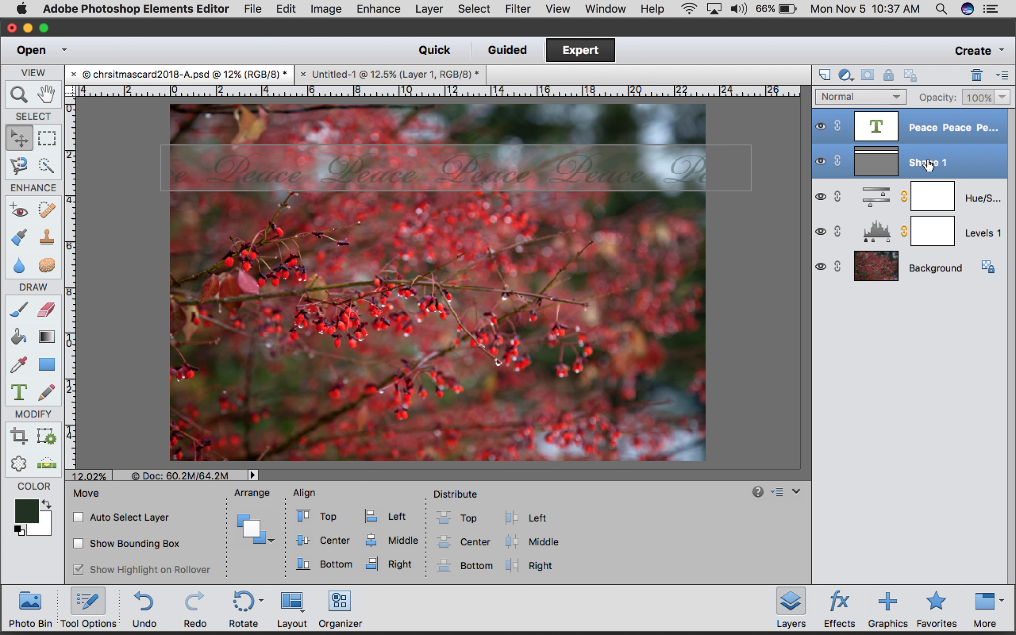
{"action": "key", "text": "shift+Down"}
{"action": "key", "text": "shift+Down"}
{"action": "key", "text": "shift+Down"}
{"action": "key", "text": "shift+Down"}
{"action": "key", "text": "shift+Down"}
{"action": "key", "text": "shift+Down"}
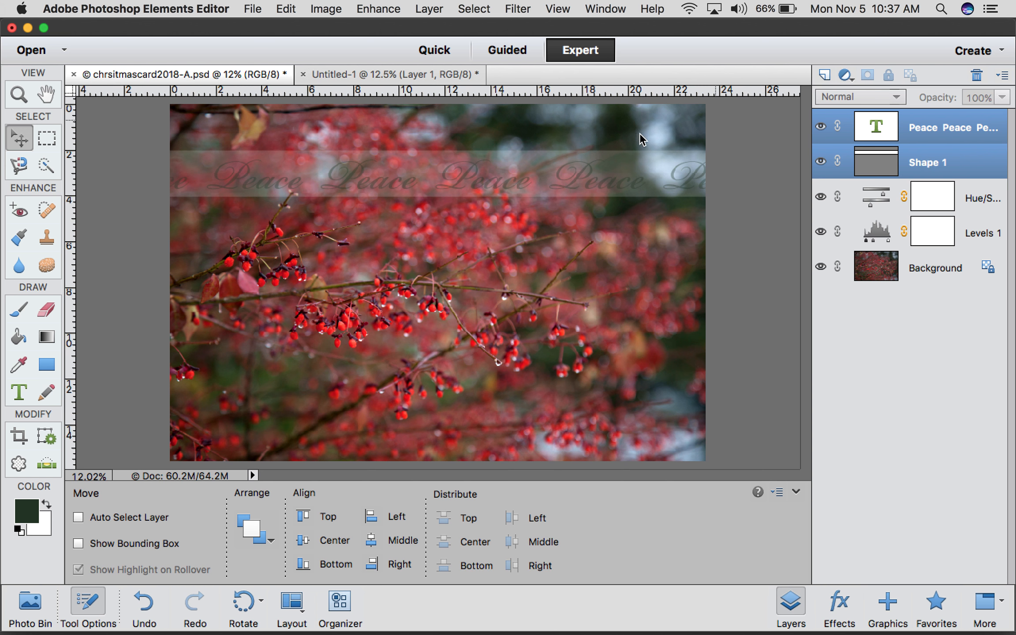
{"action": "left_click_drag", "start_coordinate": [569, 173], "coordinate": [523, 191]}
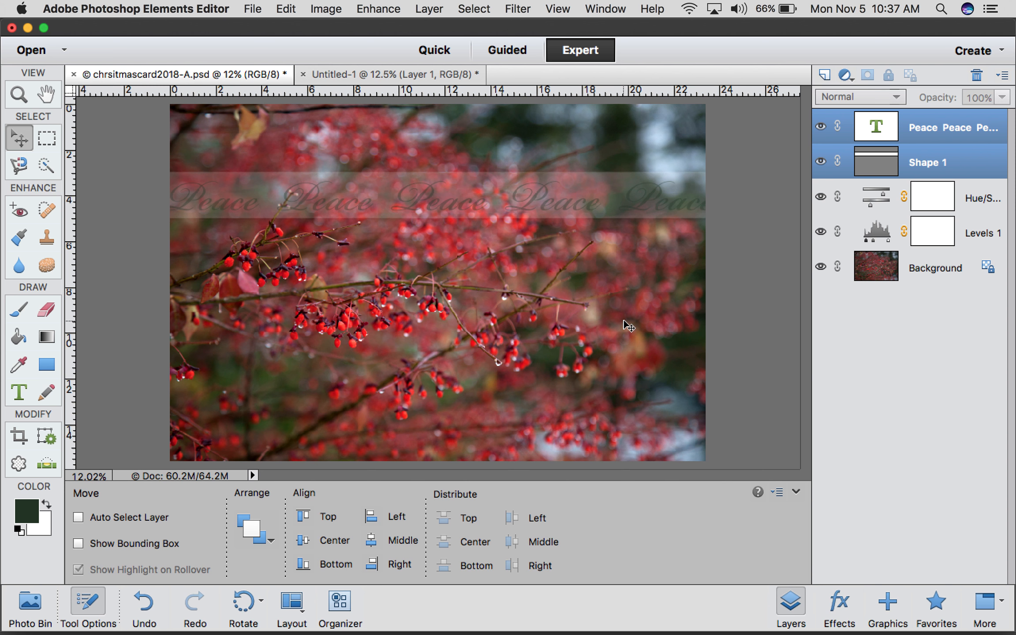
{"action": "left_click", "coordinate": [981, 125]}
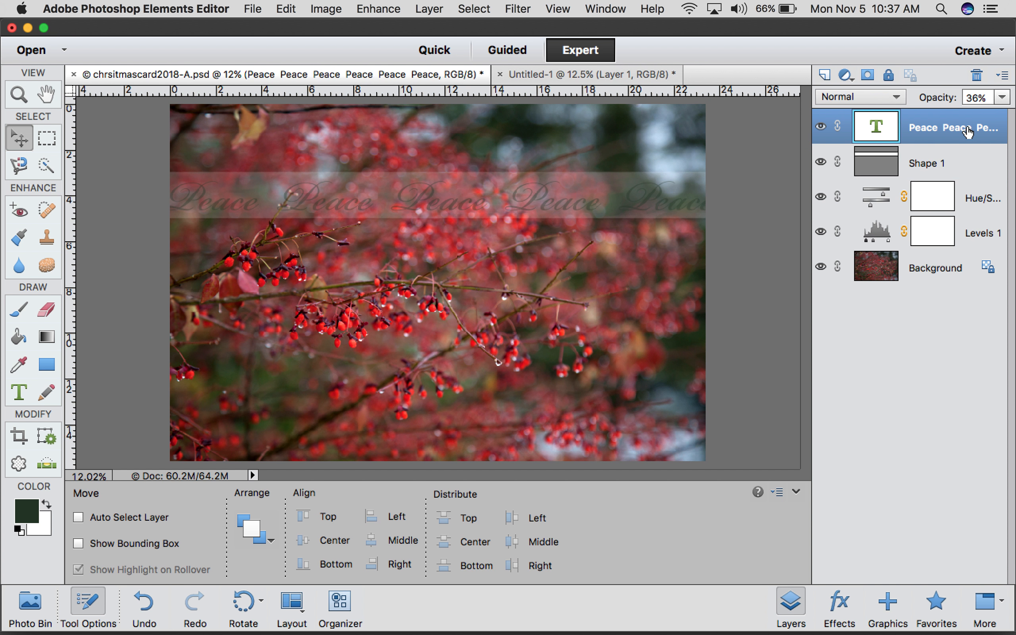
Stamp all visible layers of the Peace berries card into a merged layer and duplicate it into a new document.
{"action": "key", "text": "super+alt+shift+e"}
{"action": "right_click", "coordinate": [940, 127]}
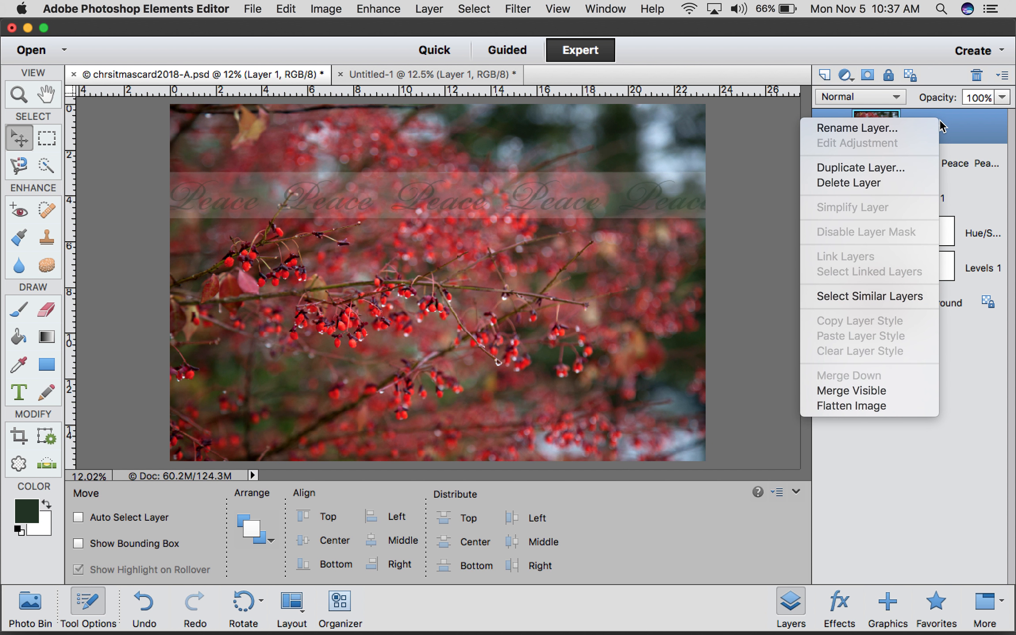
{"action": "left_click", "coordinate": [885, 165]}
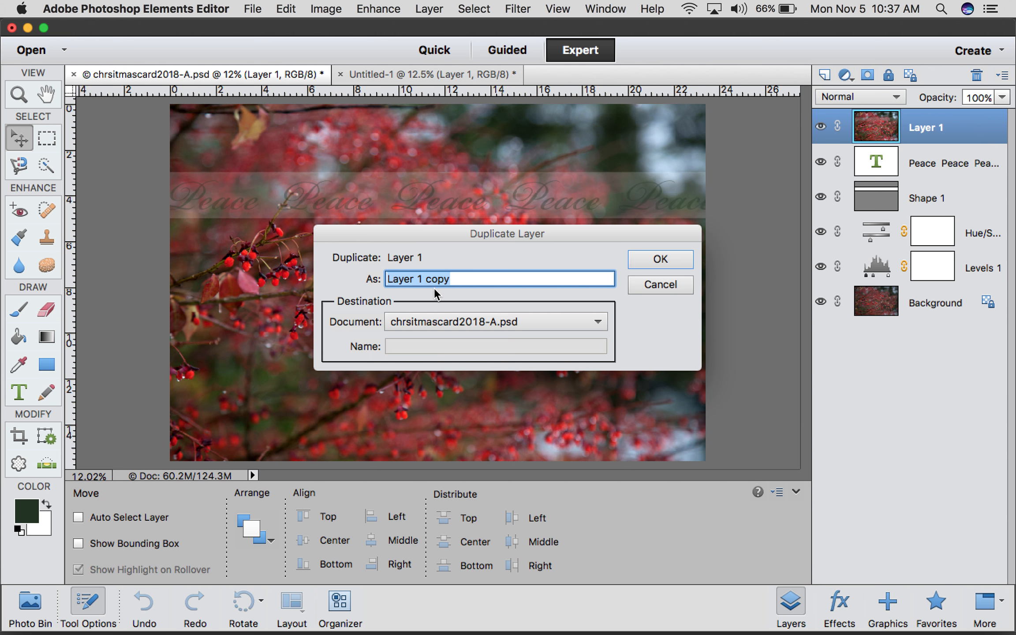
{"action": "left_click", "coordinate": [443, 321]}
{"action": "left_click", "coordinate": [434, 349]}
{"action": "left_click", "coordinate": [659, 260]}
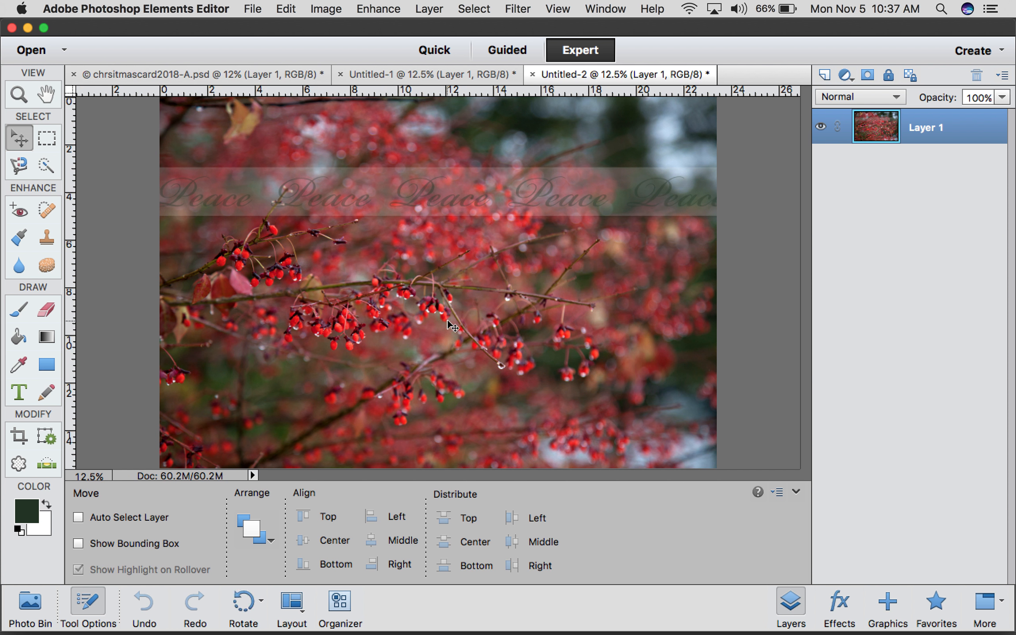
Crop the new document to 16 x 9 inches across the photo's full width, keeping the Peace strip and berry branches.
{"action": "key", "text": "c"}
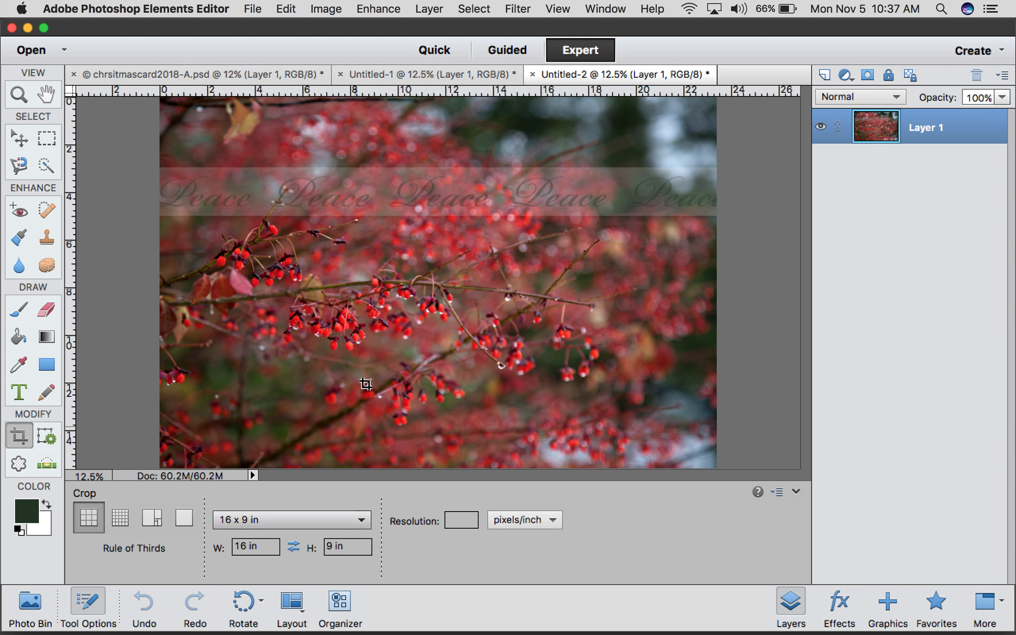
{"action": "key", "text": "super+minus"}
{"action": "left_click_drag", "start_coordinate": [229, 182], "coordinate": [652, 391]}
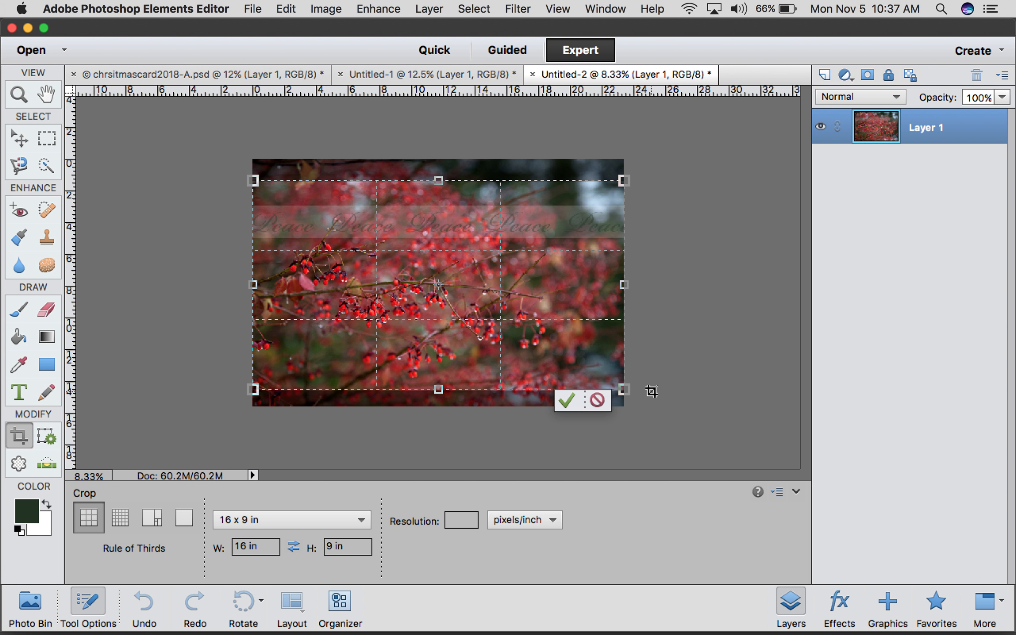
{"action": "key", "text": "Return"}
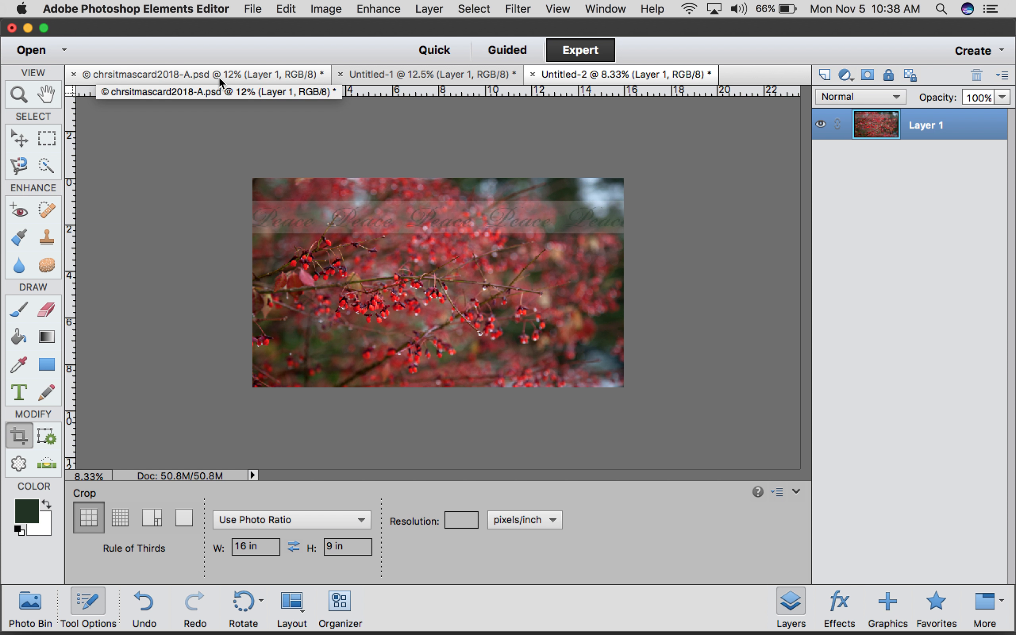
Resize the cropped image to 26 inches wide at 72 pixels/inch with proportions constrained and resampling on.
{"action": "left_click", "coordinate": [325, 8]}
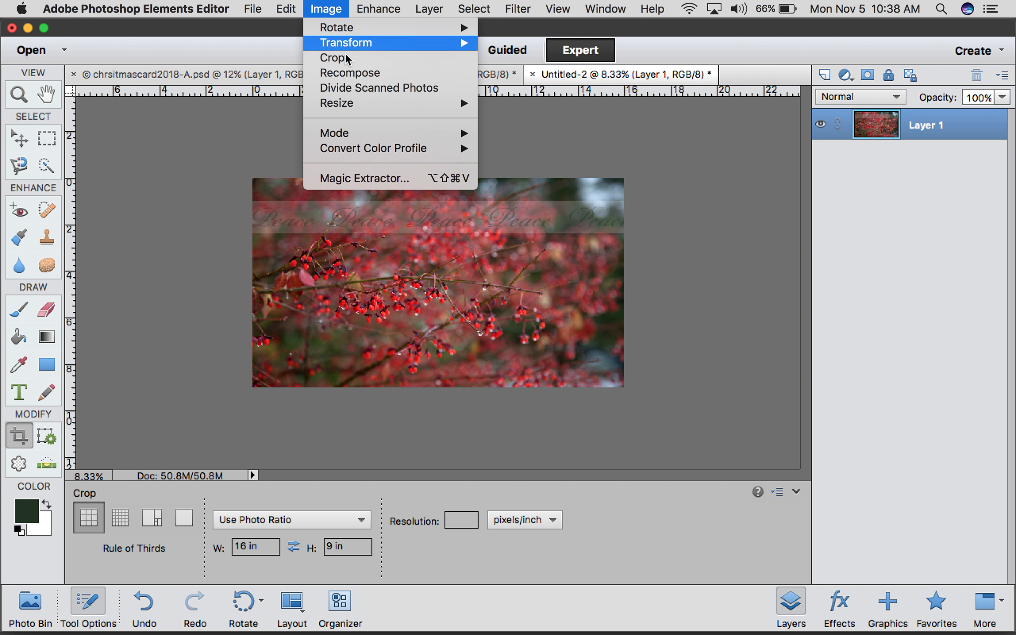
{"action": "mouse_move", "coordinate": [393, 103]}
{"action": "left_click", "coordinate": [525, 104]}
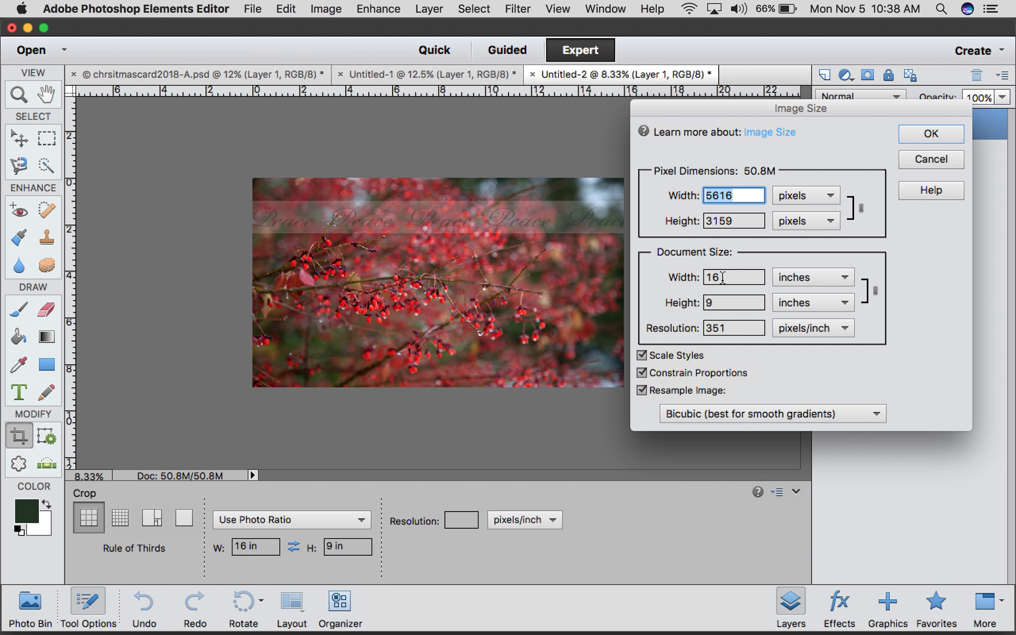
{"action": "left_click_drag", "start_coordinate": [723, 277], "coordinate": [699, 276]}
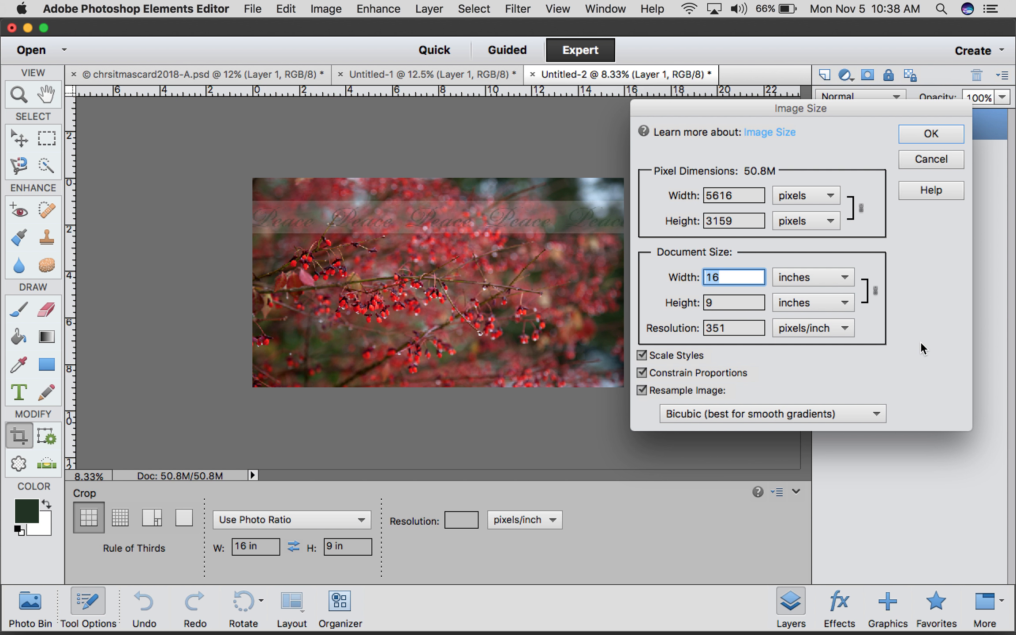
{"action": "type", "text": "24"}
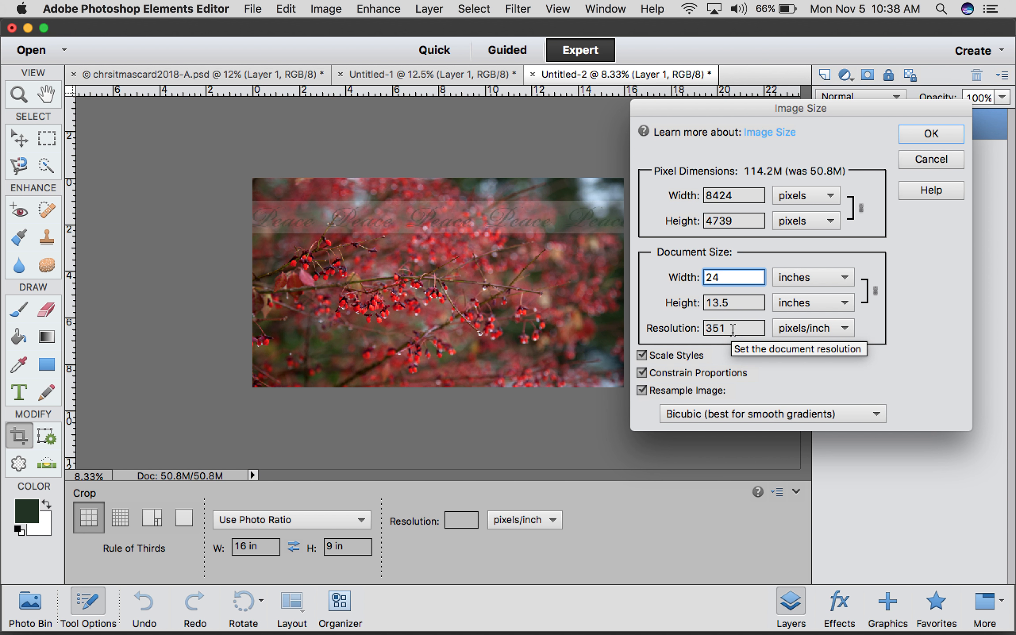
{"action": "key", "text": "BackSpace"}
{"action": "type", "text": "6"}
{"action": "left_click_drag", "start_coordinate": [740, 327], "coordinate": [671, 332]}
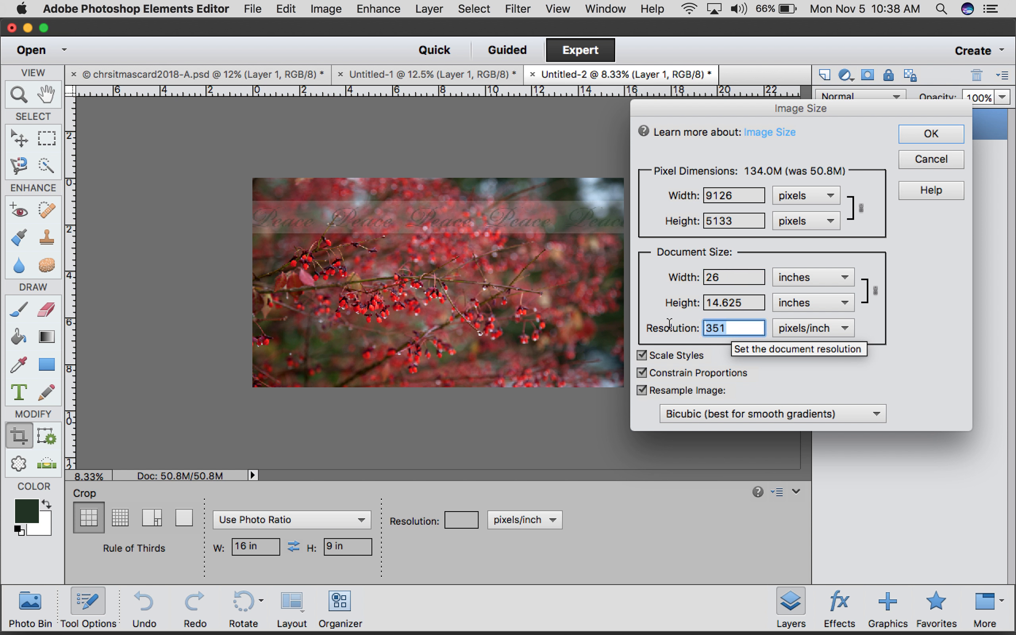
{"action": "type", "text": "72"}
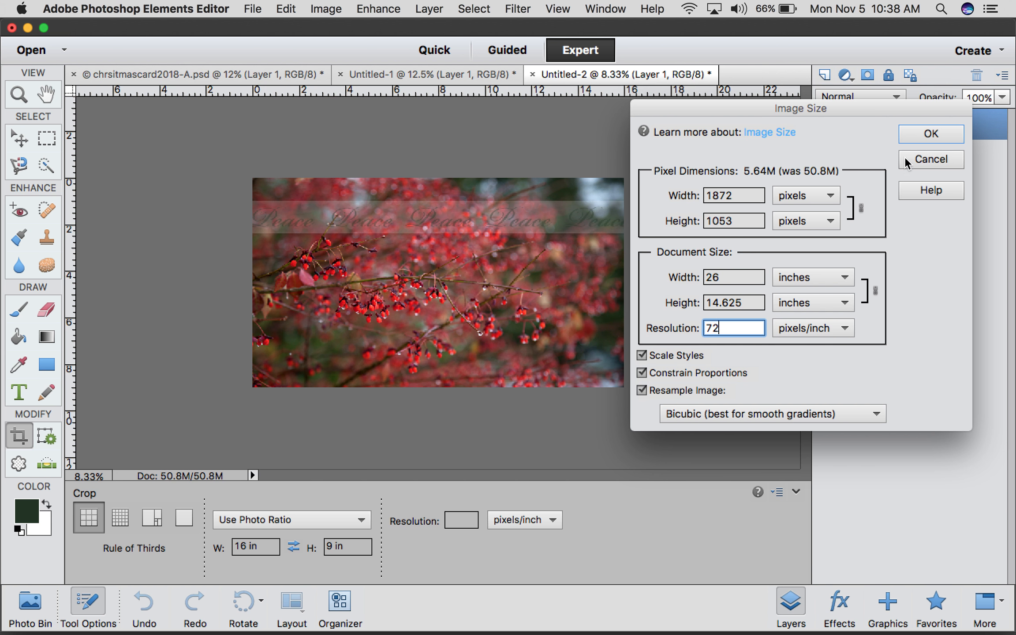
{"action": "left_click", "coordinate": [934, 135]}
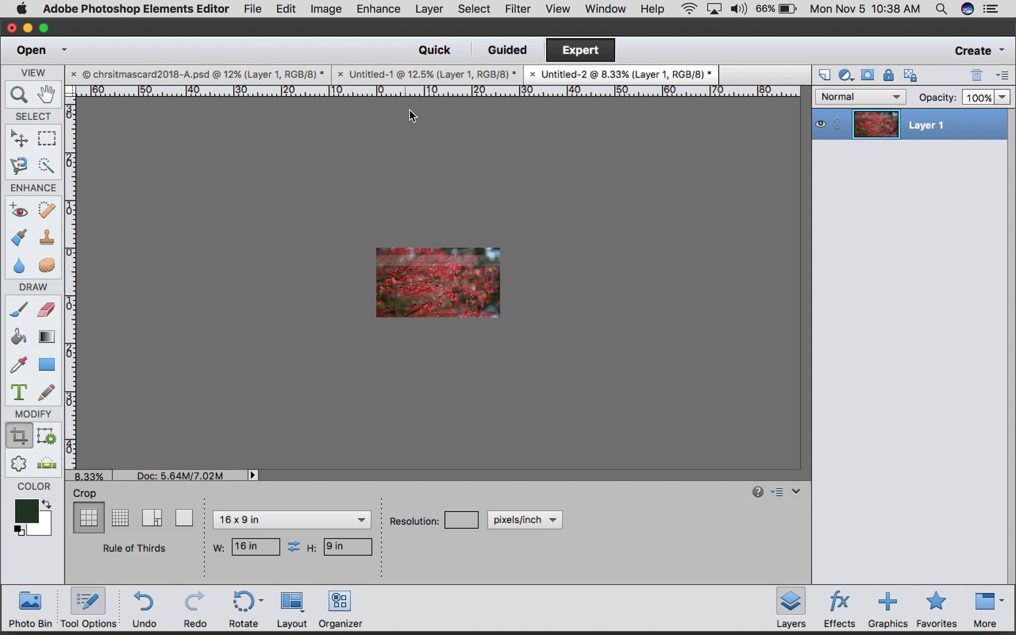
View the resized card at 25% and open it in Save for Web.
{"action": "key", "text": "super+minus"}
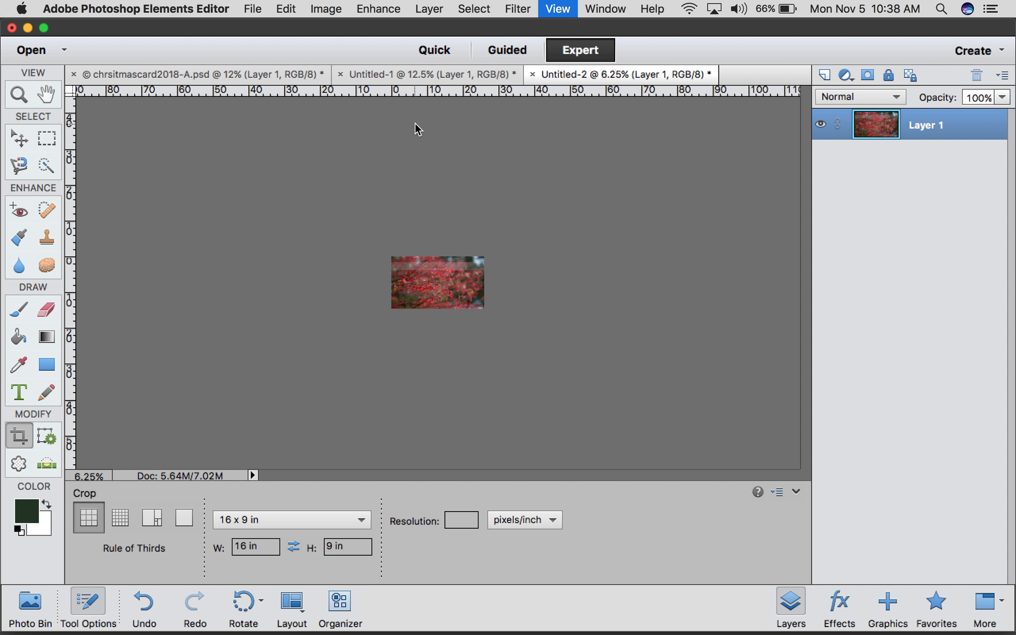
{"action": "key", "text": "super+equal"}
{"action": "key", "text": "super+equal"}
{"action": "key", "text": "super+equal"}
{"action": "key", "text": "super+equal"}
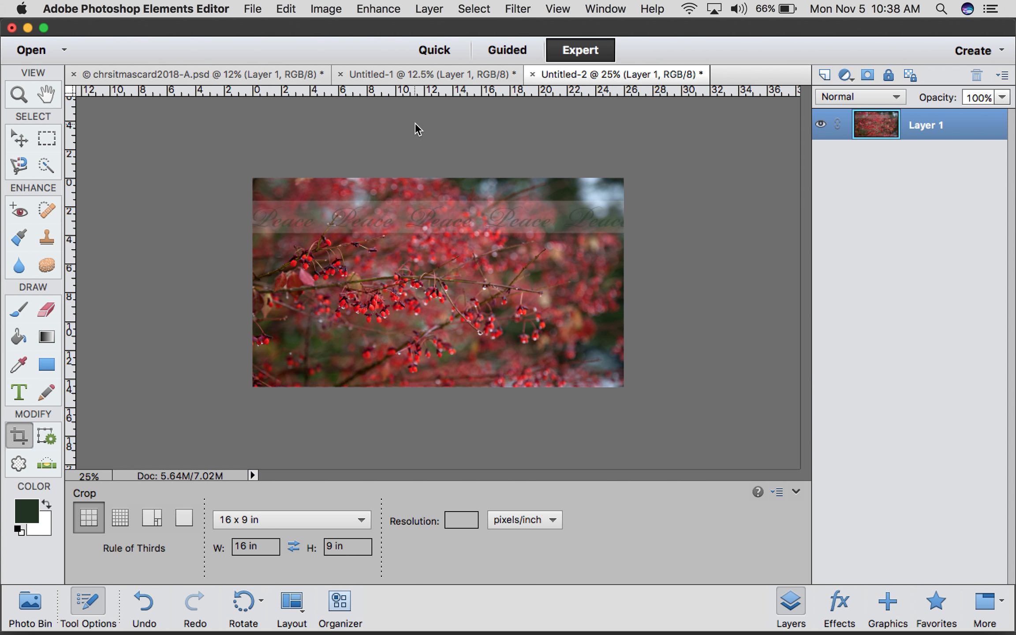
{"action": "left_click", "coordinate": [255, 9]}
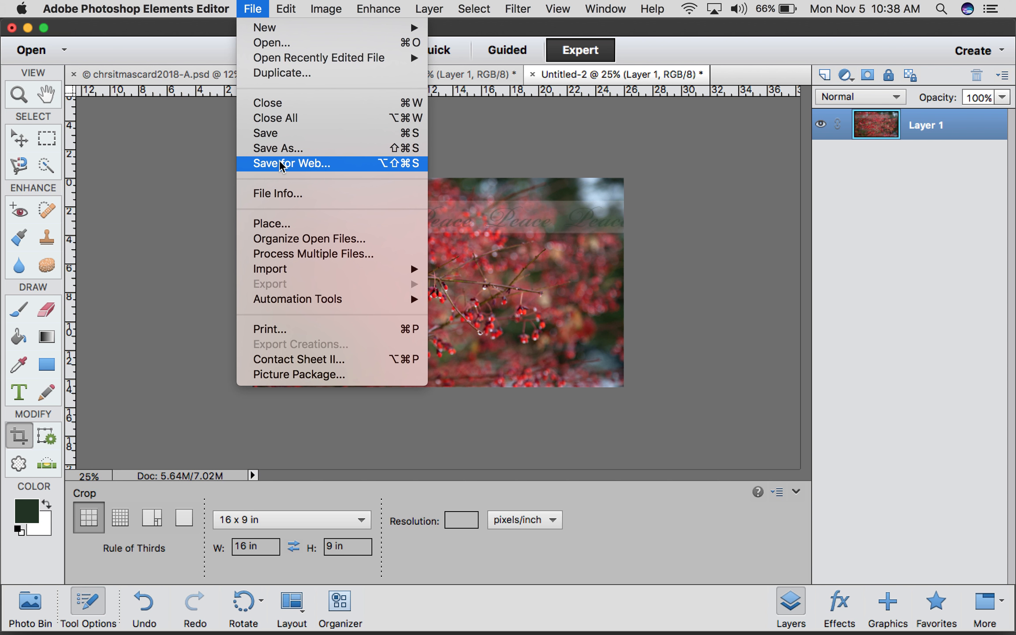
{"action": "left_click", "coordinate": [315, 164]}
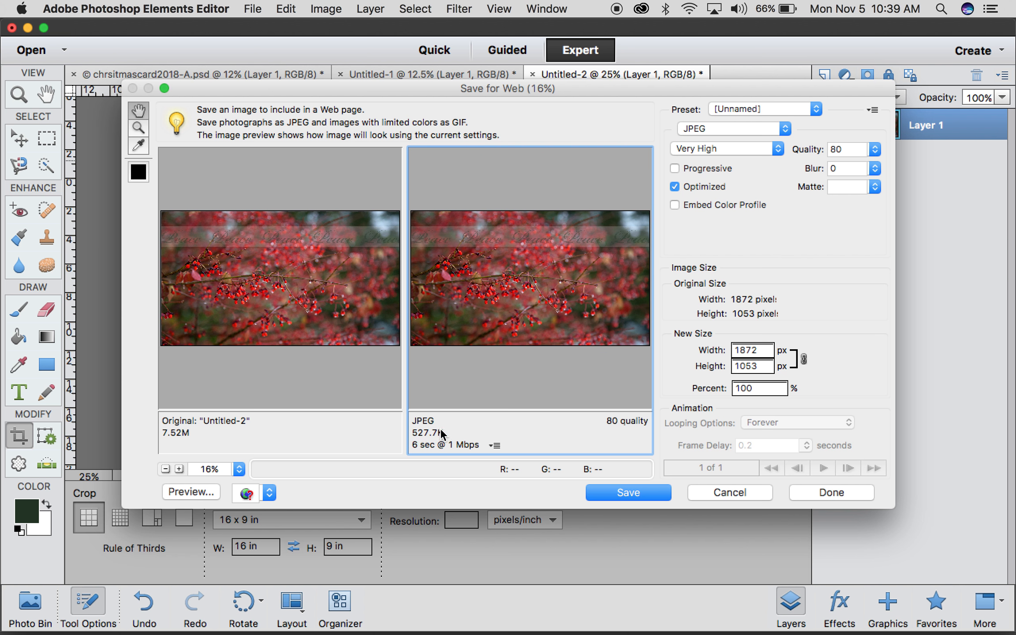
Try the GIF format and Maximum JPEG quality for the web export, and restore JPEG at Very High quality, 80.
{"action": "left_click", "coordinate": [703, 125]}
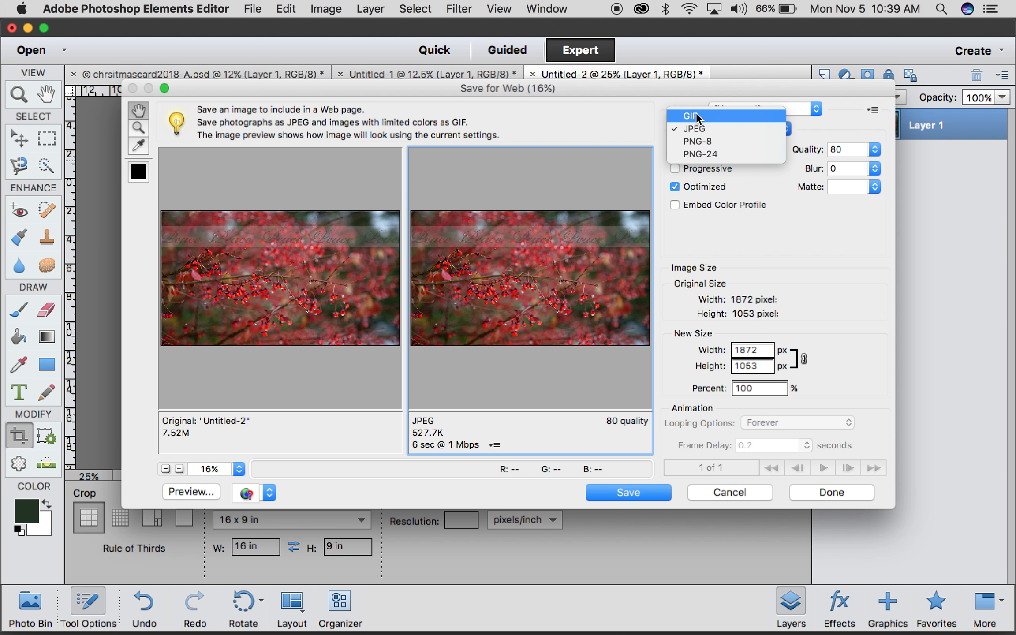
{"action": "left_click", "coordinate": [696, 116]}
{"action": "left_click", "coordinate": [700, 128]}
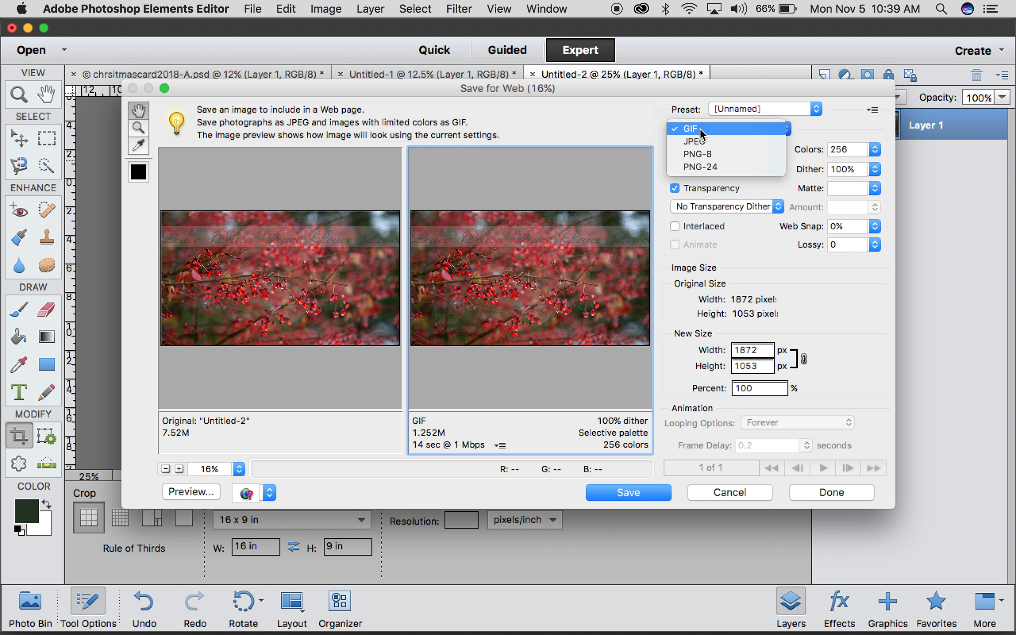
{"action": "left_click", "coordinate": [697, 140]}
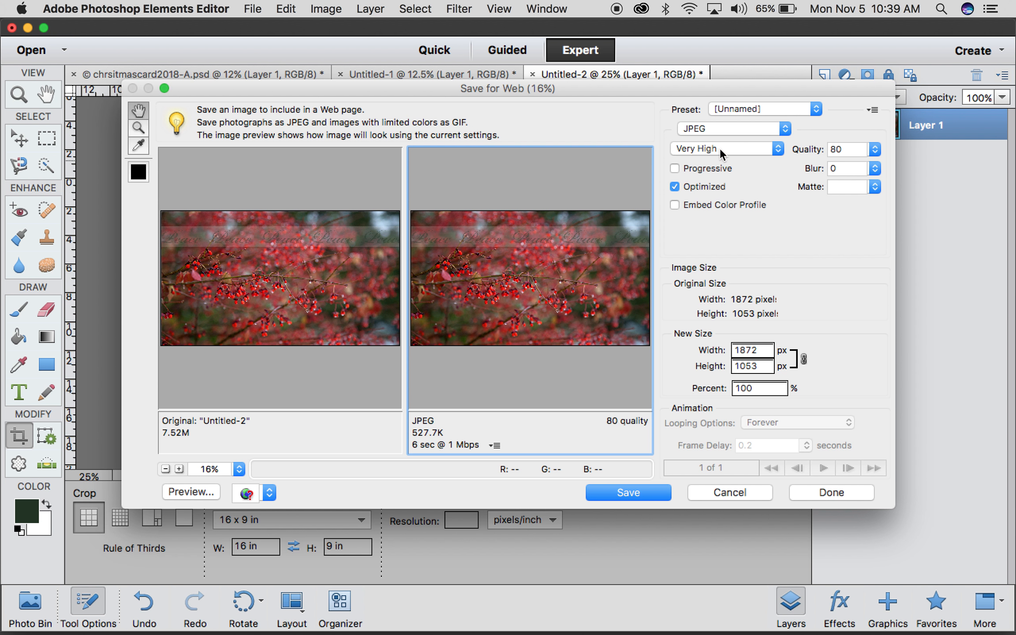
{"action": "left_click", "coordinate": [720, 147]}
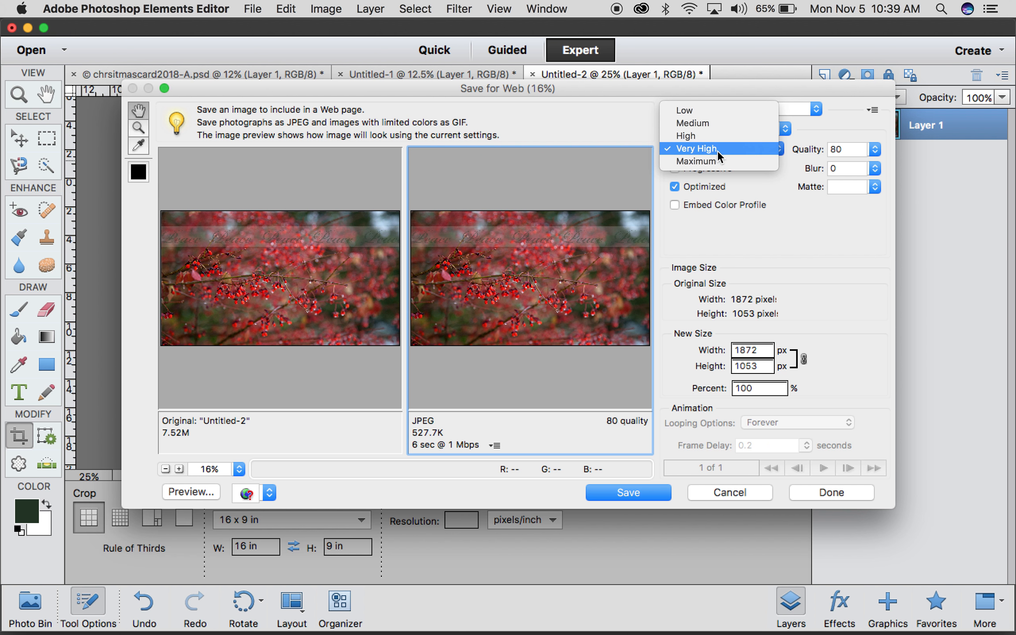
{"action": "left_click", "coordinate": [716, 149]}
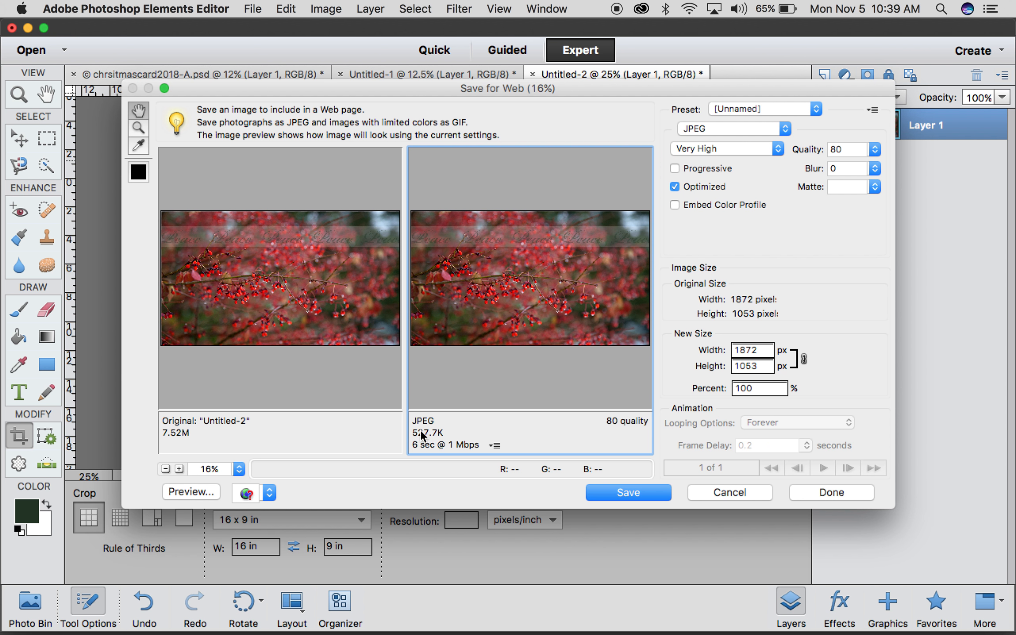
{"action": "left_click", "coordinate": [710, 148]}
{"action": "left_click", "coordinate": [708, 161]}
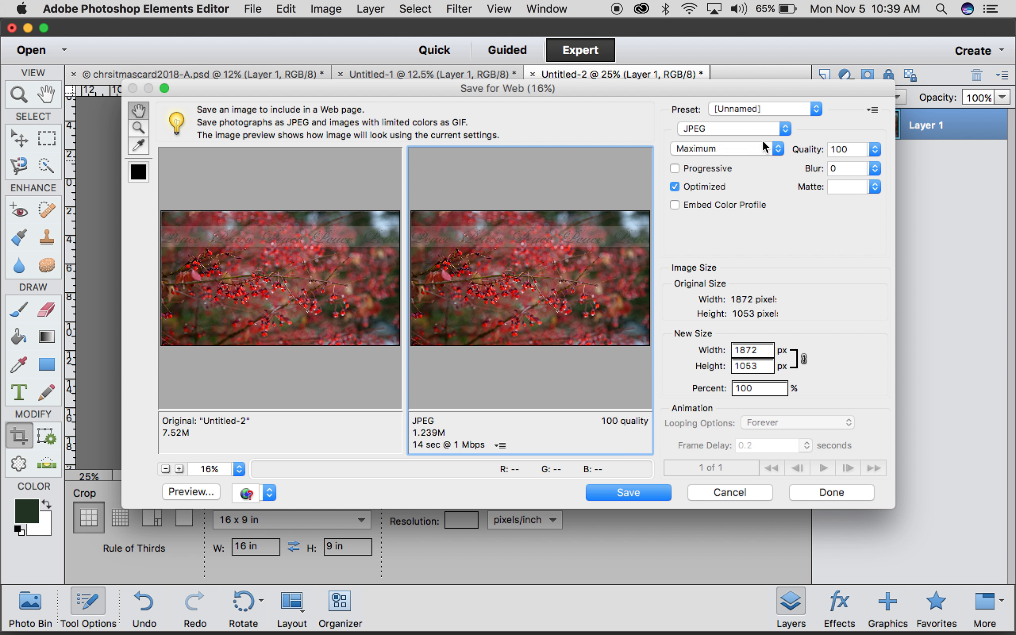
{"action": "left_click", "coordinate": [736, 152]}
{"action": "left_click", "coordinate": [728, 138]}
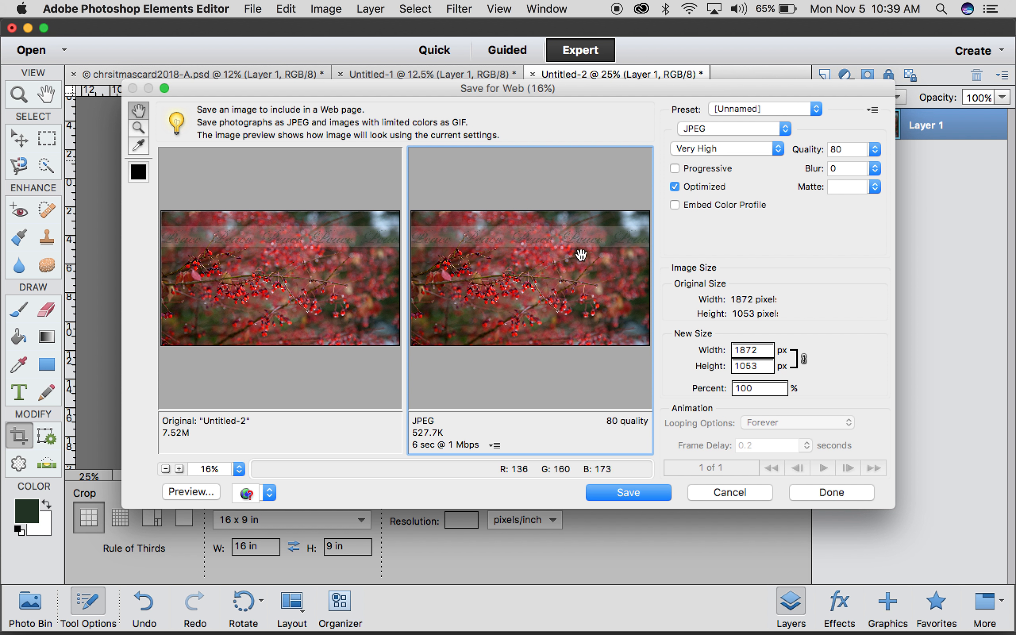
Start saving the web JPEG in 10-shadows > video cards and resize, reusing the file name chrsitmascard2018-A-5x7.jpg as a base.
{"action": "left_click", "coordinate": [621, 497]}
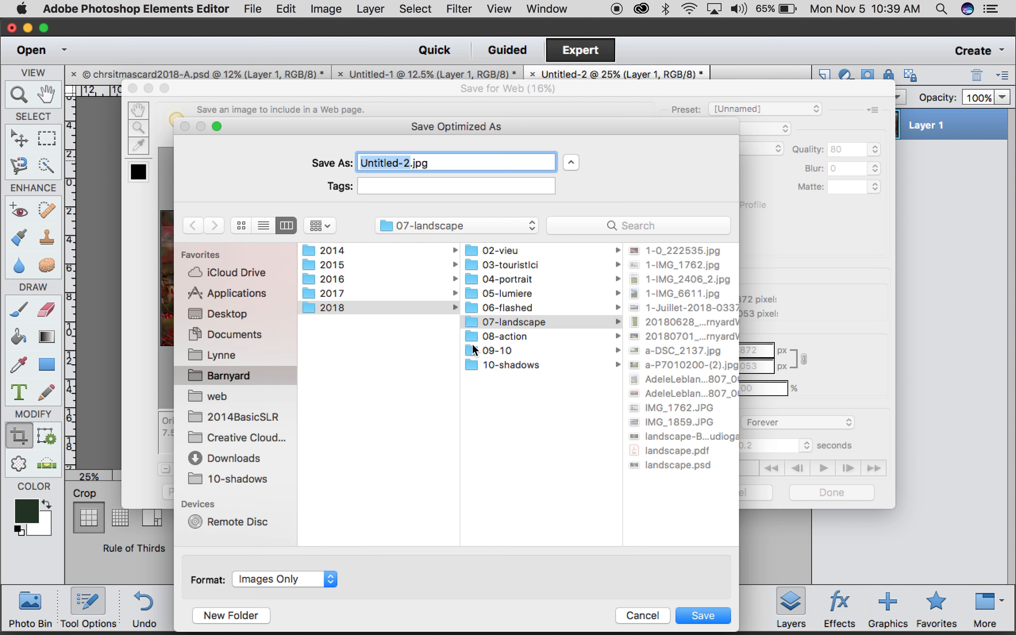
{"action": "left_click", "coordinate": [517, 367]}
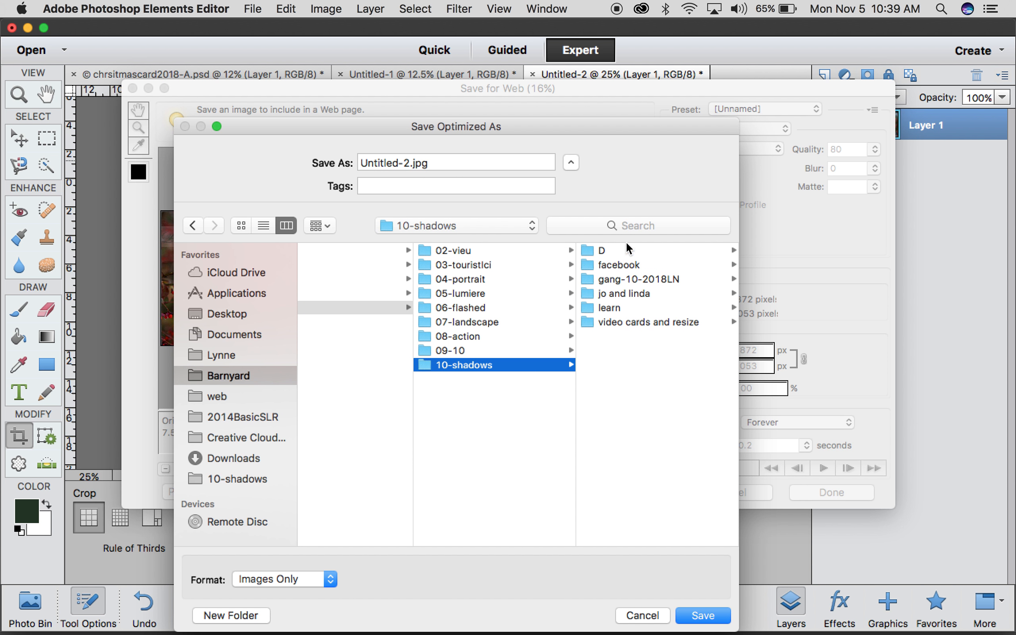
{"action": "left_click", "coordinate": [614, 325]}
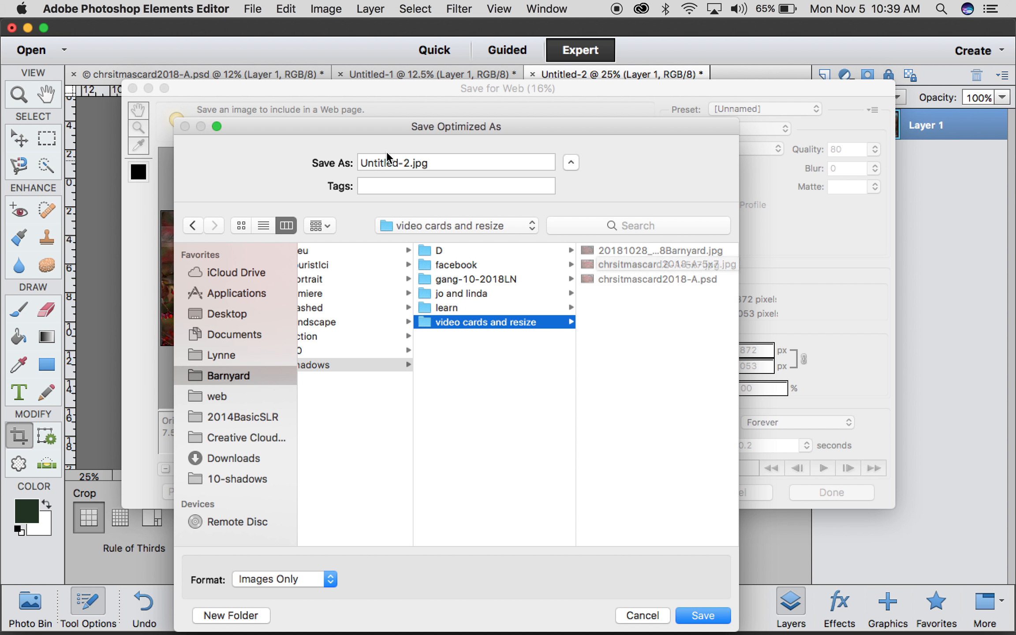
{"action": "left_click", "coordinate": [633, 263]}
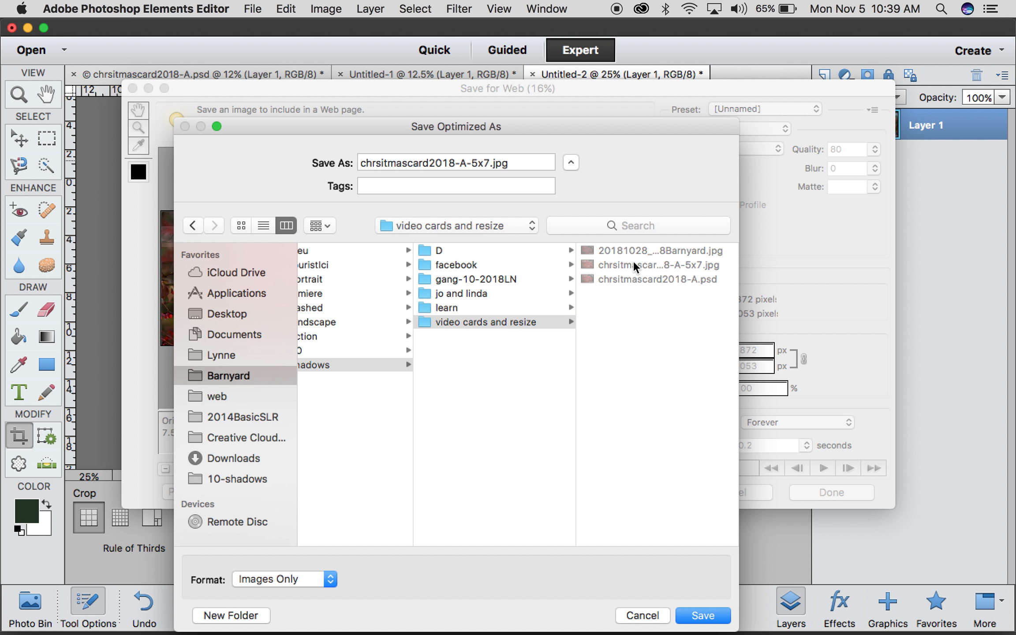
Replace the 5x7 suffix with WEB and save the file as chrsitmascard2018-A-WEB.jpg.
{"action": "left_click", "coordinate": [489, 164]}
{"action": "key", "text": "BackSpace"}
{"action": "key", "text": "BackSpace"}
{"action": "key", "text": "BackSpace"}
{"action": "type", "text": "24"}
{"action": "key", "text": "BackSpace"}
{"action": "key", "text": "BackSpace"}
{"action": "type", "text": "facebook"}
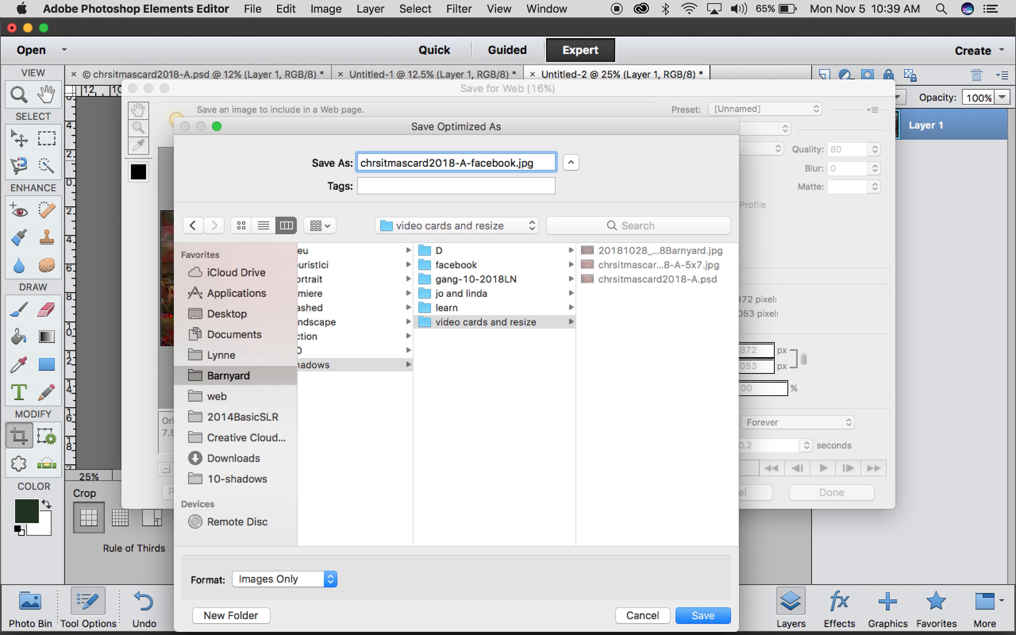
{"action": "key", "text": "BackSpace"}
{"action": "key", "text": "BackSpace"}
{"action": "key", "text": "BackSpace"}
{"action": "key", "text": "BackSpace"}
{"action": "key", "text": "BackSpace"}
{"action": "key", "text": "BackSpace"}
{"action": "key", "text": "BackSpace"}
{"action": "key", "text": "BackSpace"}
{"action": "type", "text": "WEB"}
{"action": "left_click", "coordinate": [703, 613]}
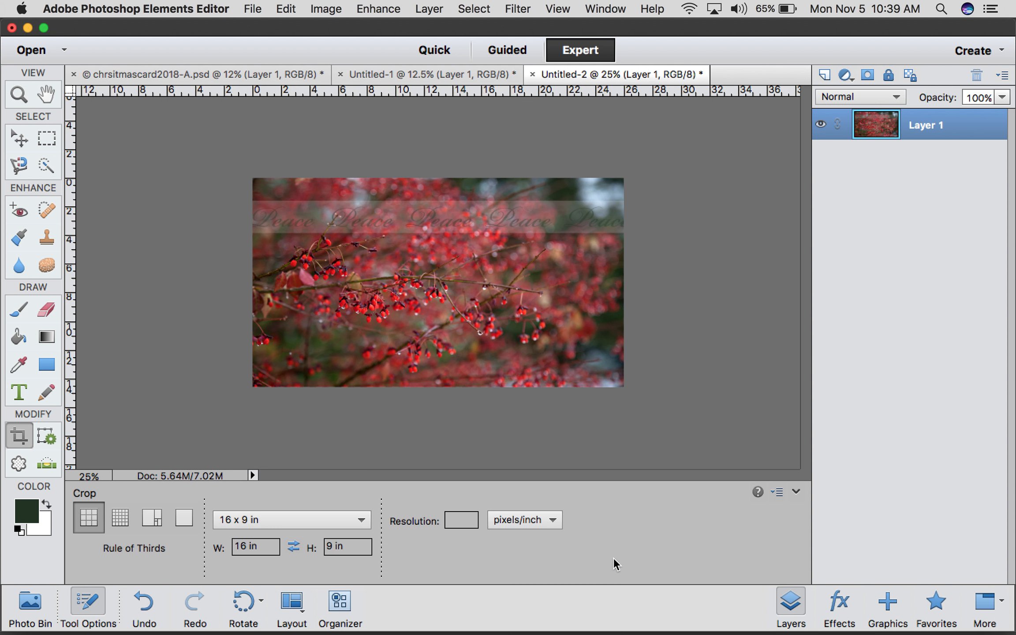
Switch to Finder, enlarge the video cards and resize window, and compare the previews and details of the WEB and 5x7 JPEGs.
{"action": "key", "text": "ctrl+Up"}
{"action": "left_click", "coordinate": [180, 458]}
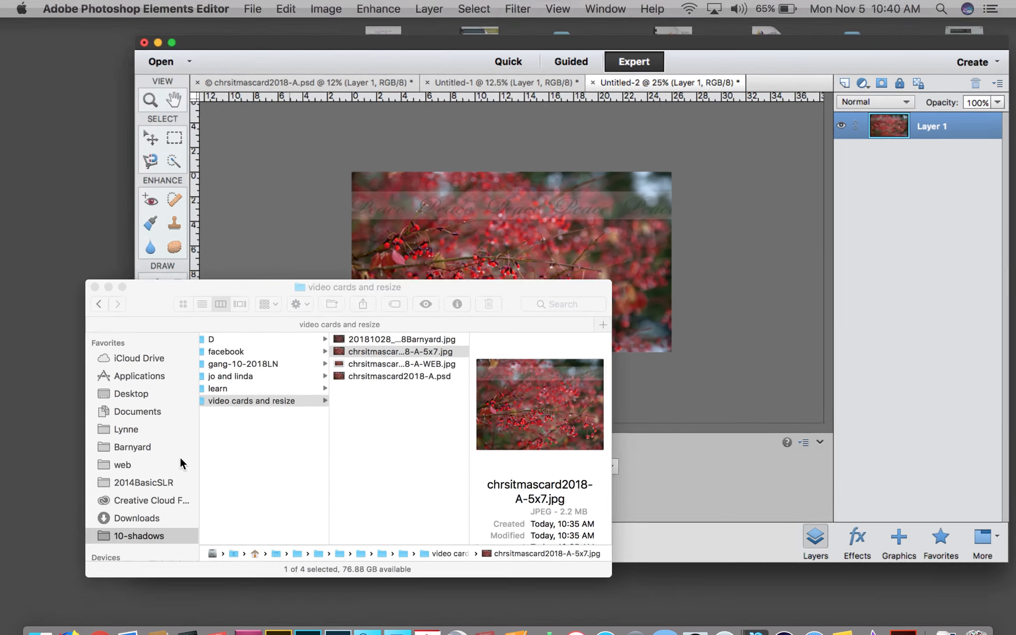
{"action": "left_click_drag", "start_coordinate": [527, 235], "coordinate": [494, 106]}
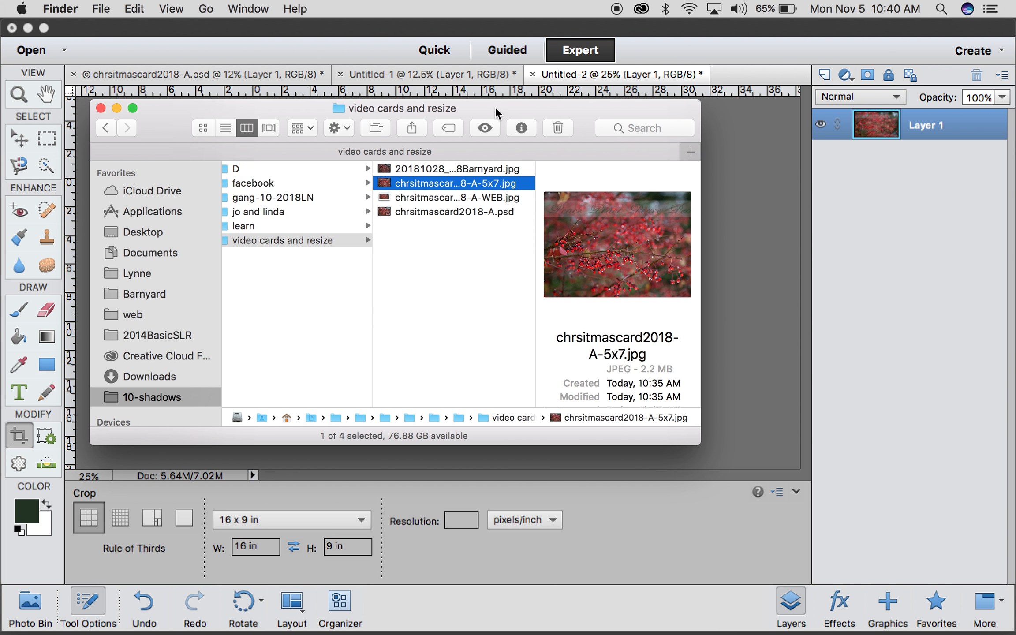
{"action": "left_click_drag", "start_coordinate": [693, 437], "coordinate": [824, 556]}
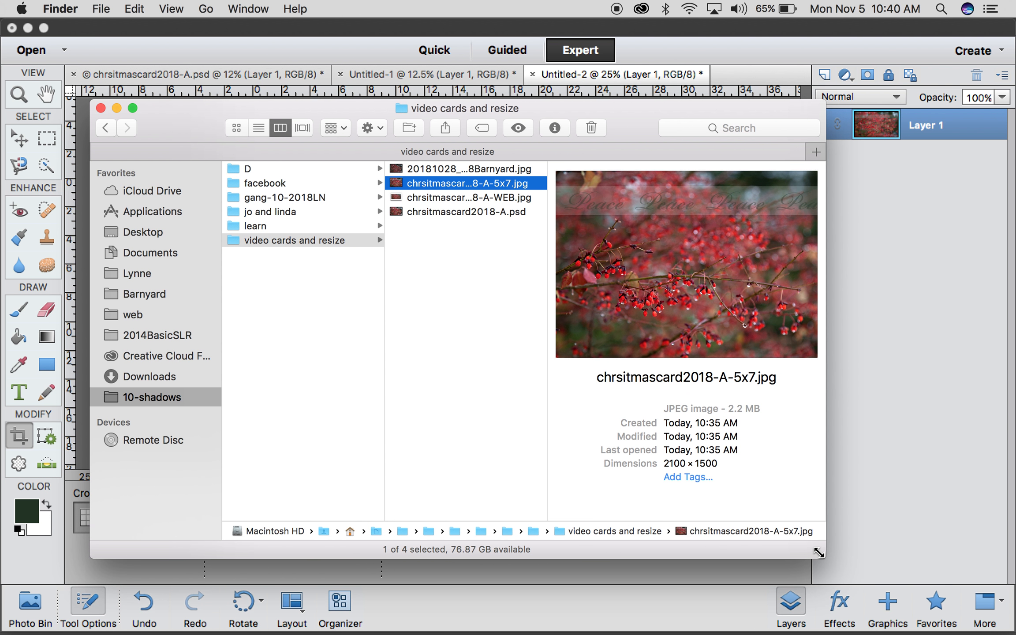
{"action": "key", "text": "Down"}
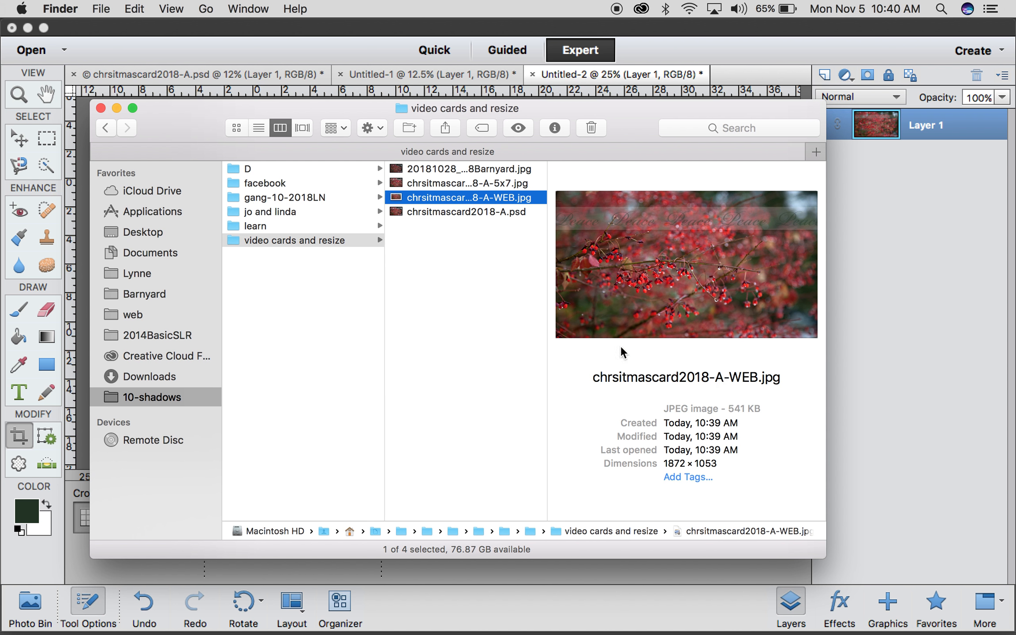
{"action": "key", "text": "Up"}
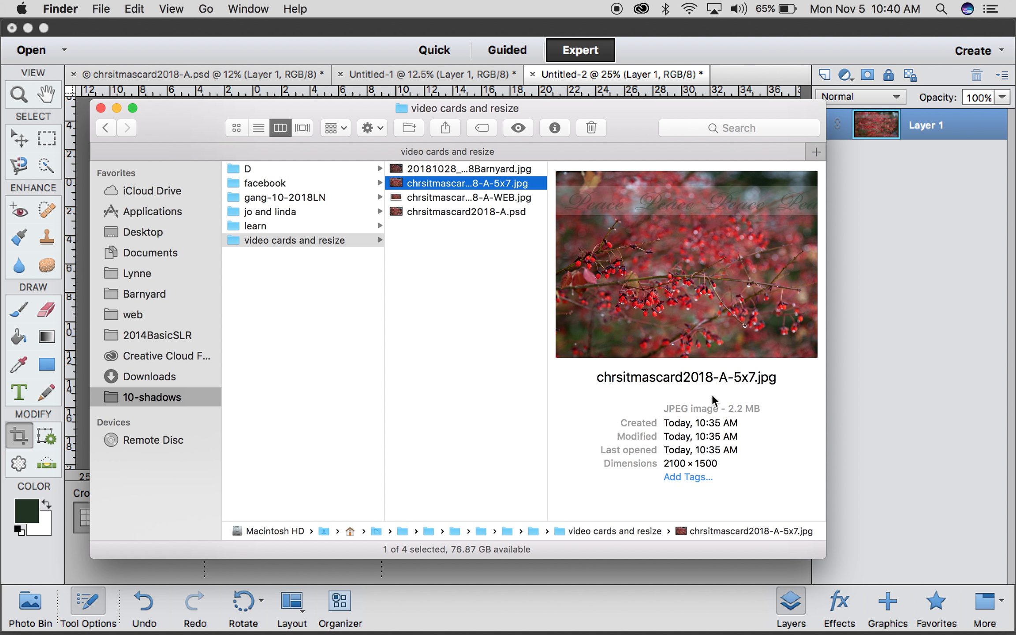
Examine the previews, file sizes and dimensions of the WEB JPEG and layered PSD, and return to Photoshop Elements.
{"action": "left_click", "coordinate": [498, 197]}
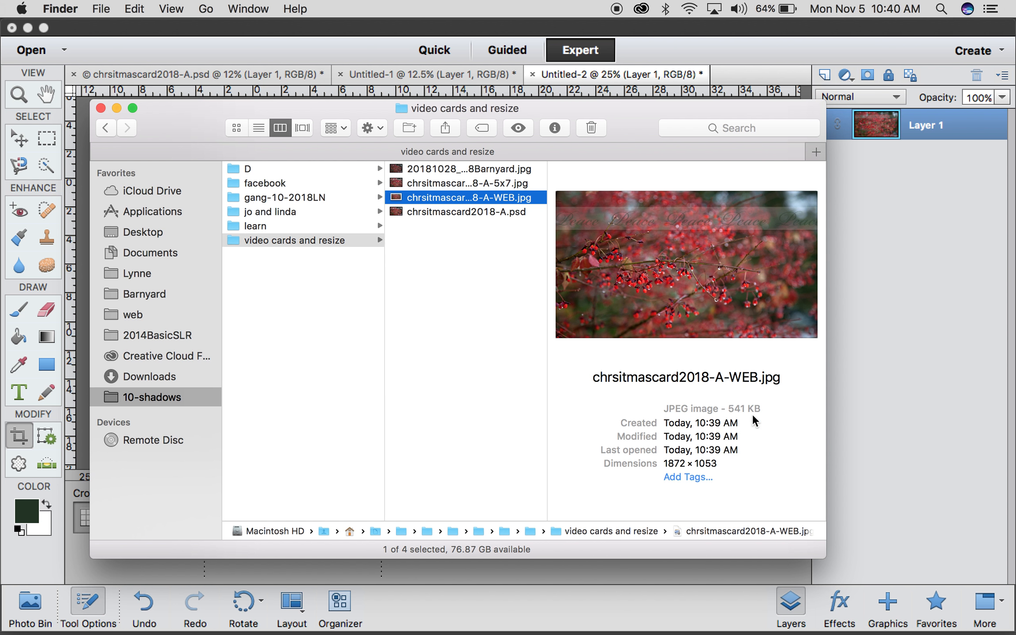
{"action": "left_click", "coordinate": [461, 212]}
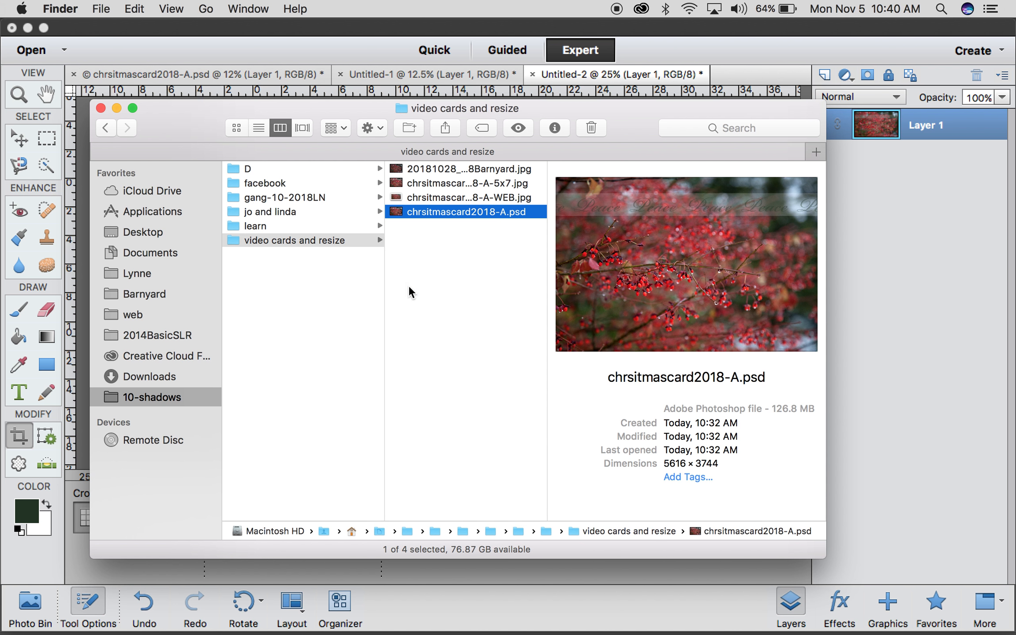
{"action": "key", "text": "ctrl+Up"}
{"action": "left_click", "coordinate": [763, 189]}
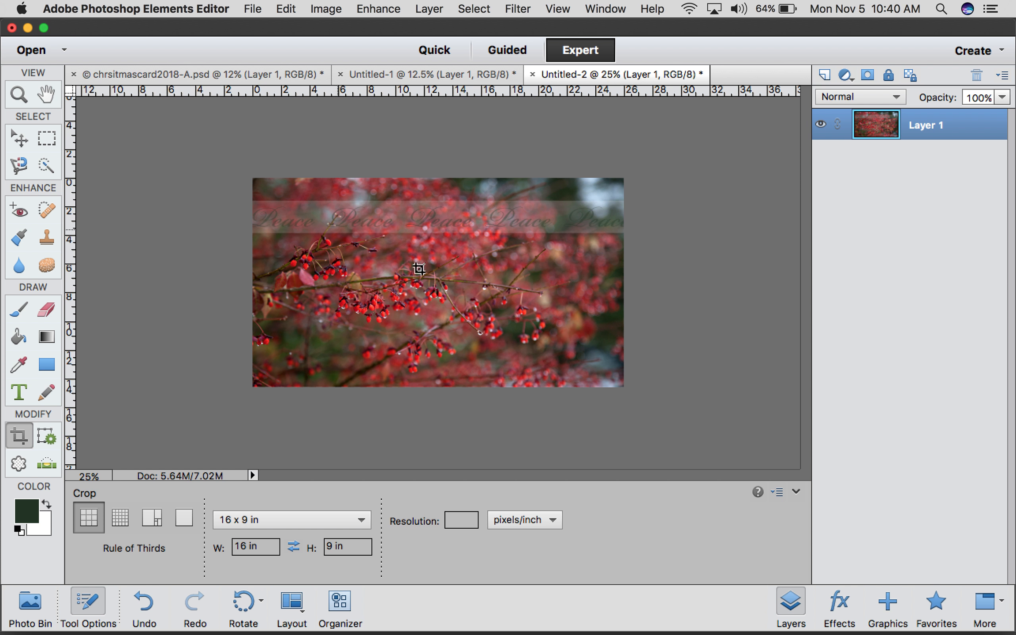
Close both untitled flattened copies without saving, and delete the merged Layer 1 from chrsitmascard2018-A.psd.
{"action": "left_click", "coordinate": [530, 74]}
{"action": "left_click", "coordinate": [451, 236]}
{"action": "left_click", "coordinate": [434, 69]}
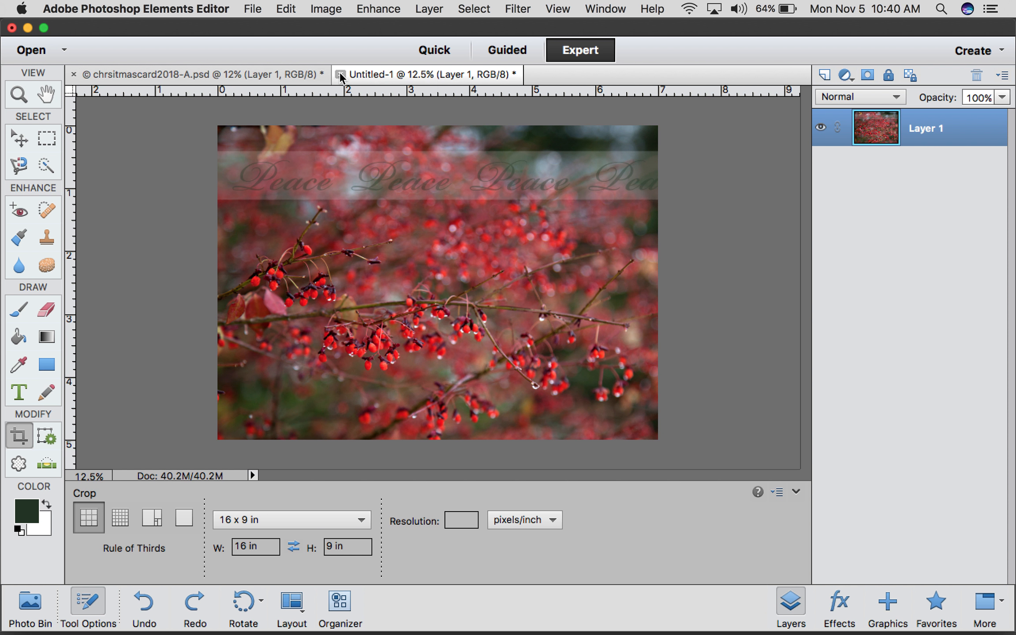
{"action": "key", "text": "super+w"}
{"action": "left_click", "coordinate": [446, 238]}
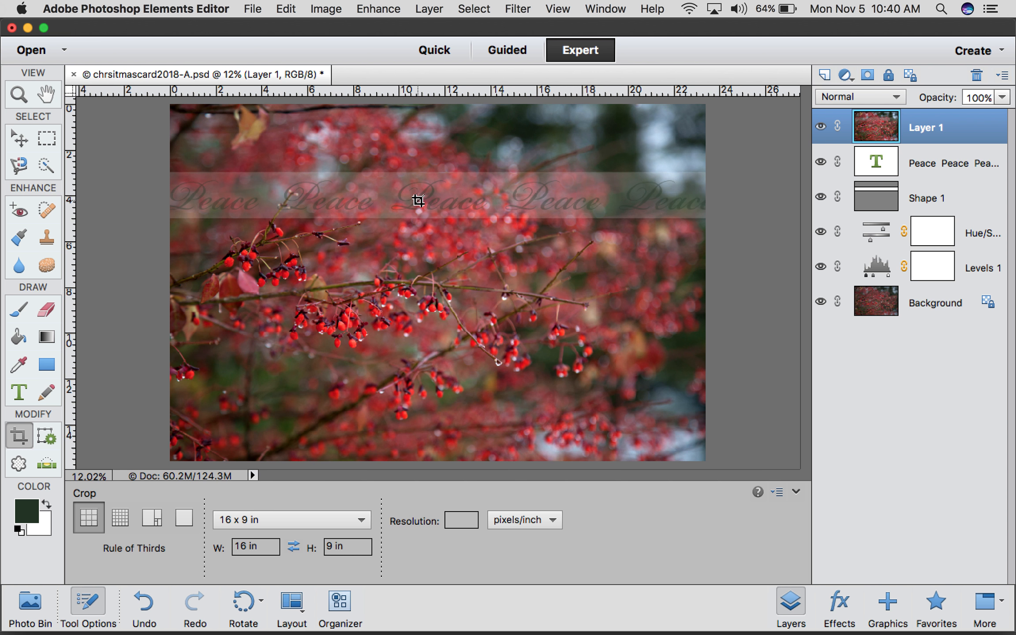
{"action": "left_click_drag", "start_coordinate": [953, 128], "coordinate": [977, 74]}
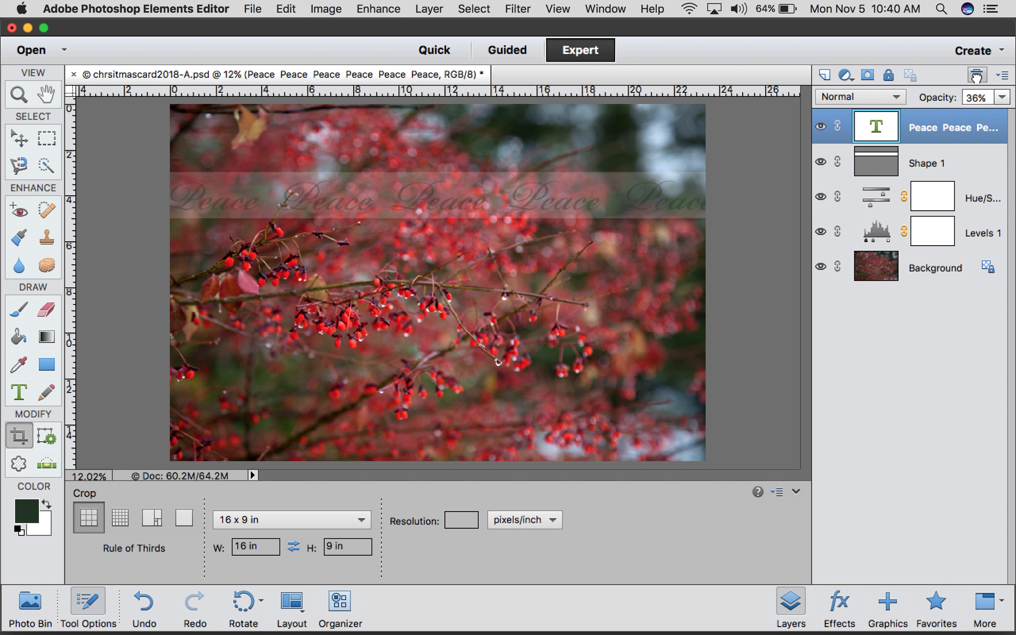
Edit the banner's text layer to read "Peace Peace Joy Peace Joy Peace Joy Peace Peace" and commit the text.
{"action": "double_click", "coordinate": [875, 125]}
{"action": "left_click", "coordinate": [265, 200]}
{"action": "type", "text": "Joy"}
{"action": "key", "text": "Right"}
{"action": "key", "text": "Right"}
{"action": "key", "text": "Right"}
{"action": "key", "text": "Right"}
{"action": "key", "text": "Right"}
{"action": "type", "text": "Joy"}
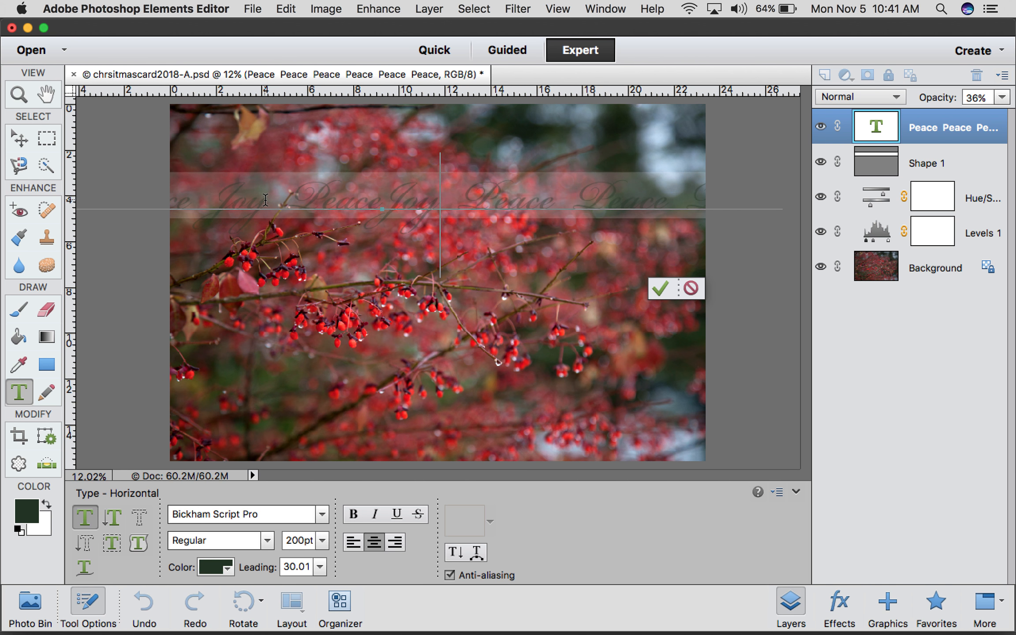
{"action": "key", "text": "Left"}
{"action": "key", "text": "Left"}
{"action": "key", "text": "Left"}
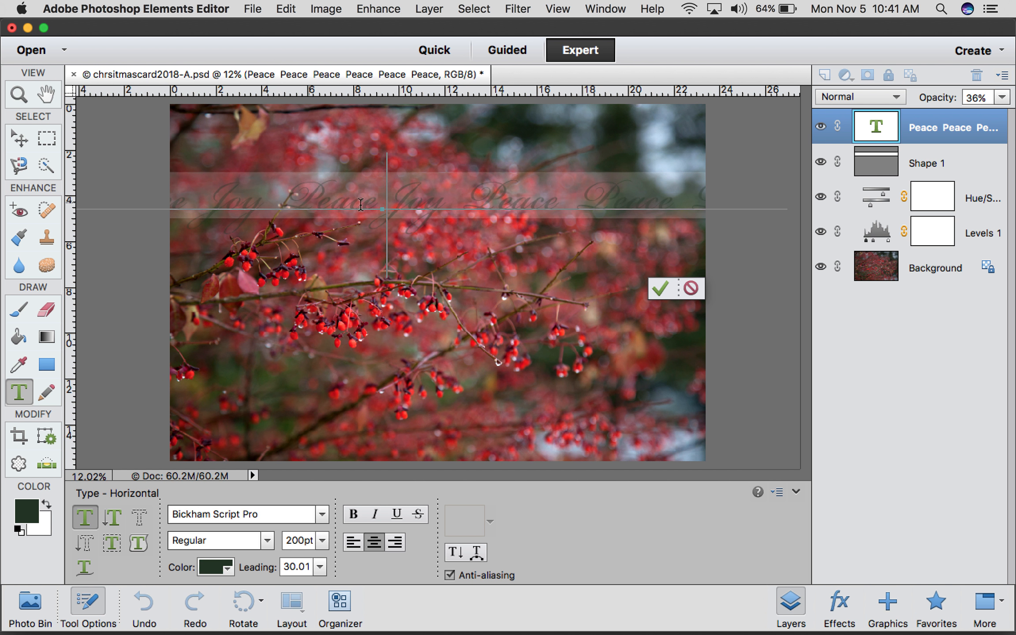
{"action": "type", "text": "Joy Peac"}
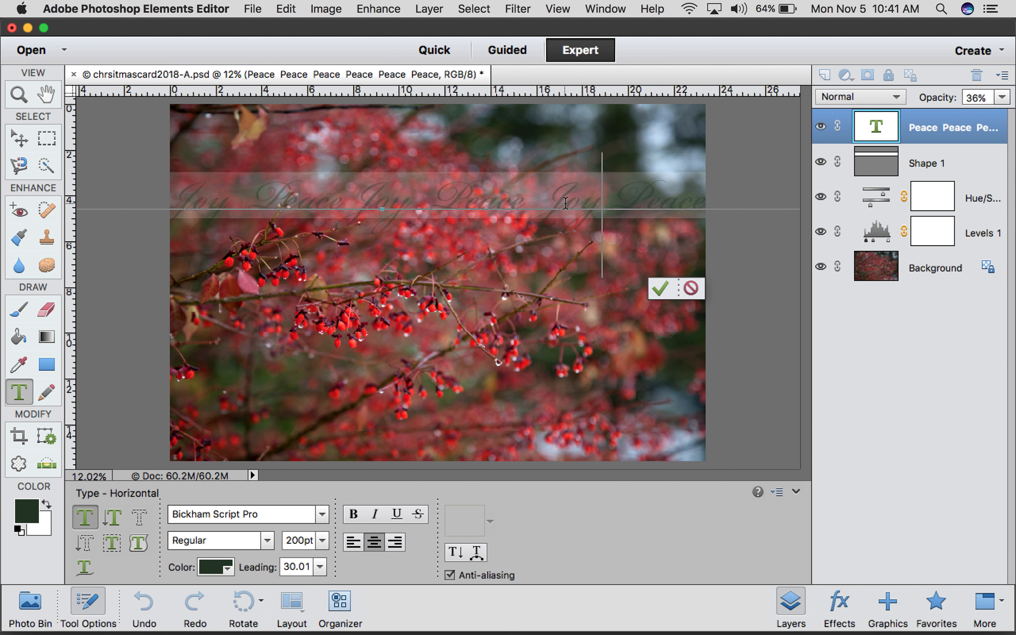
{"action": "left_click", "coordinate": [661, 288]}
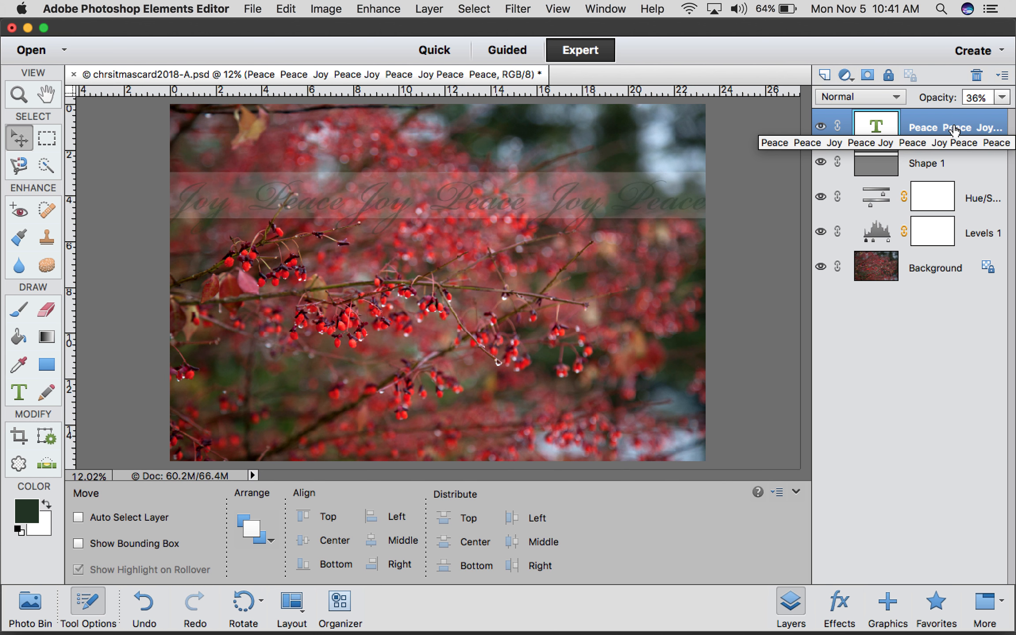
Activate the Move tool and set the opacity of the Shape 1 banner layer to 45%.
{"action": "key", "text": "e"}
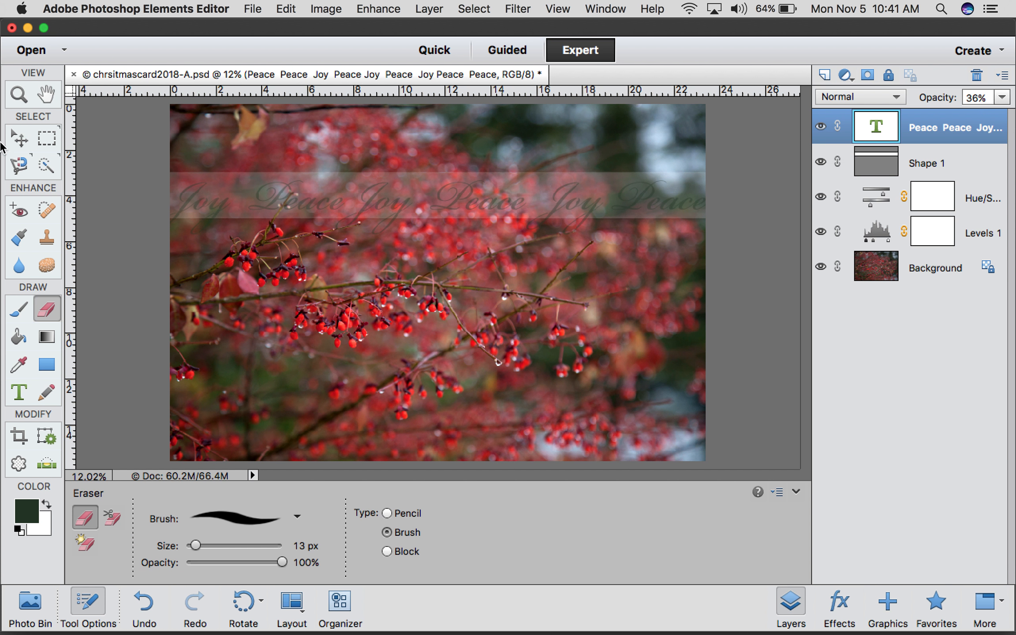
{"action": "left_click", "coordinate": [18, 139]}
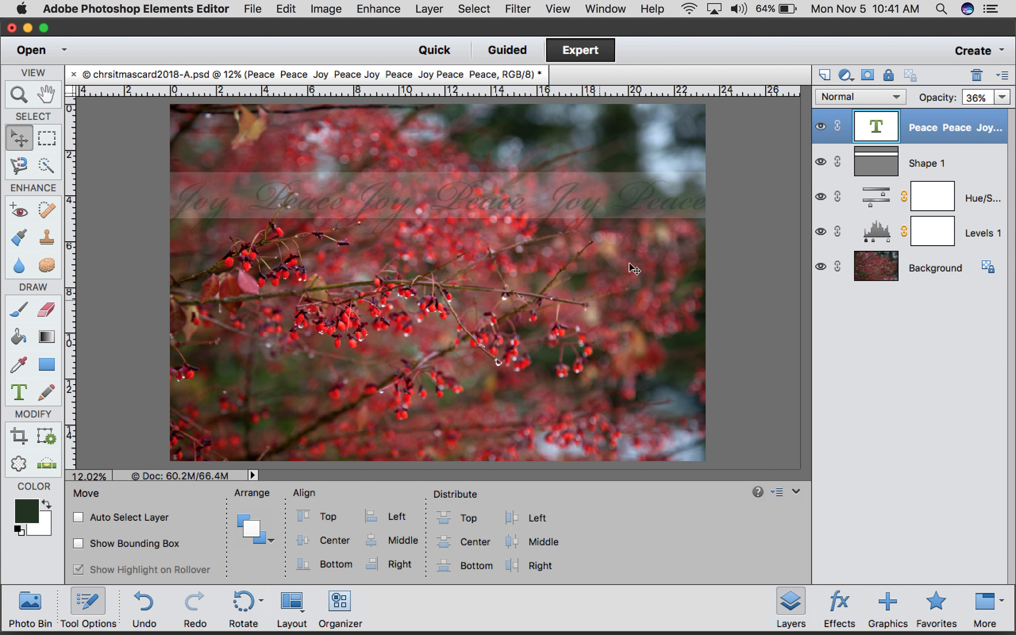
{"action": "left_click", "coordinate": [949, 159]}
{"action": "left_click", "coordinate": [1002, 97]}
{"action": "left_click_drag", "start_coordinate": [933, 116], "coordinate": [957, 116]}
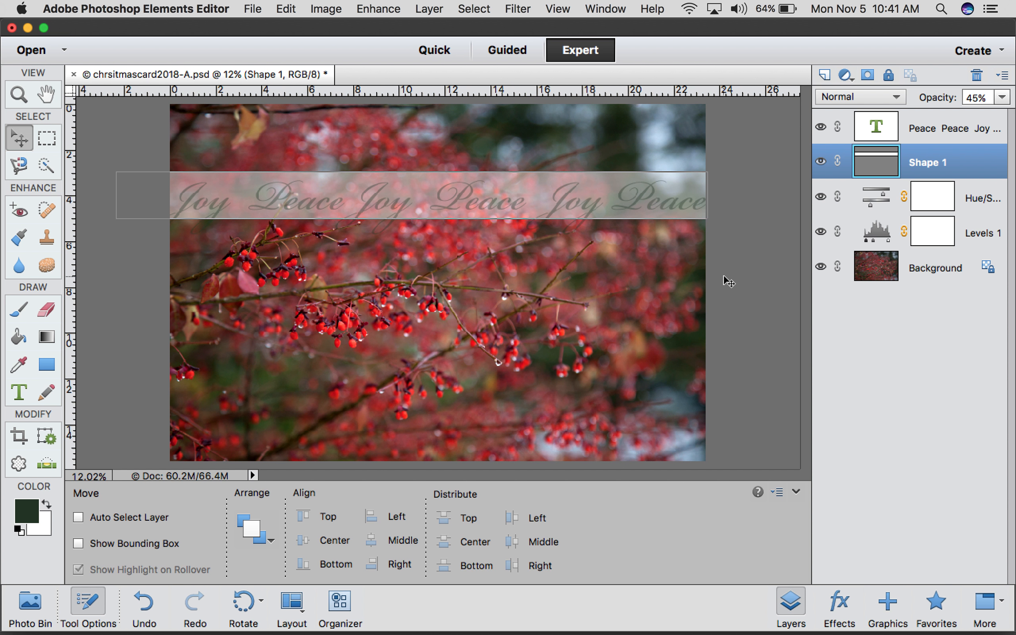
{"action": "key", "text": "ctrl+Up"}
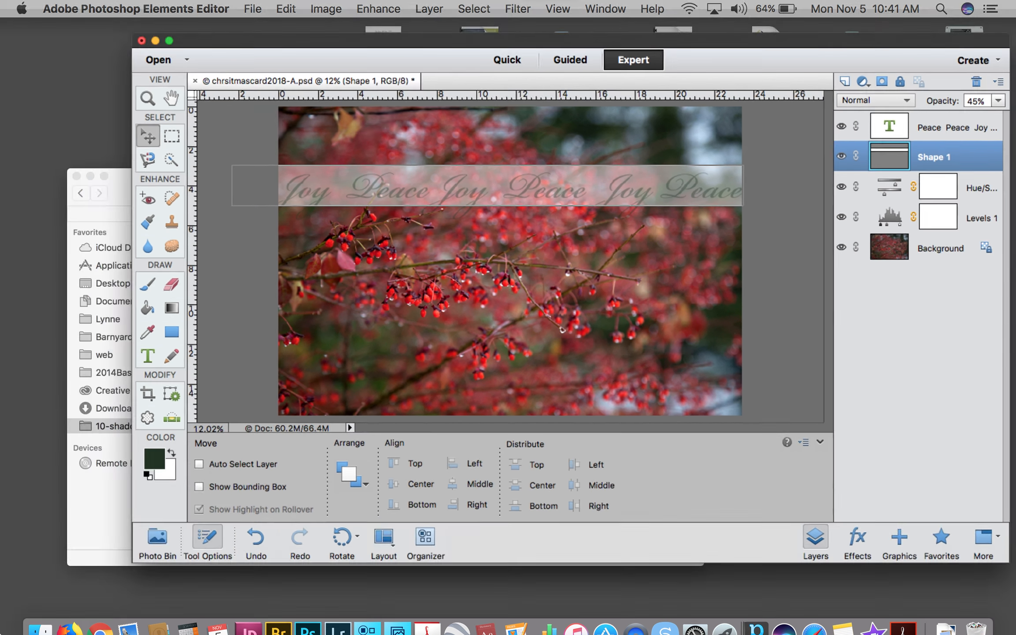
{"action": "left_click", "coordinate": [649, 248]}
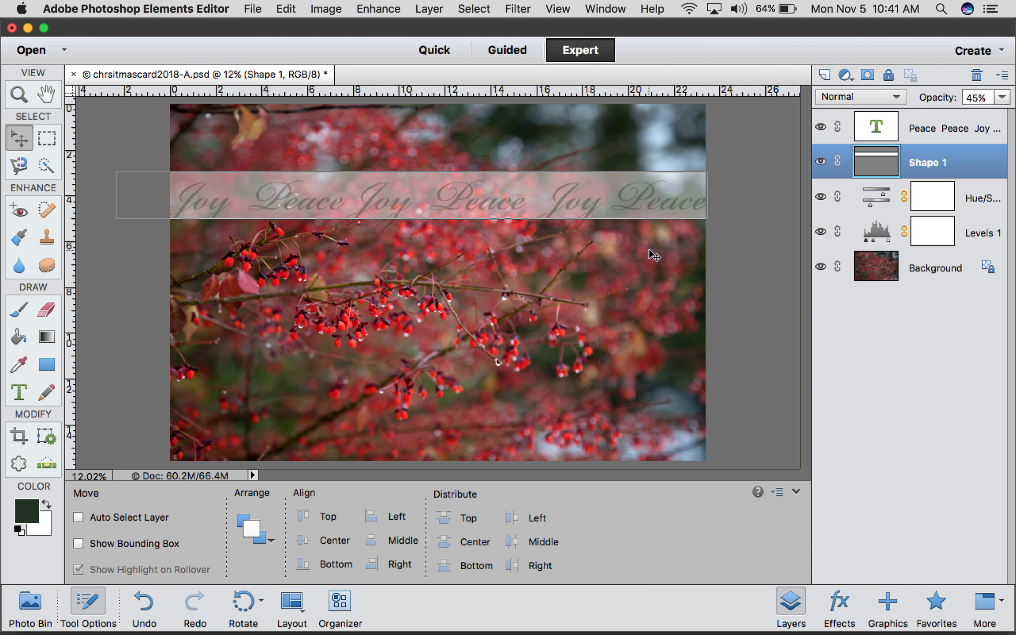
{"action": "left_click", "coordinate": [635, 617]}
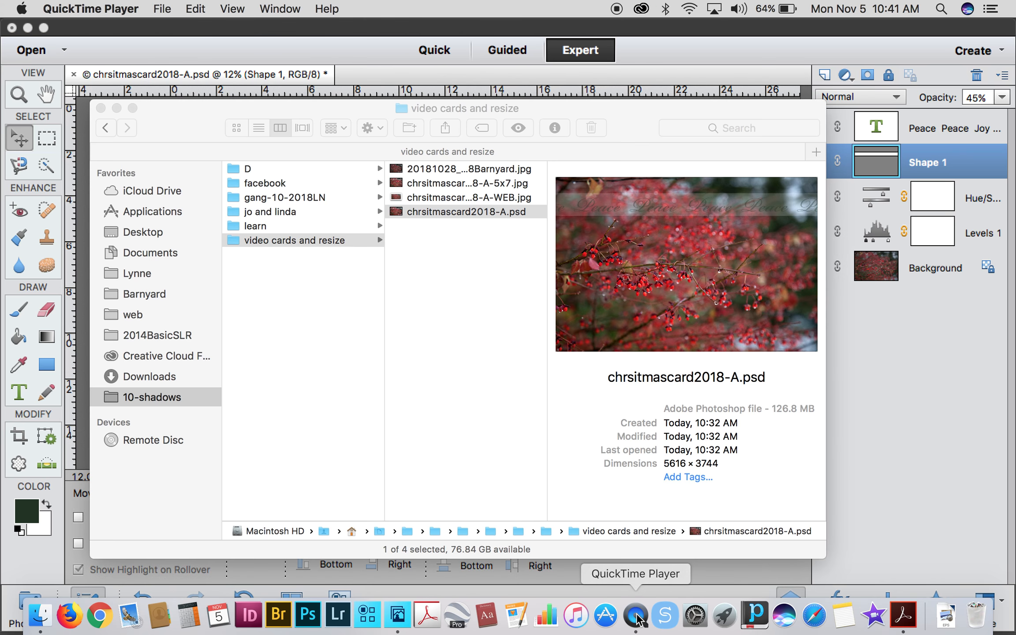